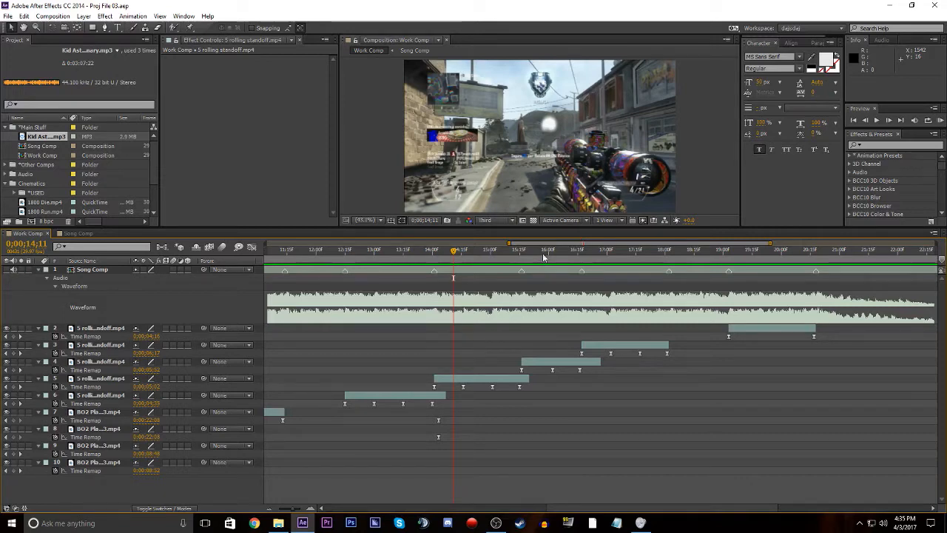
Step: Place the first composition marker at 0;00;00;09, at the start of the song in Work Comp
left_click_drag(542, 242, 366, 281)
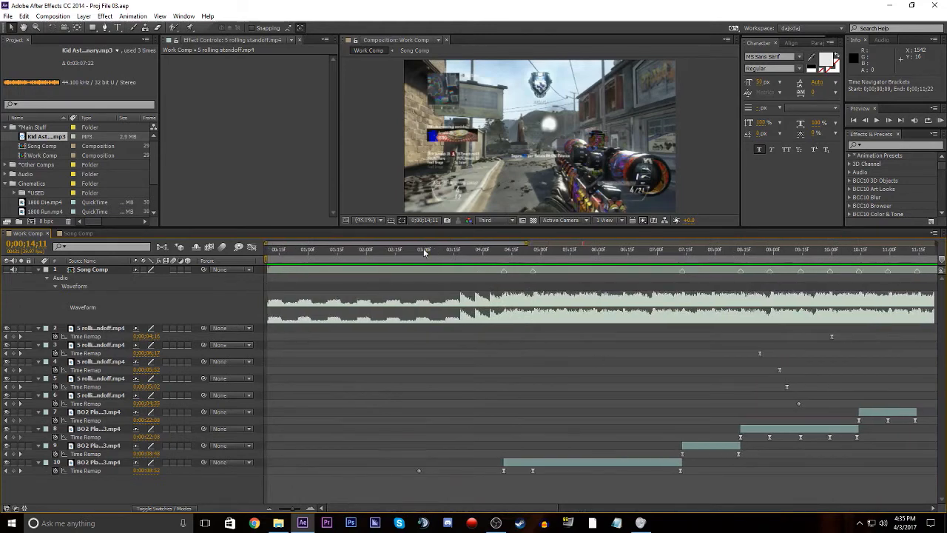
left_click_drag(435, 251, 168, 270)
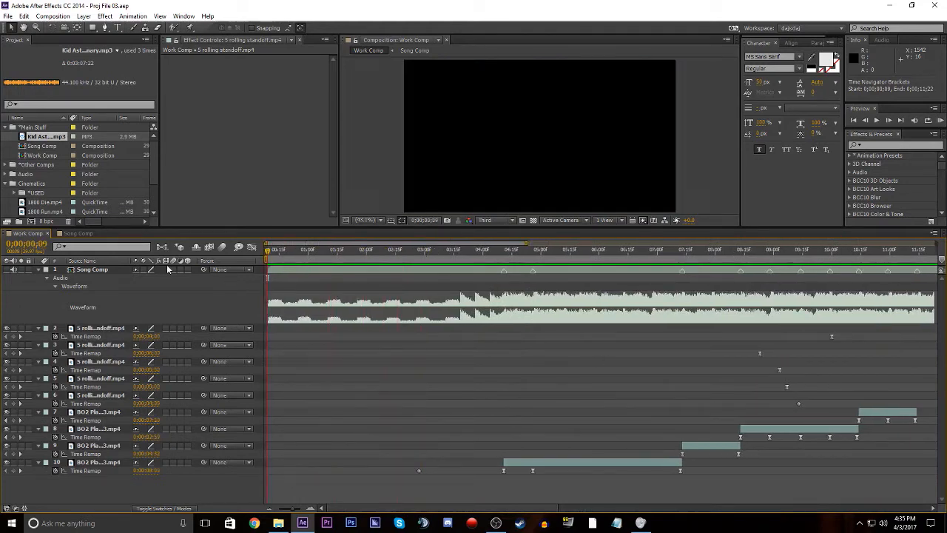
key("KP_Decimal")
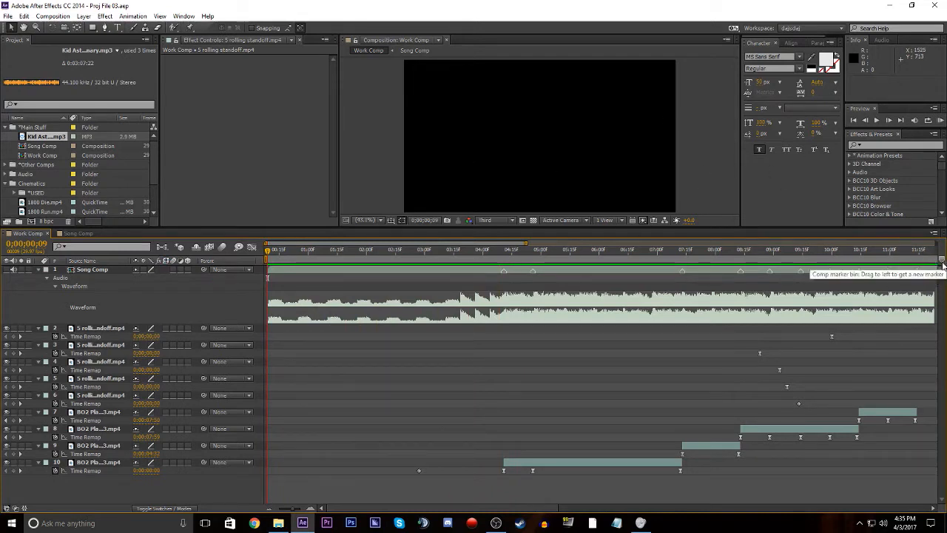
left_click_drag(942, 262, 271, 259)
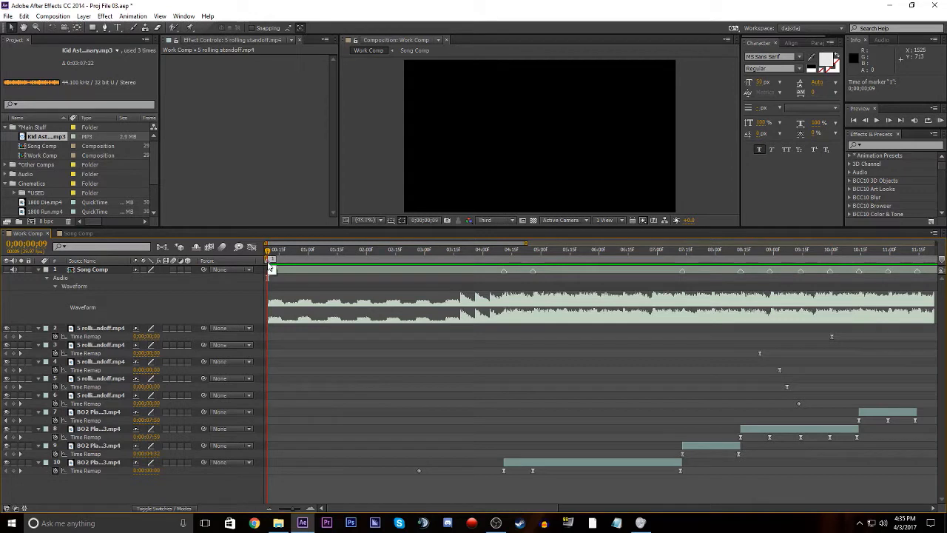
Step: Preview the song's intro audio from 0;00;00;09 and add a second composition marker at 0;00;02;10
key("KP_Decimal")
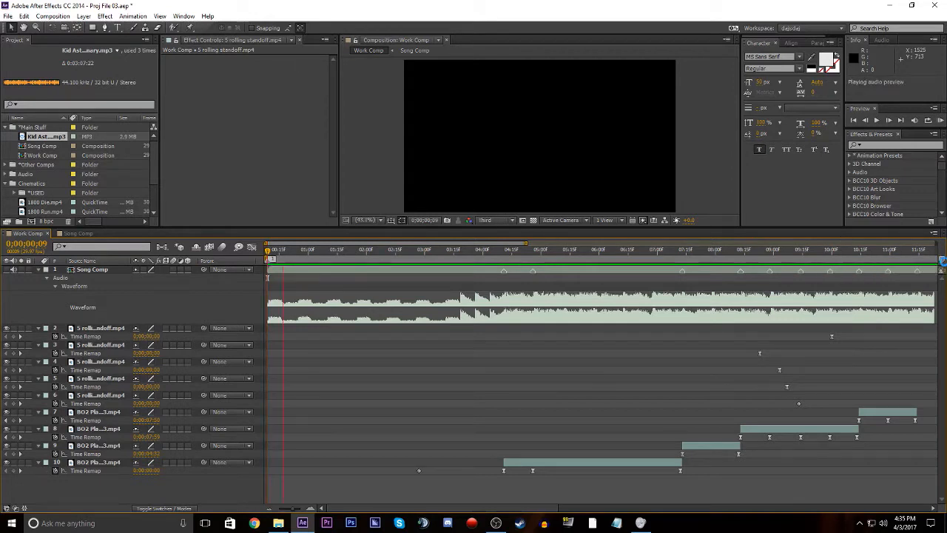
key("space")
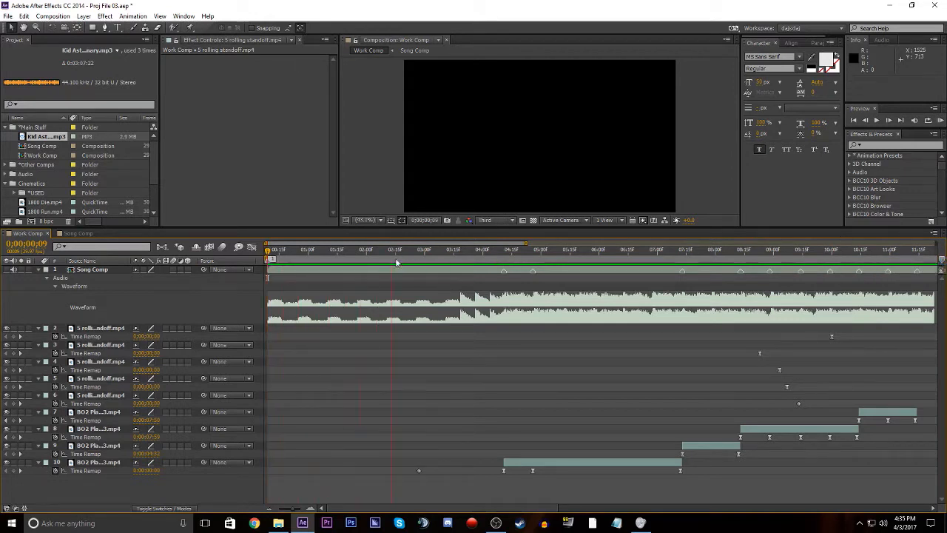
left_click_drag(349, 249, 231, 246)
key("KP_Decimal")
key("space")
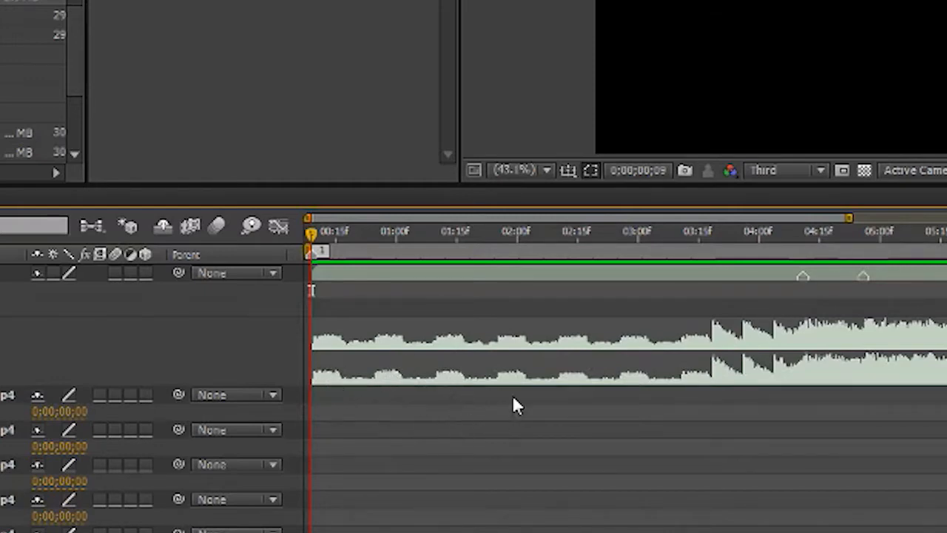
left_click_drag(543, 235, 559, 292)
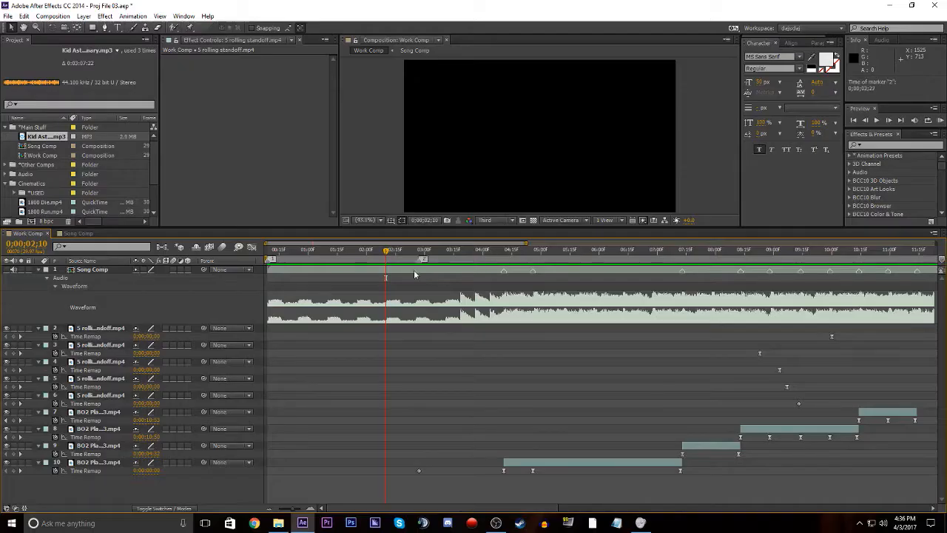
Step: Add a third composition marker at 0;00;11;14, where the layer 7 gameplay clip ends
left_click_drag(392, 253, 921, 357)
left_click_drag(342, 245, 526, 260)
left_click(52, 202)
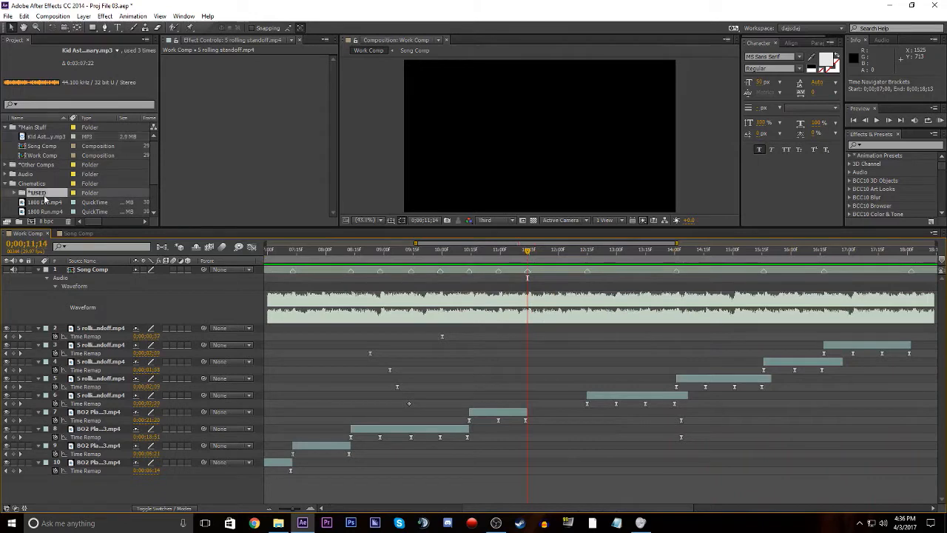
left_click(491, 413)
left_click(534, 411)
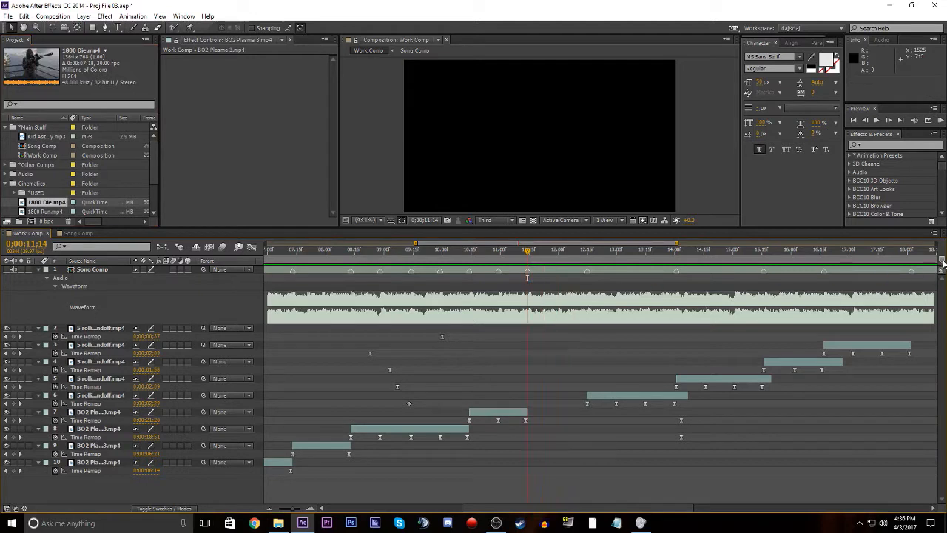
left_click_drag(941, 260, 528, 299)
Step: Add a fourth composition marker at 0;00;18;02, where the layer 3 clip ends
key("KP_Decimal")
left_click_drag(539, 244, 590, 243)
left_click_drag(429, 251, 785, 325)
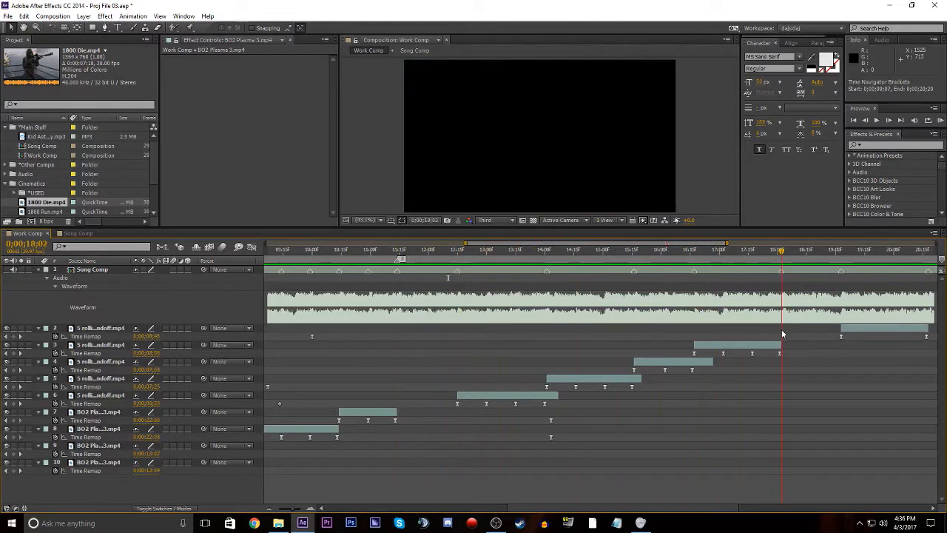
left_click_drag(941, 260, 789, 278)
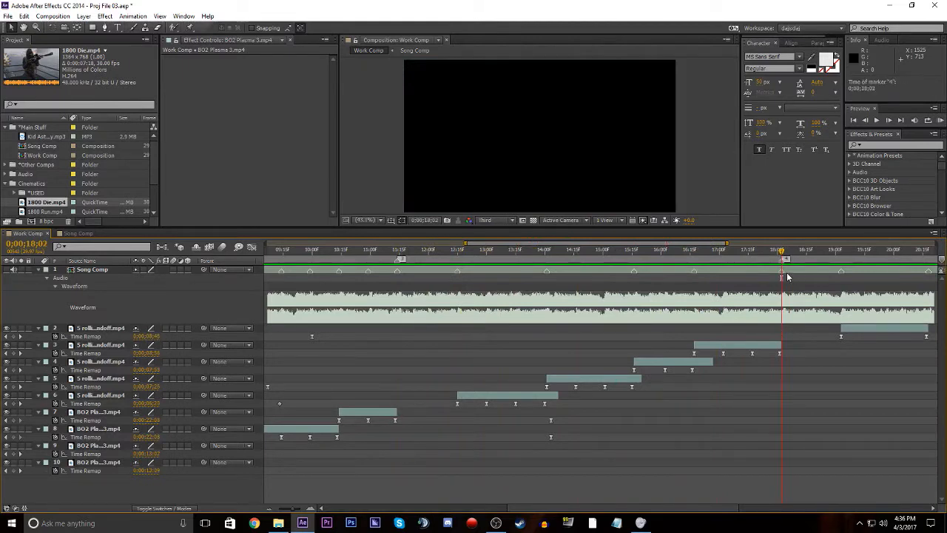
Step: Play and scrub the gap between the layer 3 and layer 2 clips, and delete the marker at 0;00;18;02
left_click_drag(694, 243, 820, 248)
key("KP_Decimal")
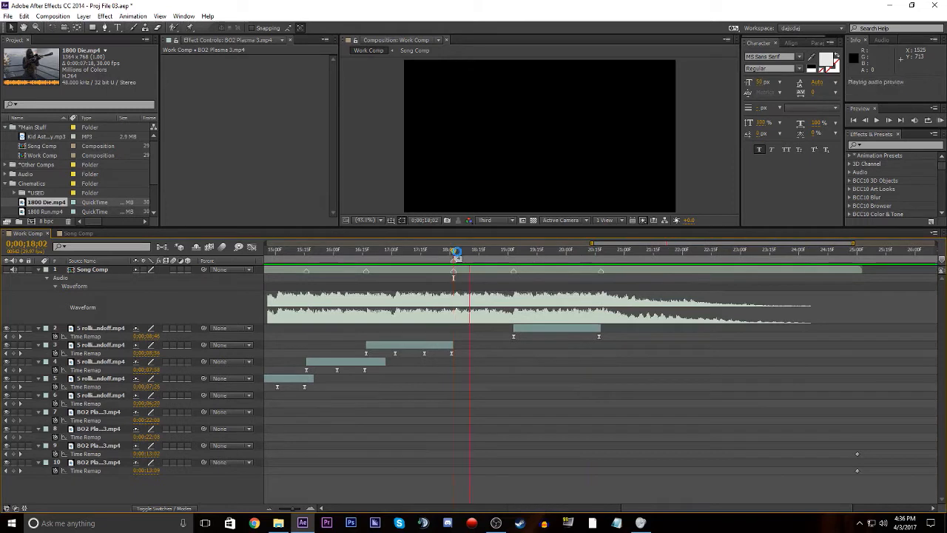
left_click_drag(455, 252, 518, 270)
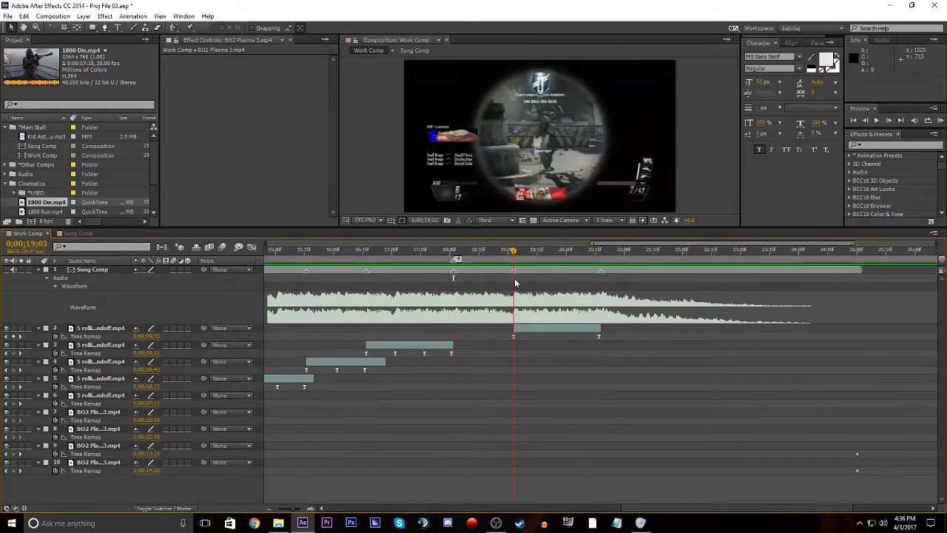
left_click_drag(516, 283, 486, 288)
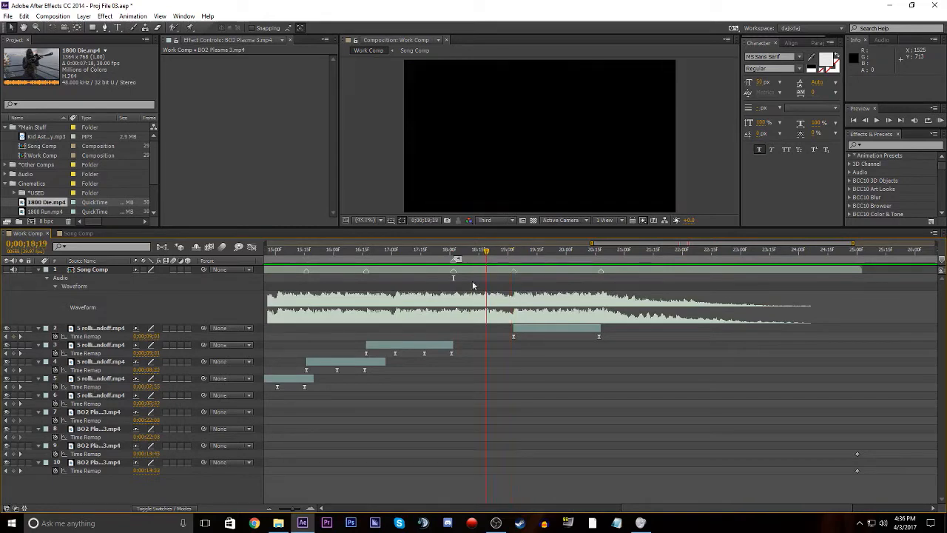
right_click(457, 260)
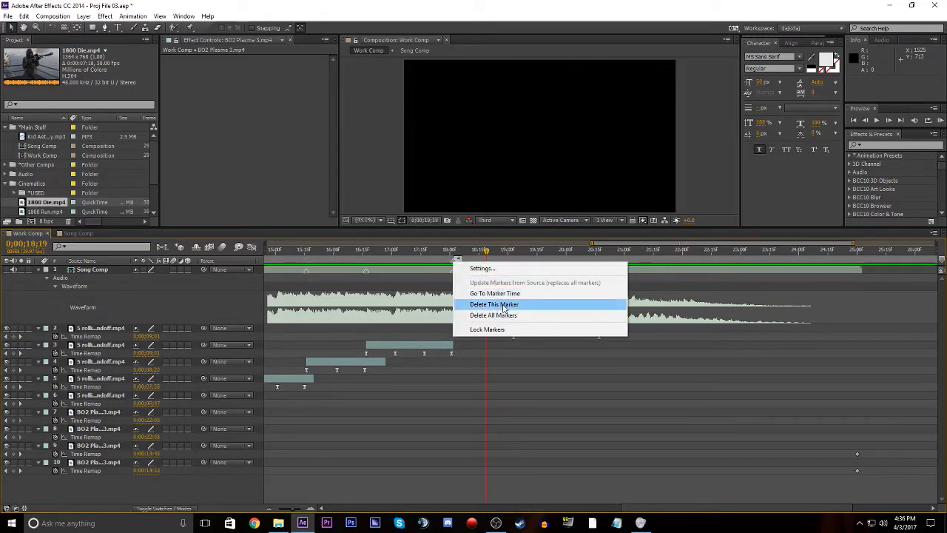
left_click(482, 304)
Step: Scrub through the layer 2 clip and examine its time remap curve in the Graph Editor
left_click_drag(450, 252, 541, 298)
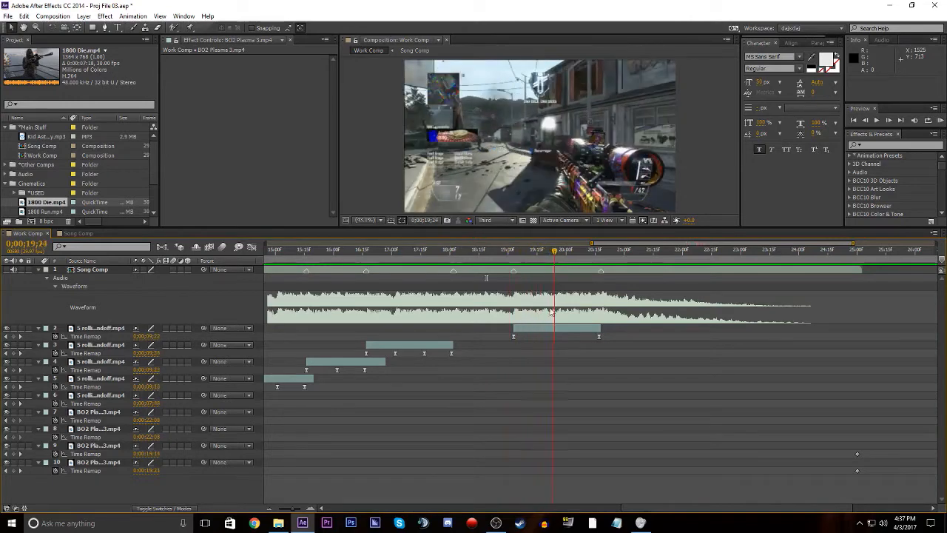
left_click(513, 337)
left_click(251, 247)
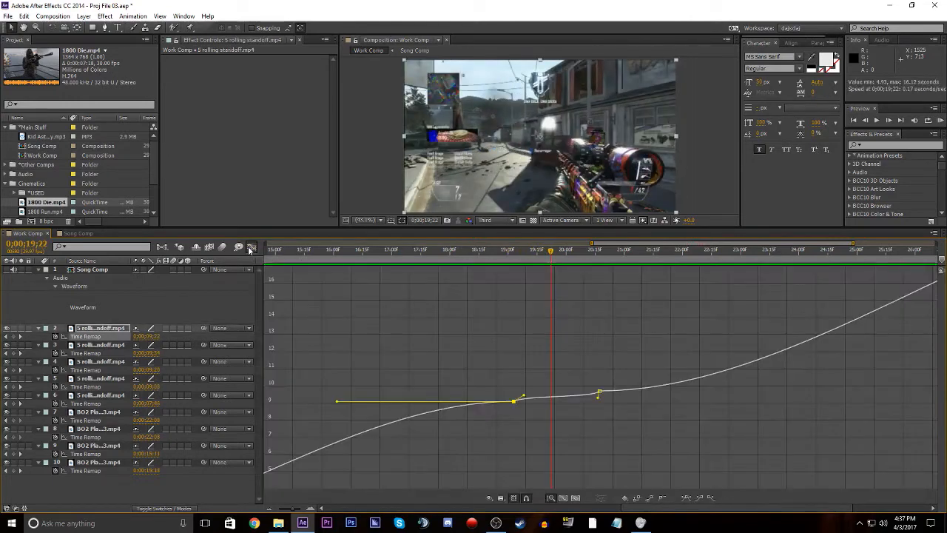
left_click(251, 247)
left_click(456, 298)
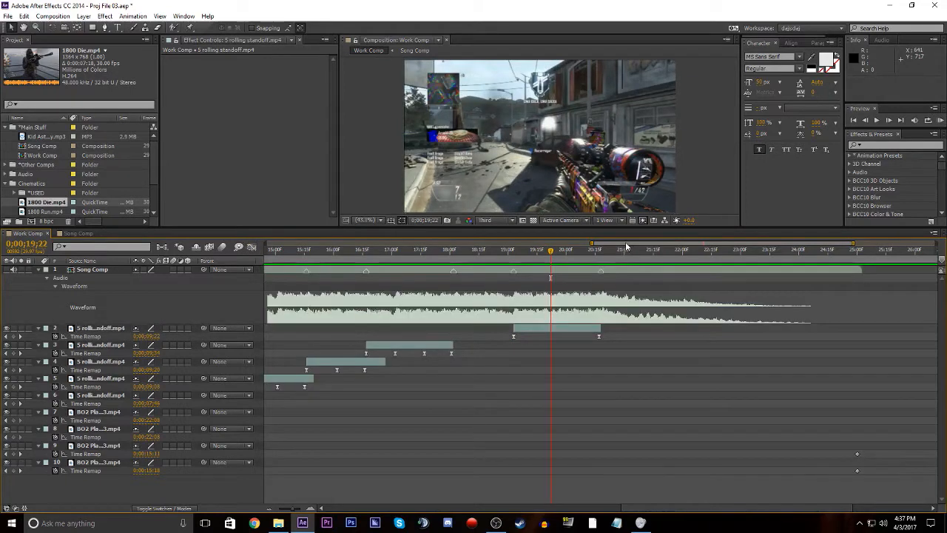
Step: Add Butchers.mp4 from the Cinematics folder as the lowest layer, starting at the first marker at 0;00;00;09
left_click_drag(625, 247, 280, 331)
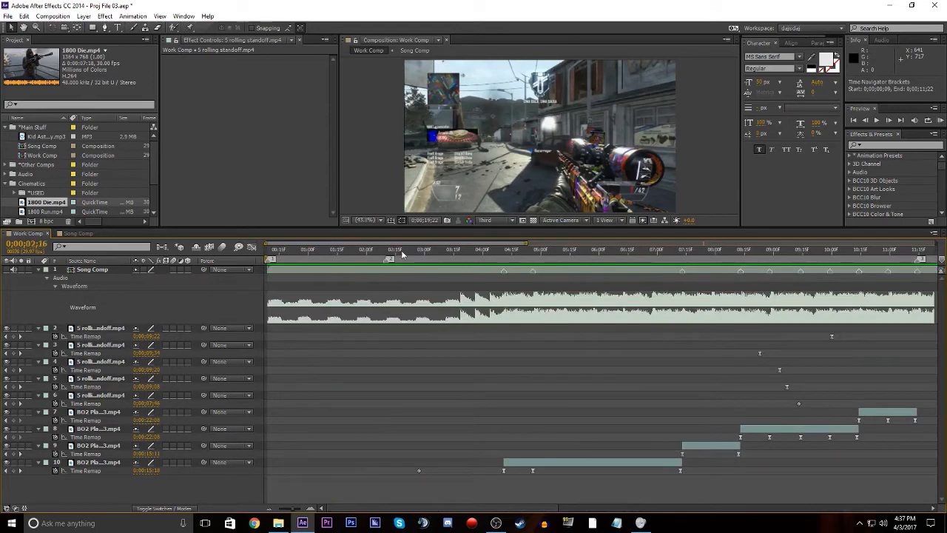
left_click_drag(402, 253, 231, 265)
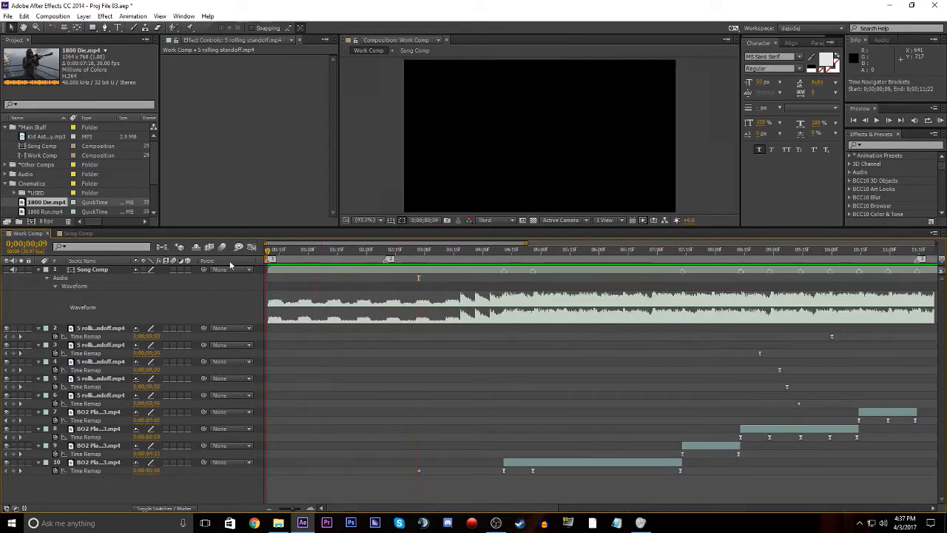
scroll(95, 180, "down", 3)
left_click(58, 176)
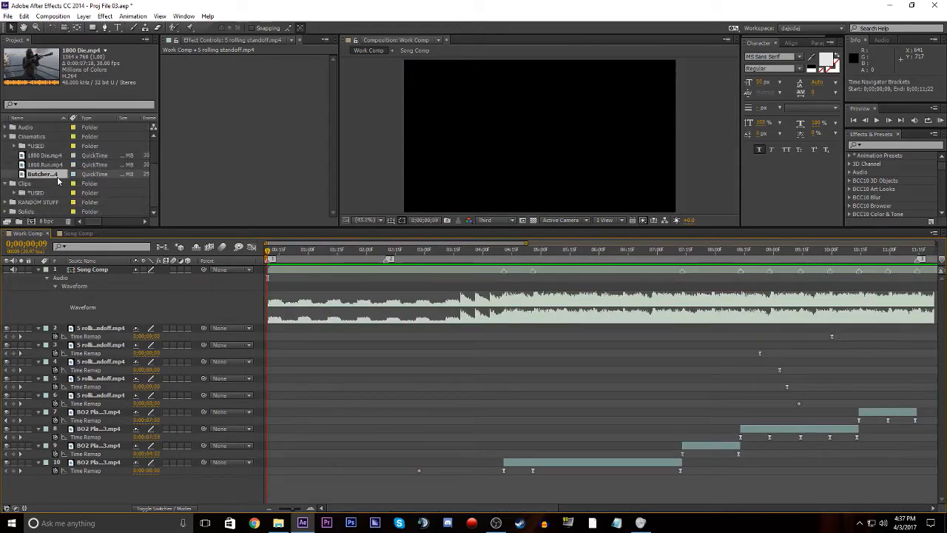
left_click(59, 166)
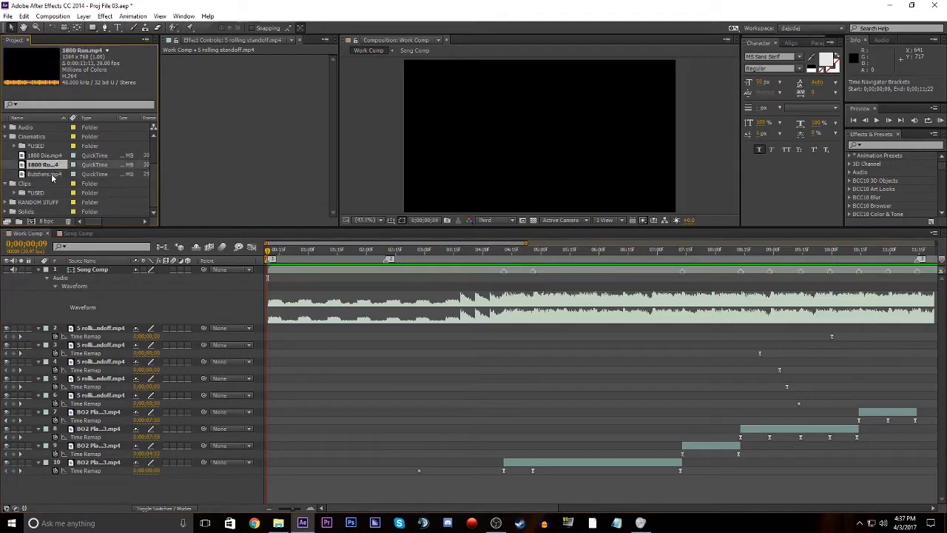
left_click(52, 174)
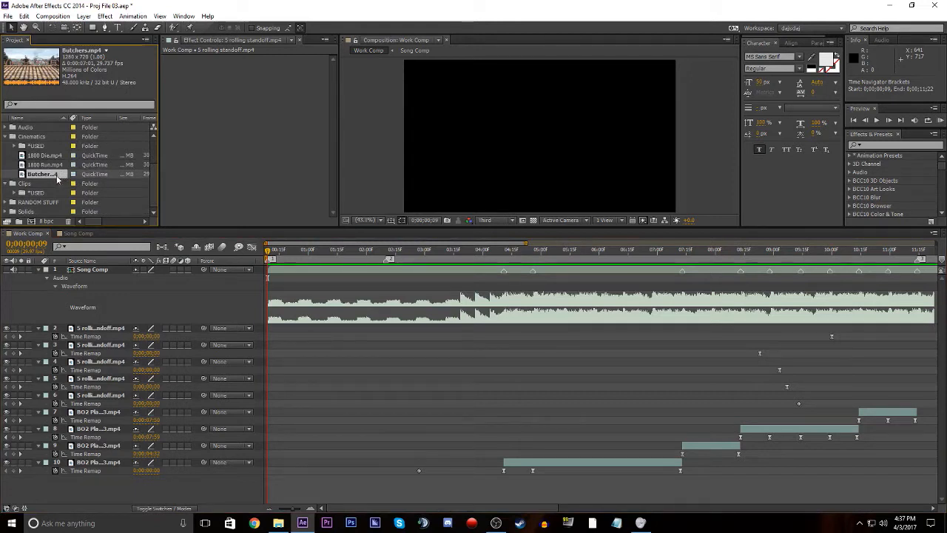
left_click_drag(52, 172, 156, 474)
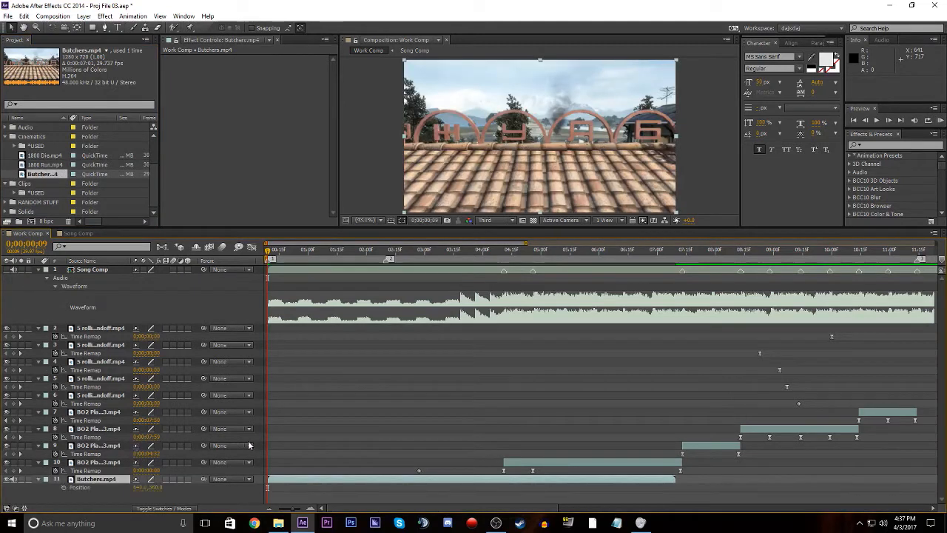
key("p")
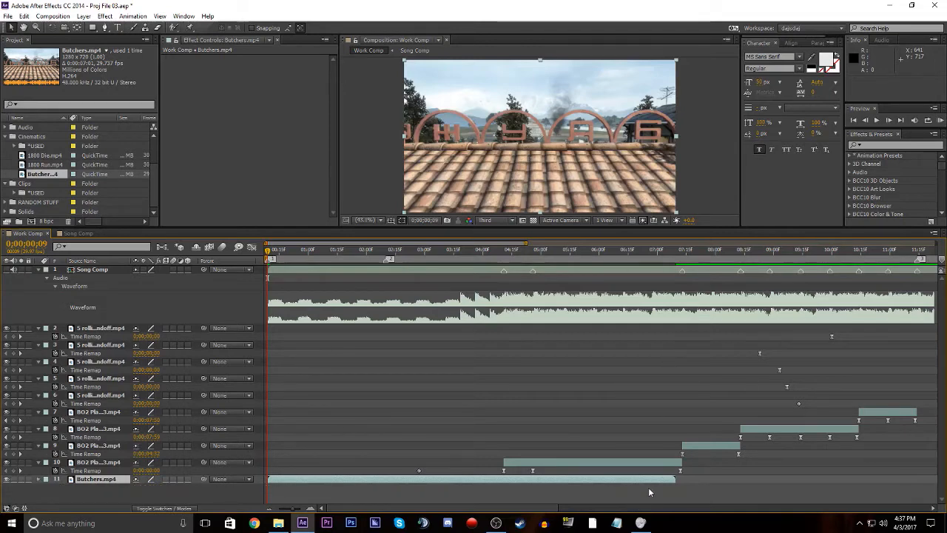
Step: Preview Butchers.mp4 in the composition and scrub through its footage in the layer viewer
key("space")
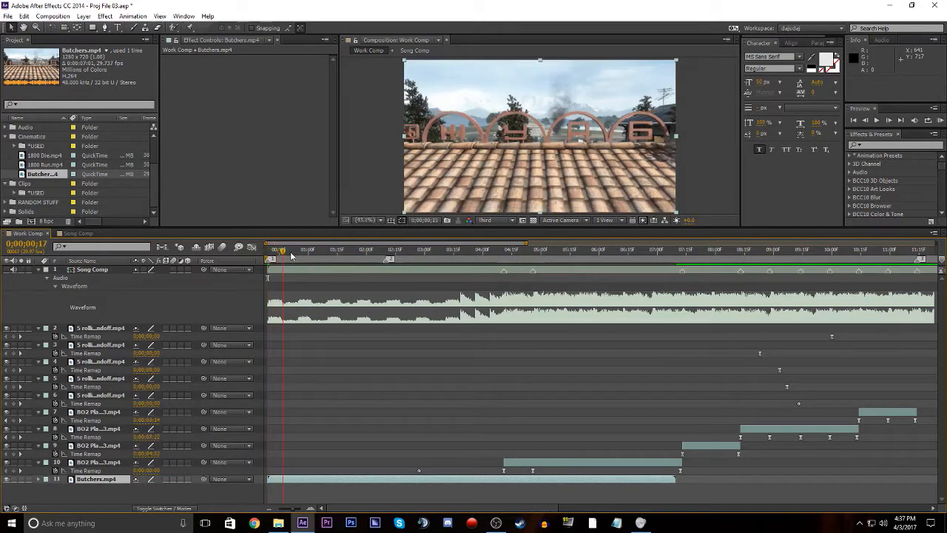
left_click_drag(308, 264, 217, 301)
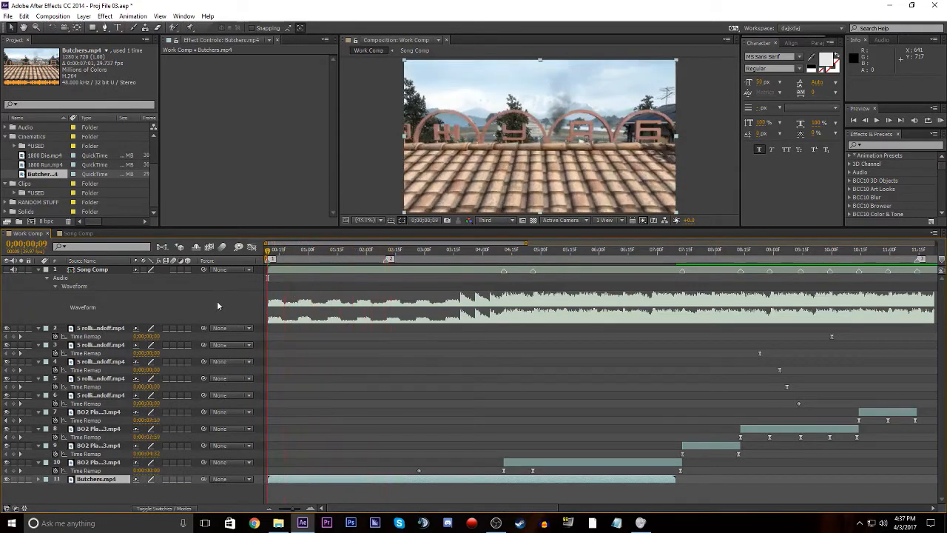
double_click(438, 132)
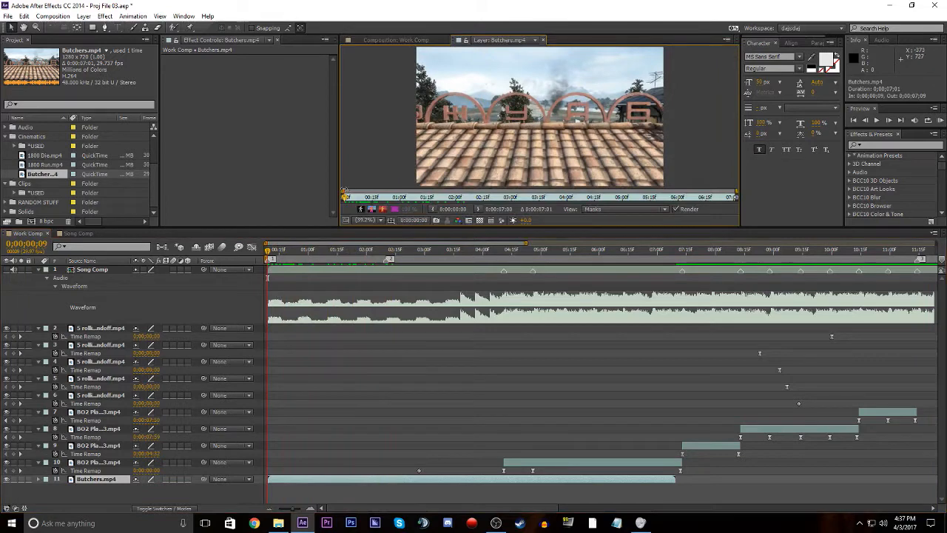
left_click_drag(345, 198, 504, 223)
left_click(543, 40)
key("KP_0")
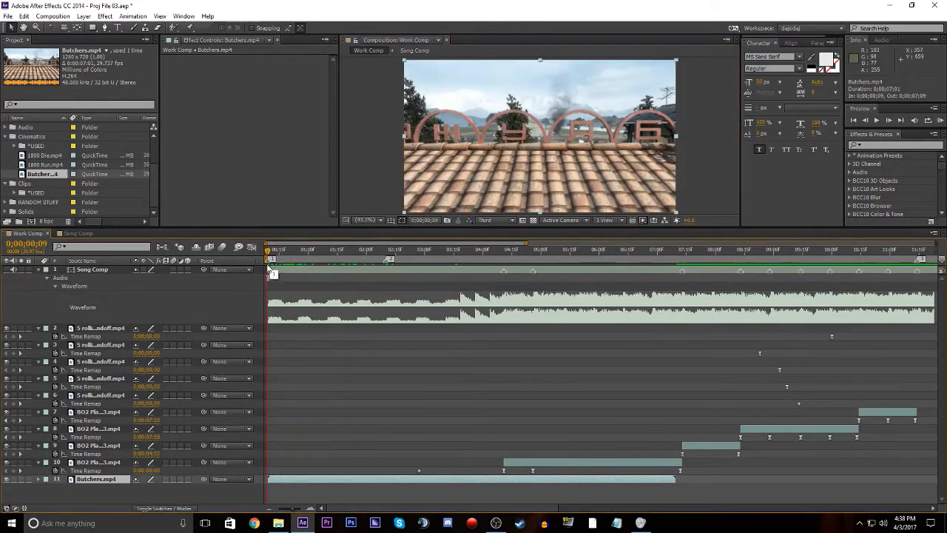
Step: Split the Butchers.mp4 layer at the second marker, 0;00;02;10, and delete the part after it
left_click_drag(344, 259, 384, 264)
key("KP_Multiply")
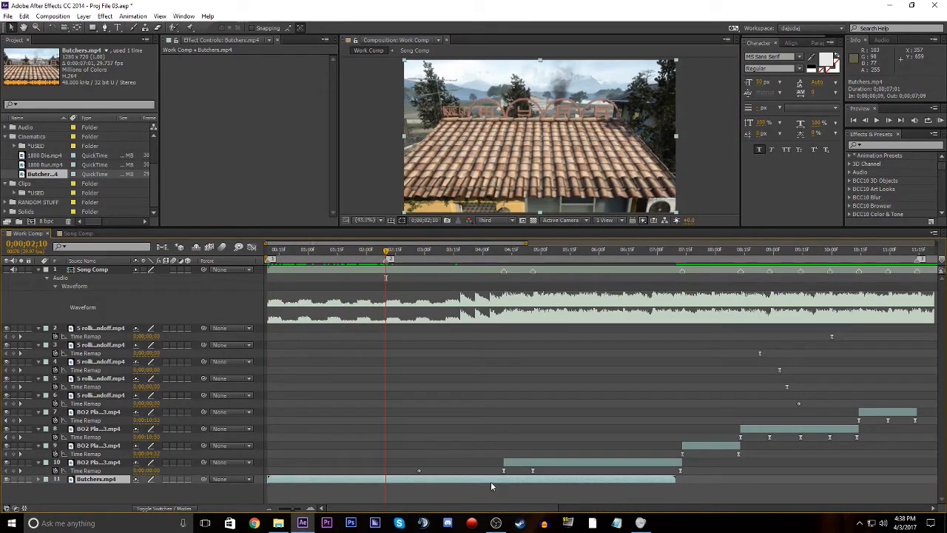
key("ctrl+shift+d")
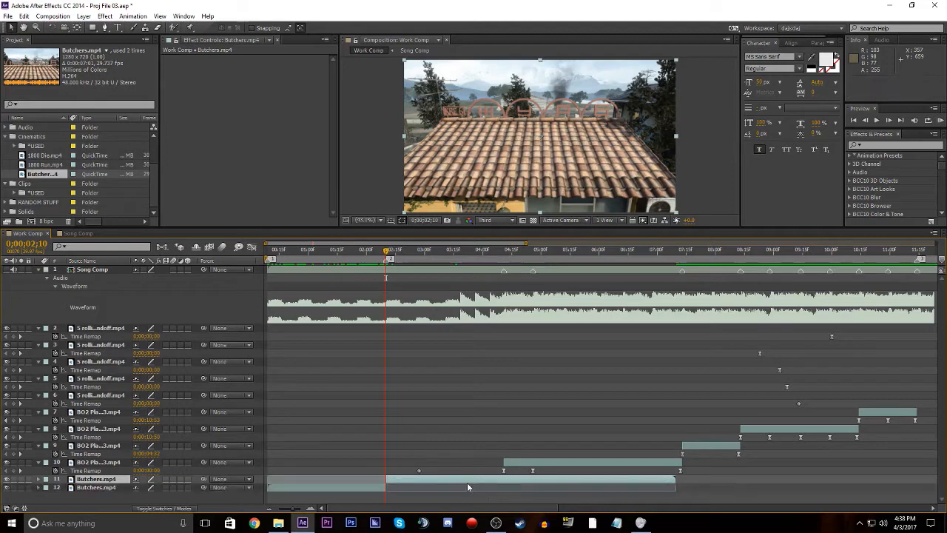
key("Delete")
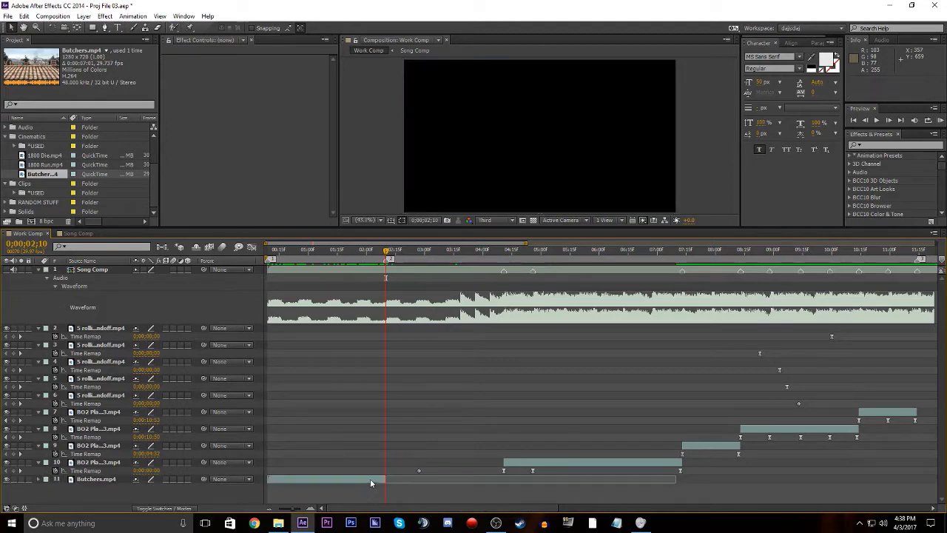
Step: Try enabling time remapping on the trimmed Butchers.mp4 layer from its in point, and undo it
left_click(370, 479)
key("i")
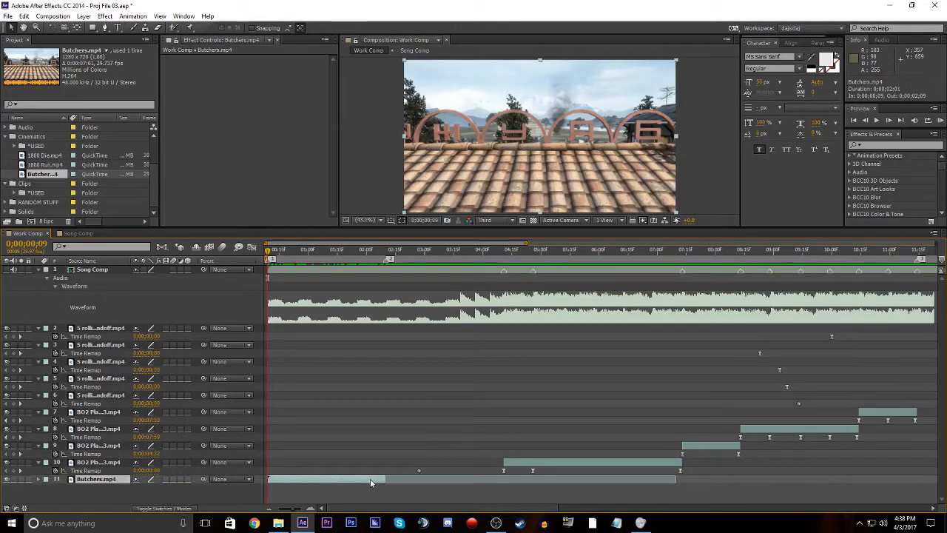
key("ctrl+alt+t")
key("ctrl+z")
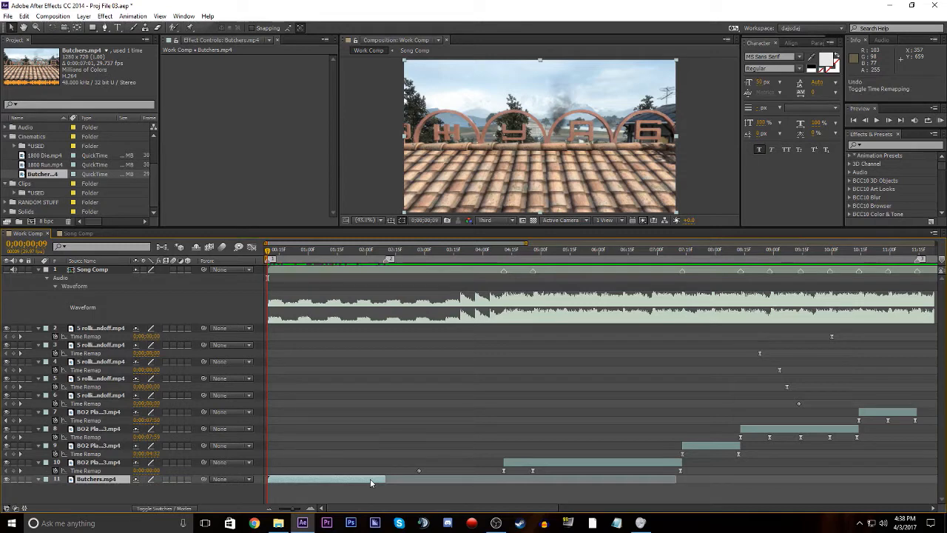
Step: Enable time remapping on the trimmed Butchers.mp4 layer and set Time Remap to about 0:00:05:20 at its out point, 0;00;02;09
key("ctrl+alt+t")
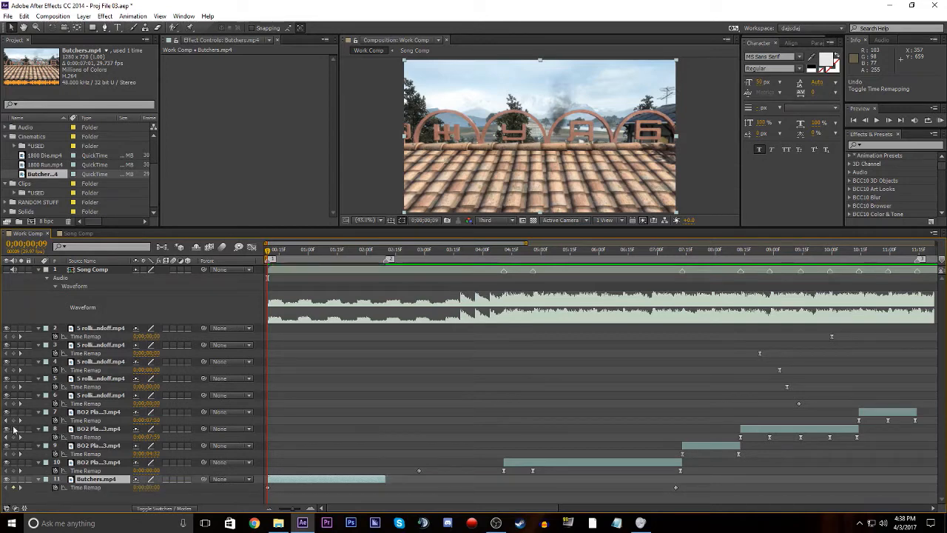
key("o")
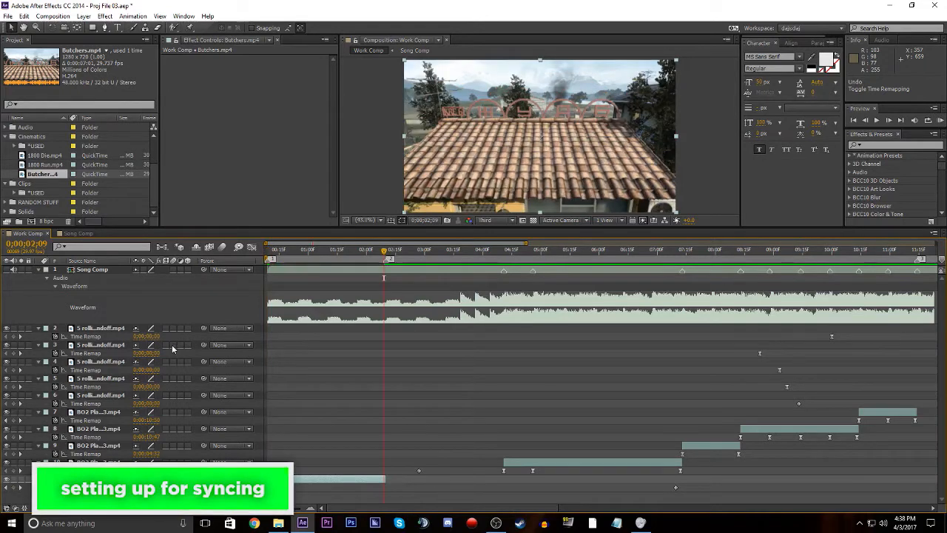
key("i")
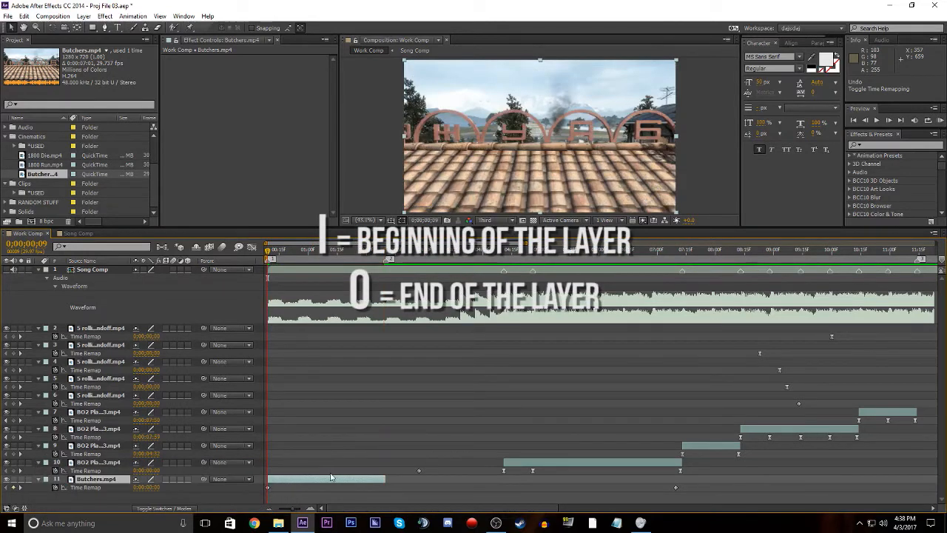
key("o")
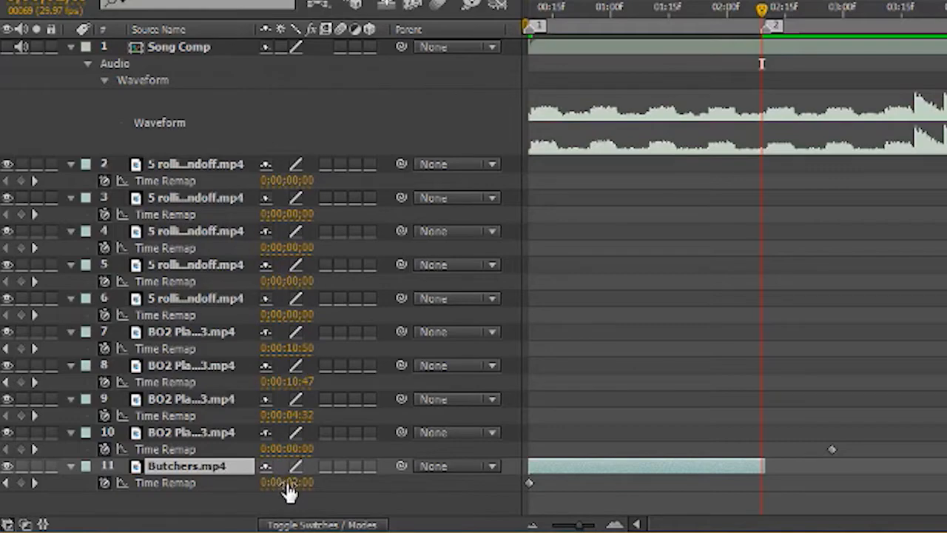
left_click_drag(293, 494, 398, 491)
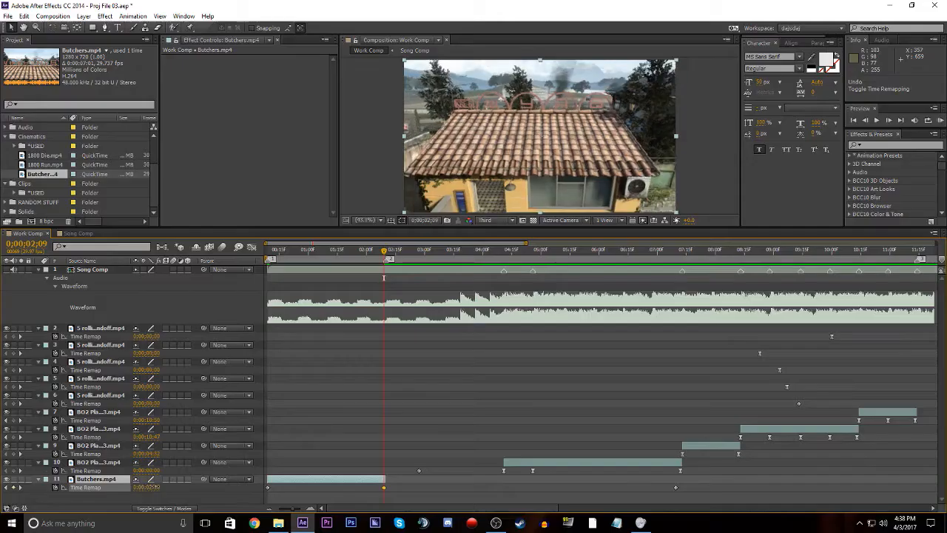
left_click_drag(202, 491, 206, 491)
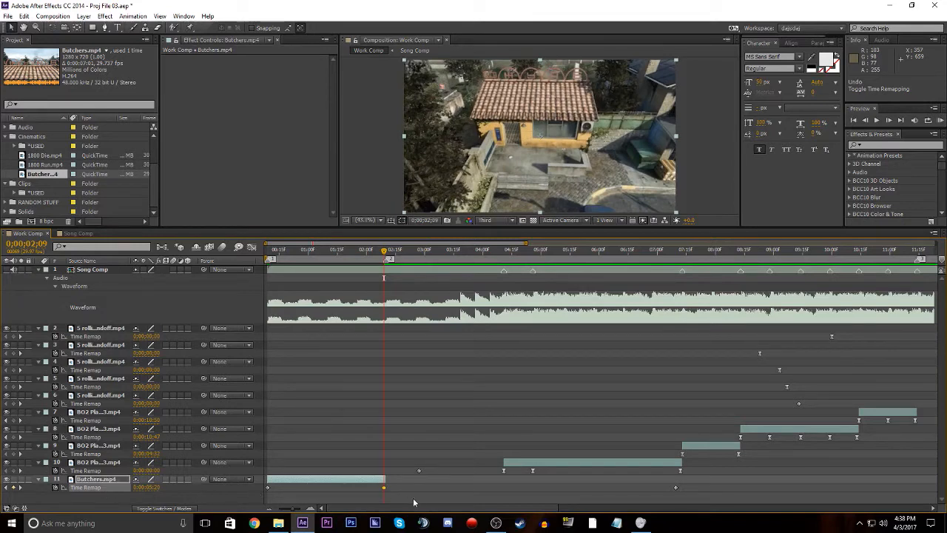
Step: Apply Easy Ease to the Time Remap keyframes at both ends of the Butchers.mp4 layer and show their curve in the Graph Editor
left_click_drag(414, 502, 231, 486)
right_click(268, 489)
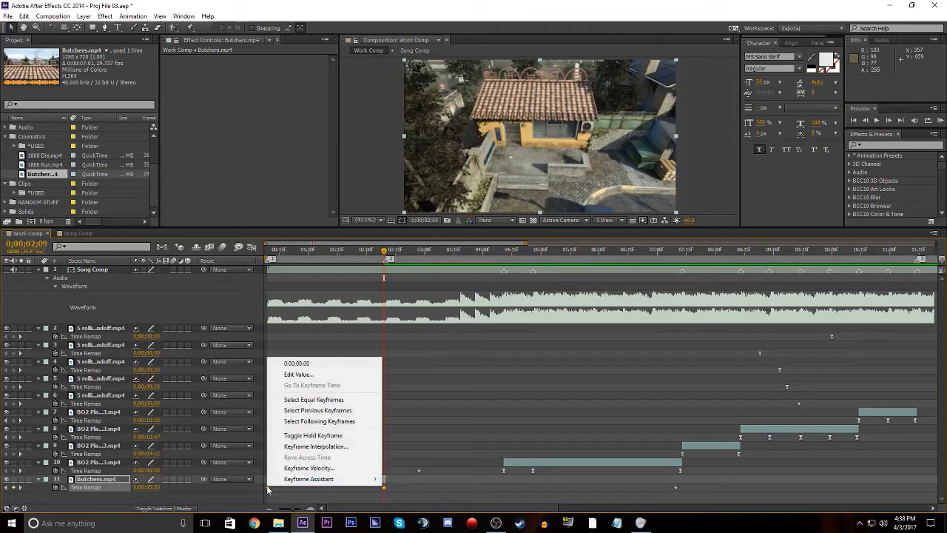
mouse_move(322, 480)
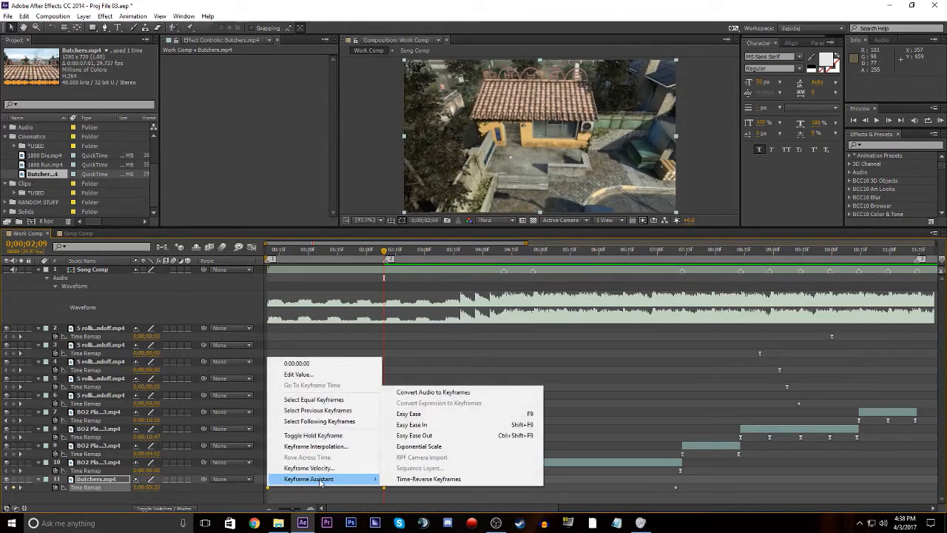
left_click(442, 414)
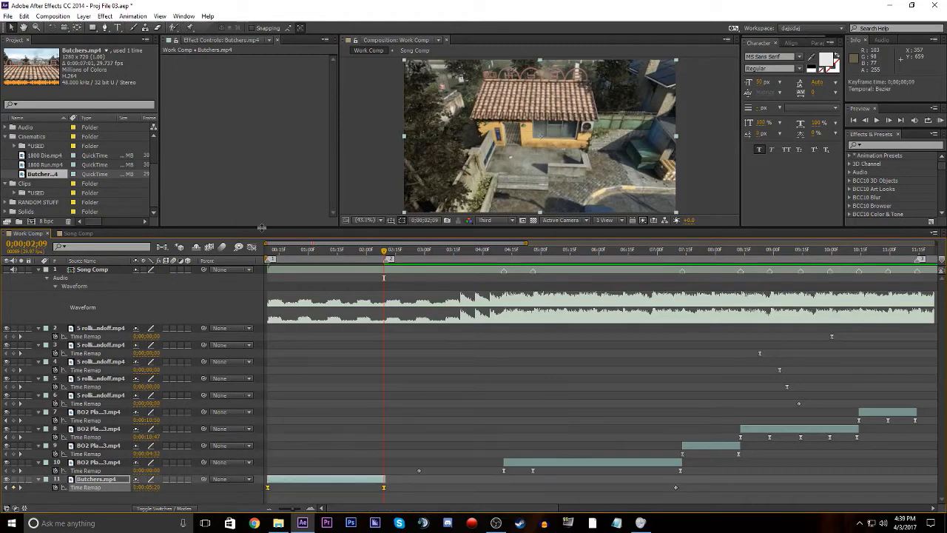
left_click(252, 246)
left_click(457, 397)
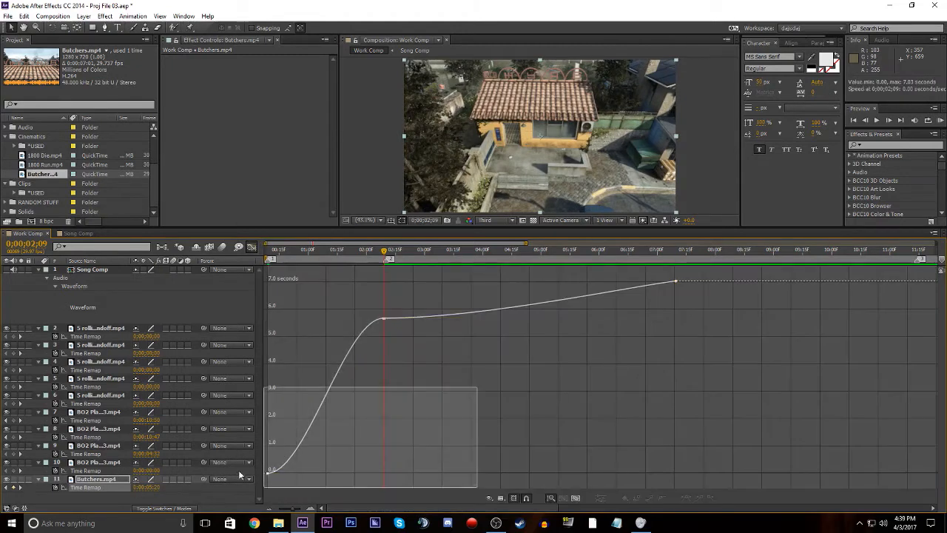
Step: Move the Butchers.mp4 footage into the *USED subfolder of the Cinematics folder and check the subfolder's contents
left_click(47, 167)
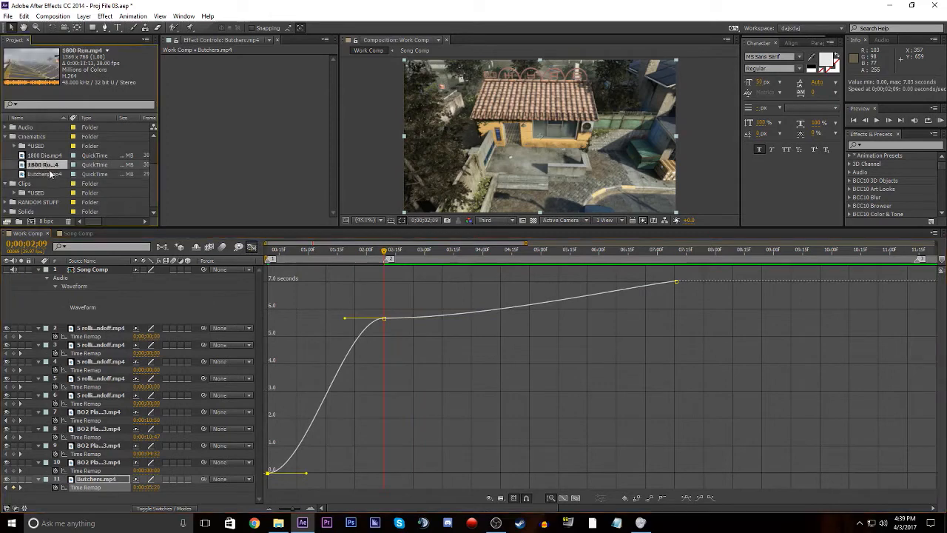
left_click(50, 173)
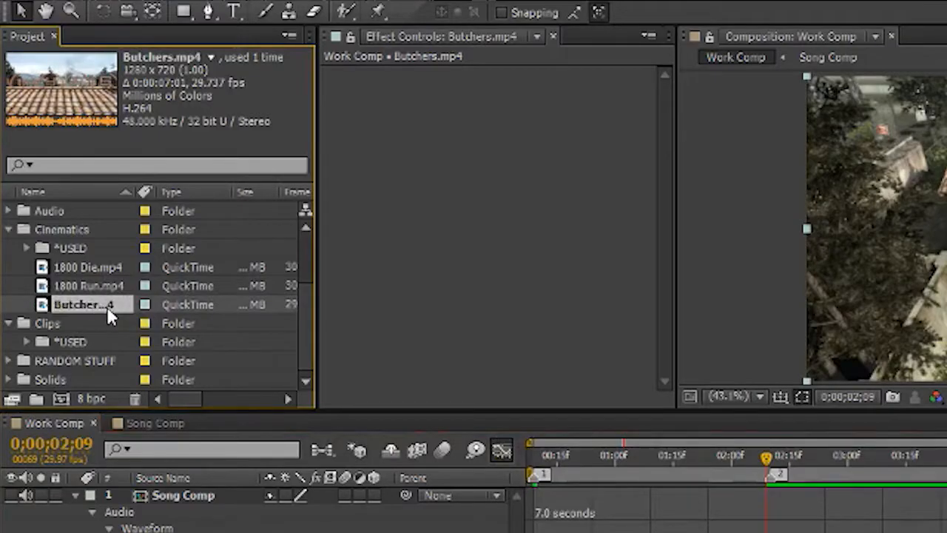
left_click_drag(102, 303, 86, 246)
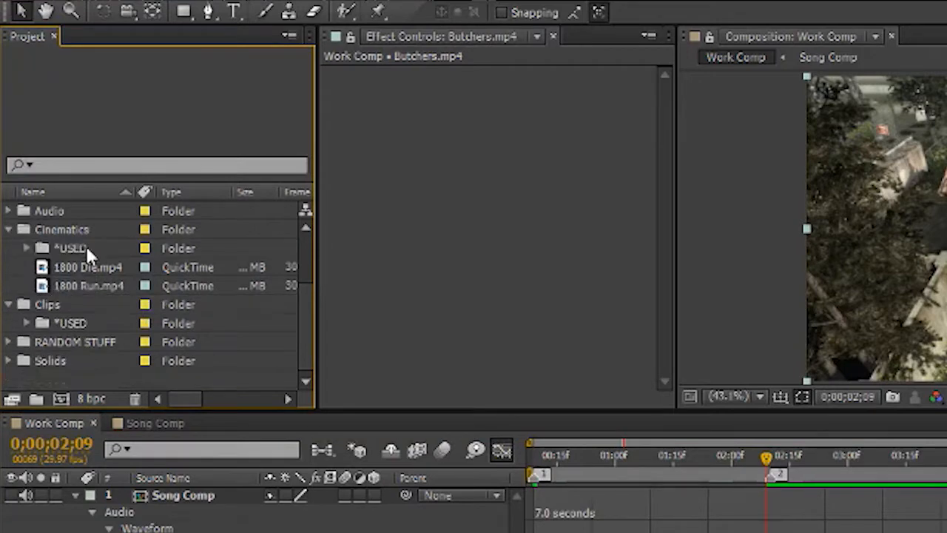
left_click(74, 247)
left_click(27, 248)
left_click(26, 250)
left_click(61, 245)
left_click(64, 284)
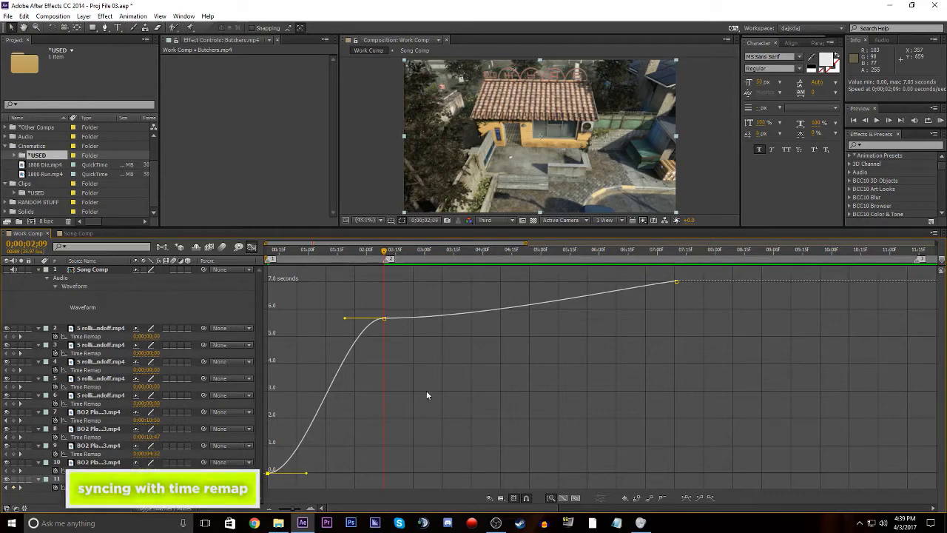
Step: Set the current time to 0;00;00;09 and select both points of the eased Butchers.mp4 Time Remap curve
left_click_drag(411, 296, 340, 361)
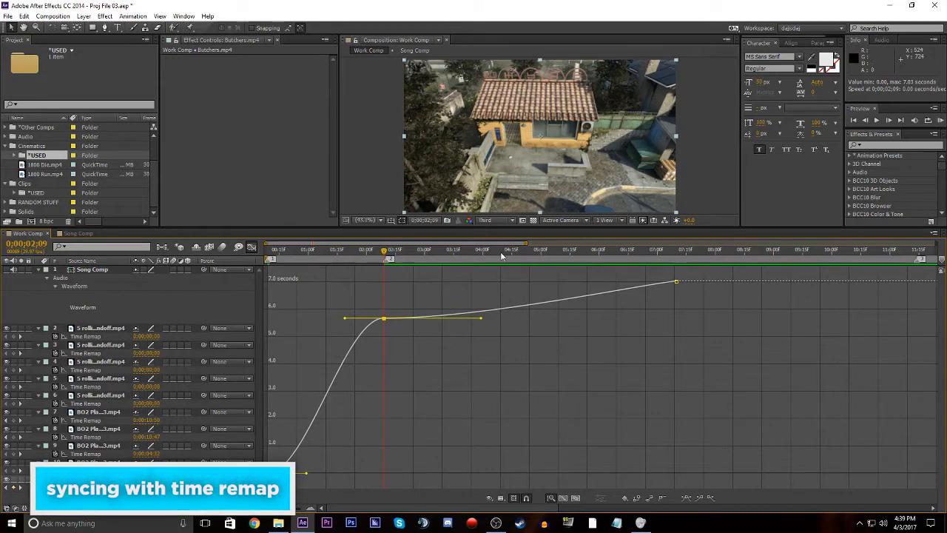
key("=")
left_click_drag(368, 243, 349, 328)
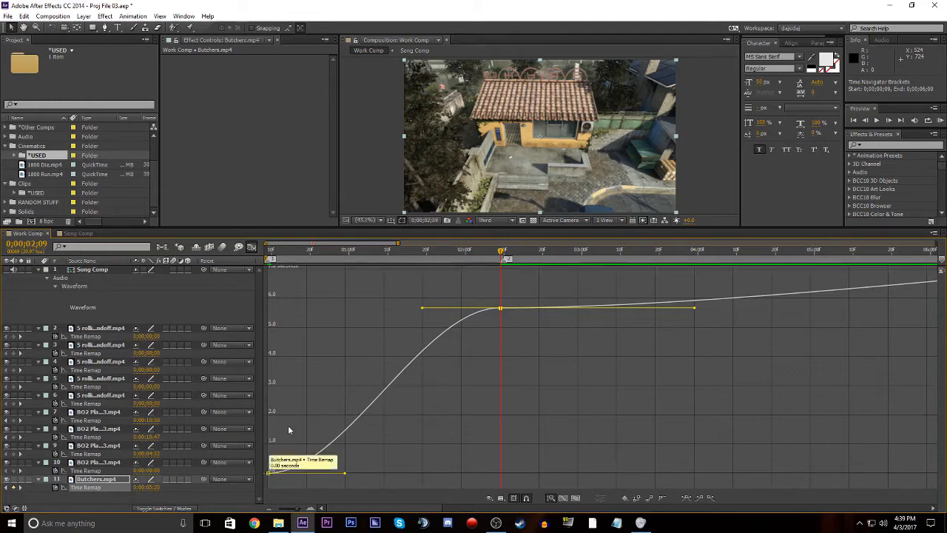
left_click(278, 251)
left_click_drag(272, 257, 256, 258)
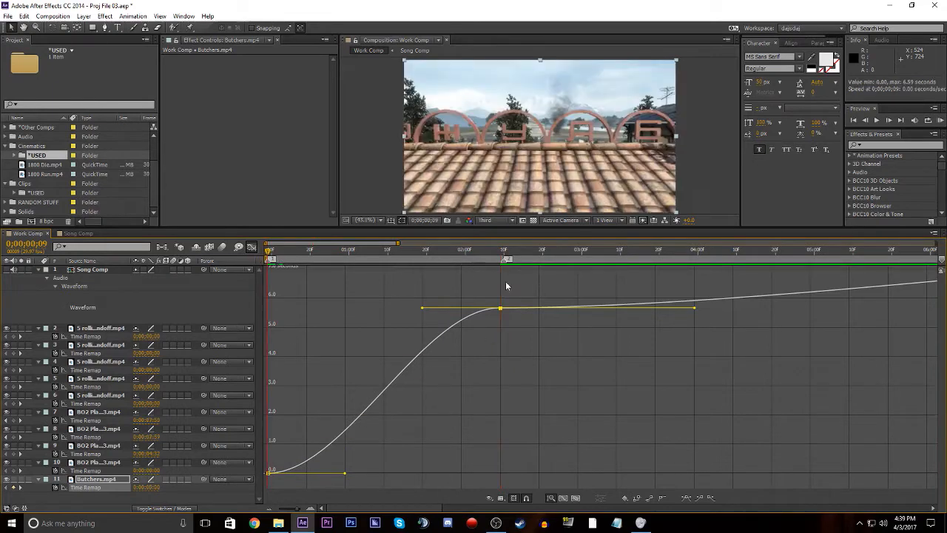
left_click_drag(507, 284, 15, 518)
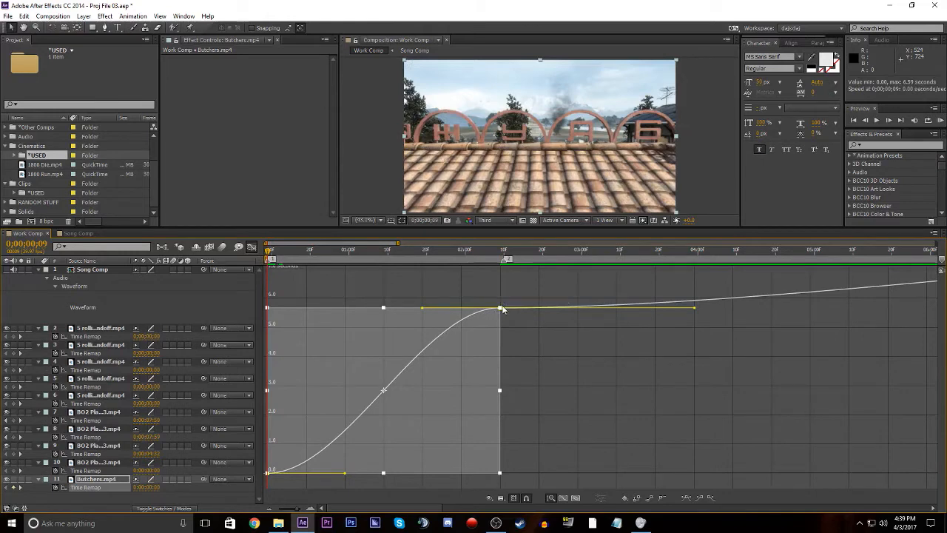
Step: Convert both Butchers.mp4 Time Remap keyframes to linear interpolation and try bending the straight line between them in the Graph Editor
left_click(251, 247)
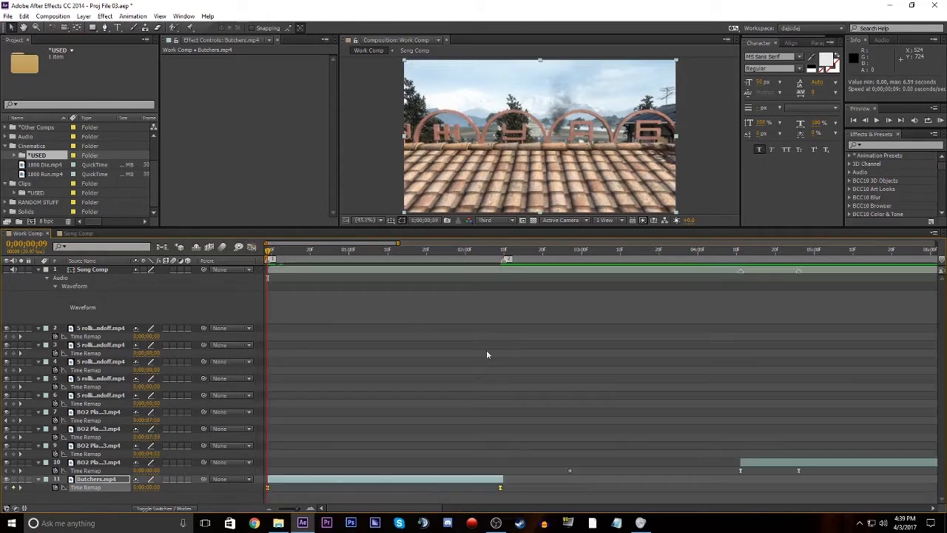
left_click(500, 487, "ctrl")
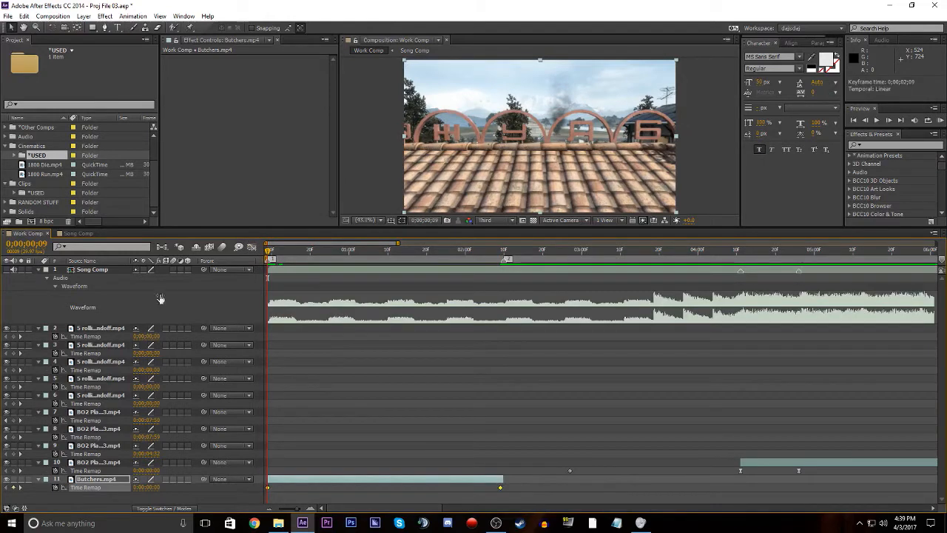
left_click(251, 246)
left_click(548, 344)
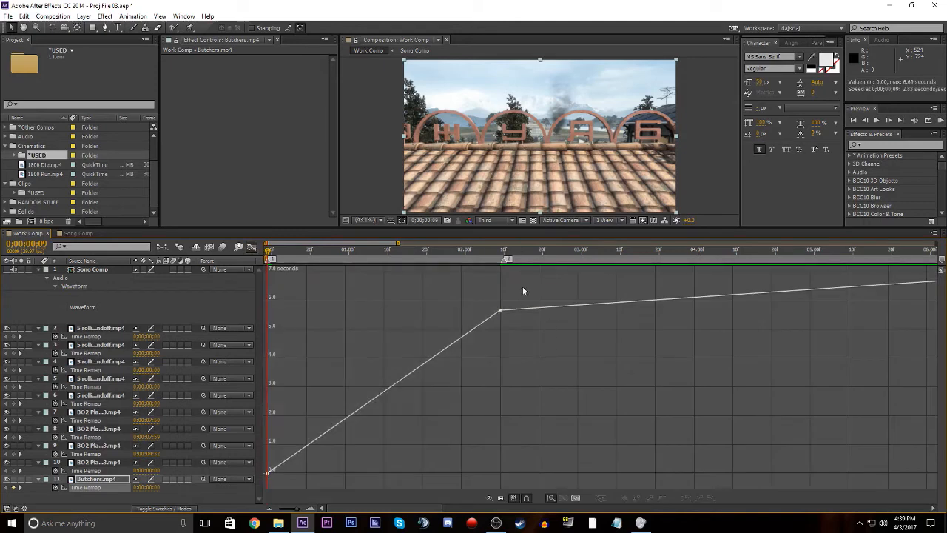
left_click_drag(303, 437, 266, 486)
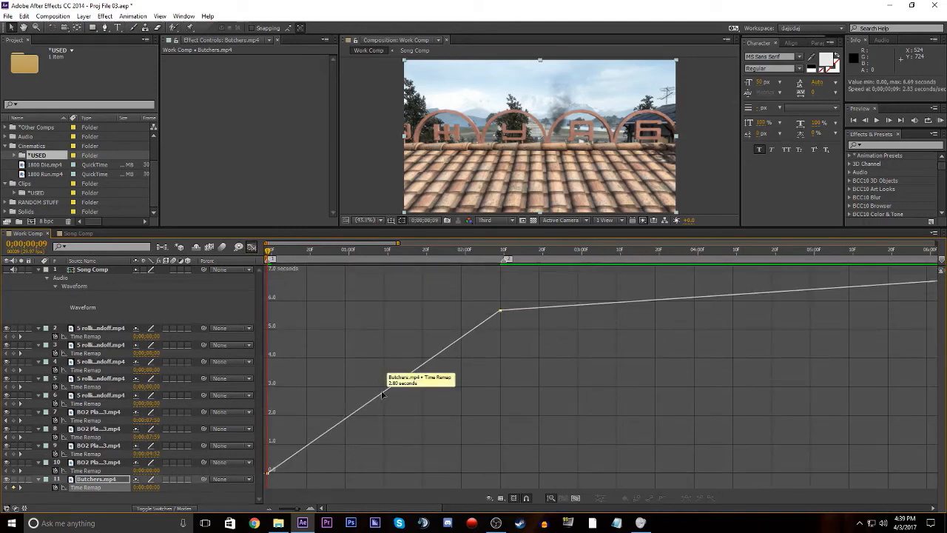
left_click_drag(384, 390, 385, 353)
Step: Undo the linear interpolation test and restore Easy Ease on both Butchers.mp4 Time Remap keyframes
key("ctrl+z")
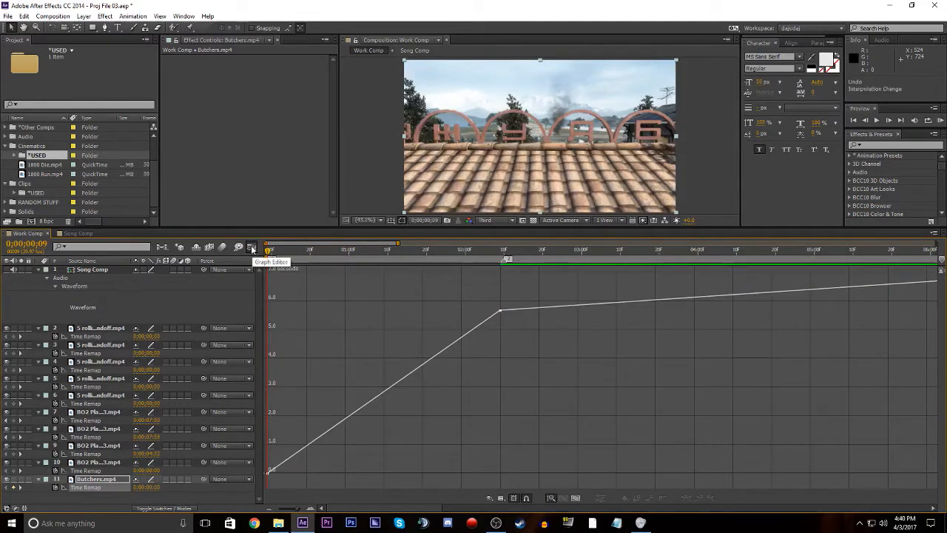
key("ctrl+a")
key("F9")
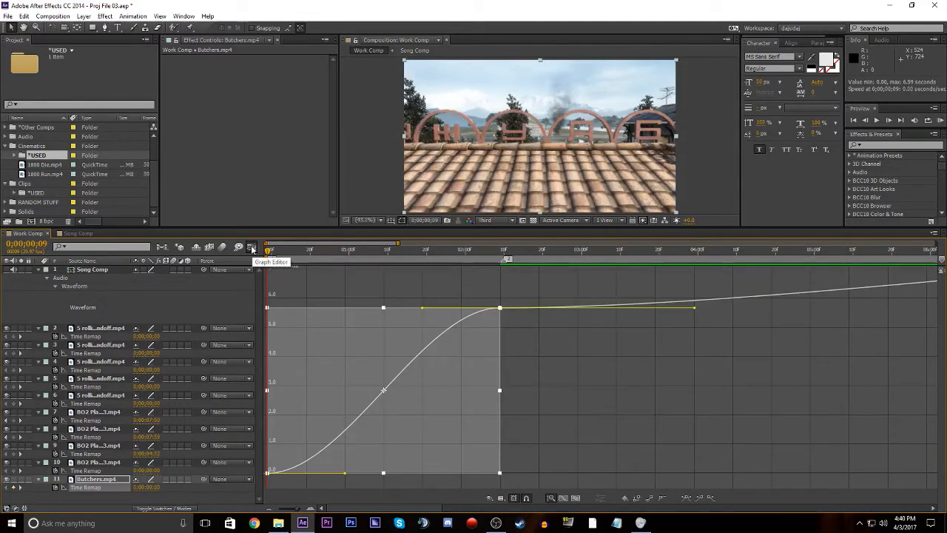
left_click(547, 331)
left_click(564, 326)
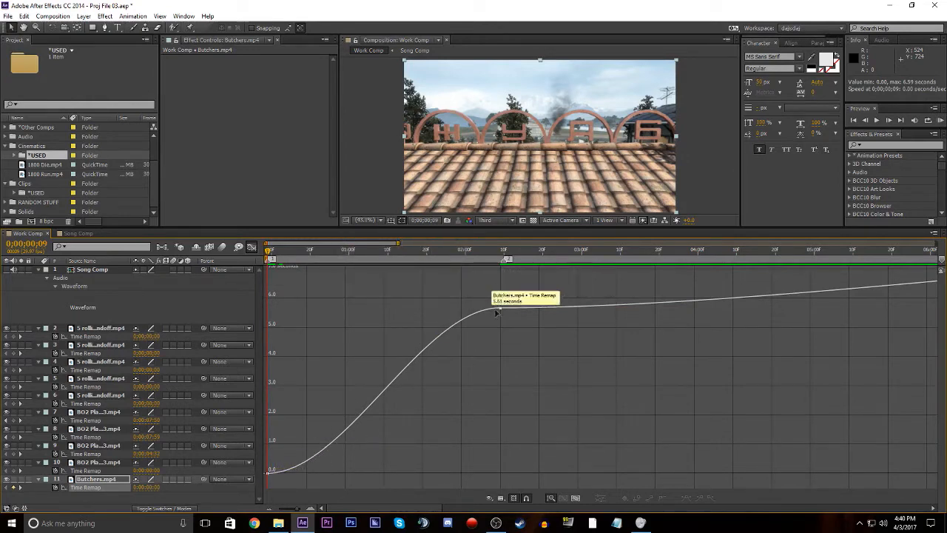
Step: Pull the first Time Remap keyframe's outgoing handle steeply upward to about the 4-second level, so the clip starts fast
left_click_drag(315, 417, 264, 484)
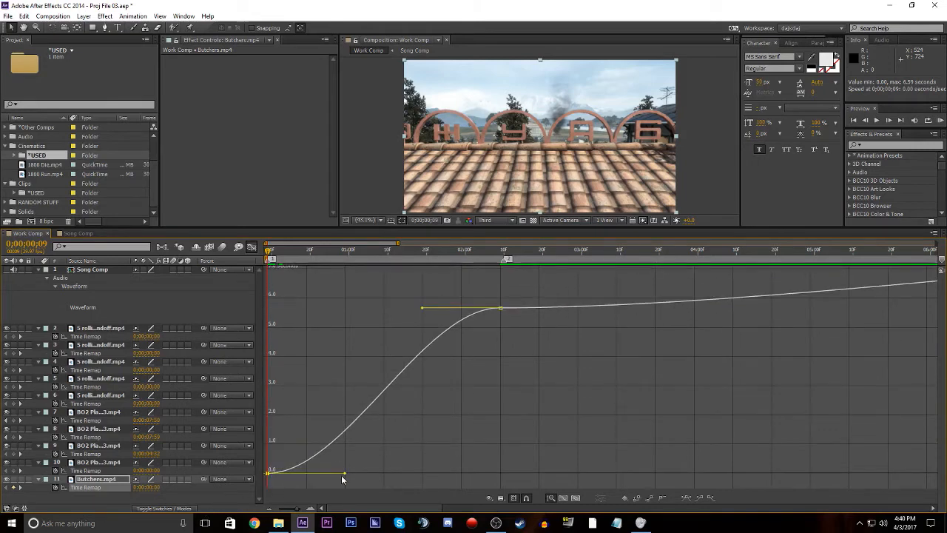
left_click(353, 444)
left_click(268, 472)
left_click_drag(344, 471, 269, 363)
left_click_drag(262, 363, 280, 361)
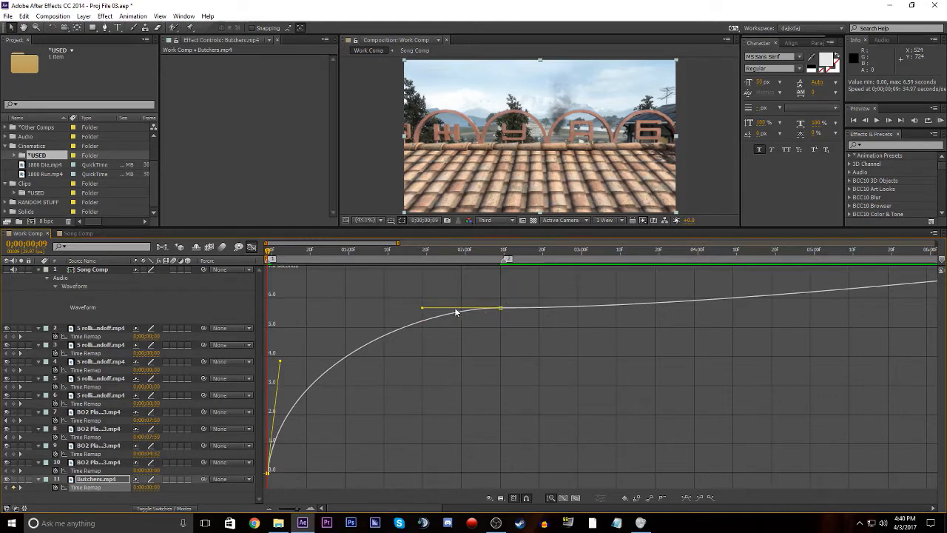
Step: Pull the incoming handle of the keyframe at 0;00;02;09 steeply down to nearly 0 seconds, and preview the speed ramp
left_click_drag(421, 312, 494, 474)
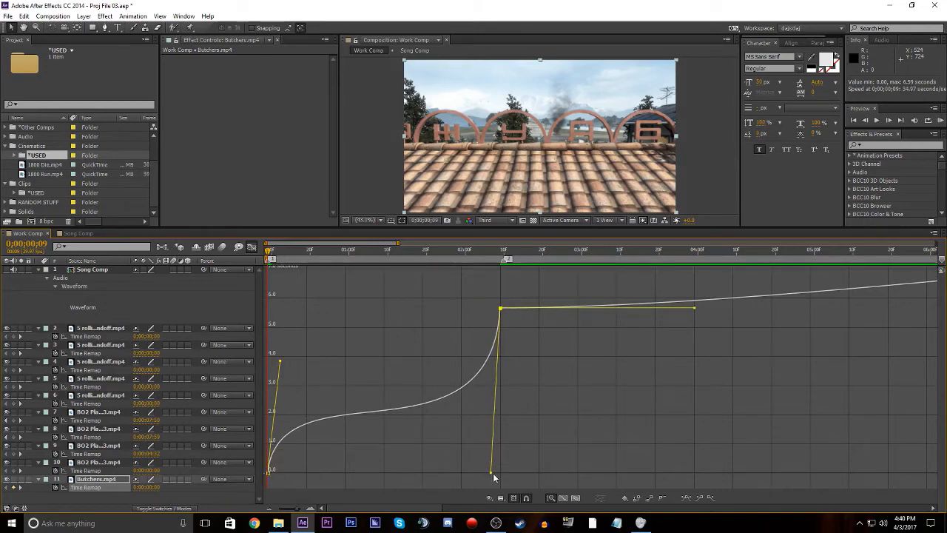
left_click_drag(494, 474, 490, 464)
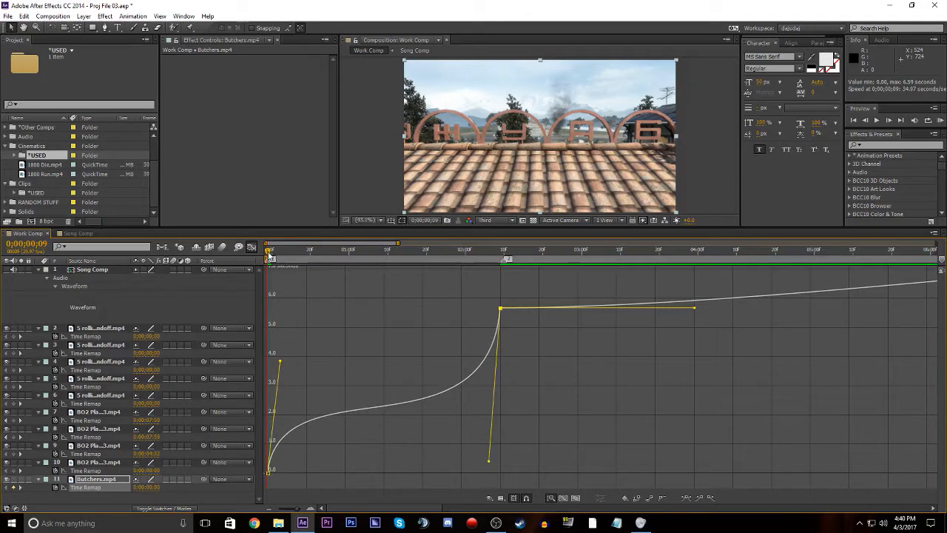
left_click_drag(270, 255, 480, 301)
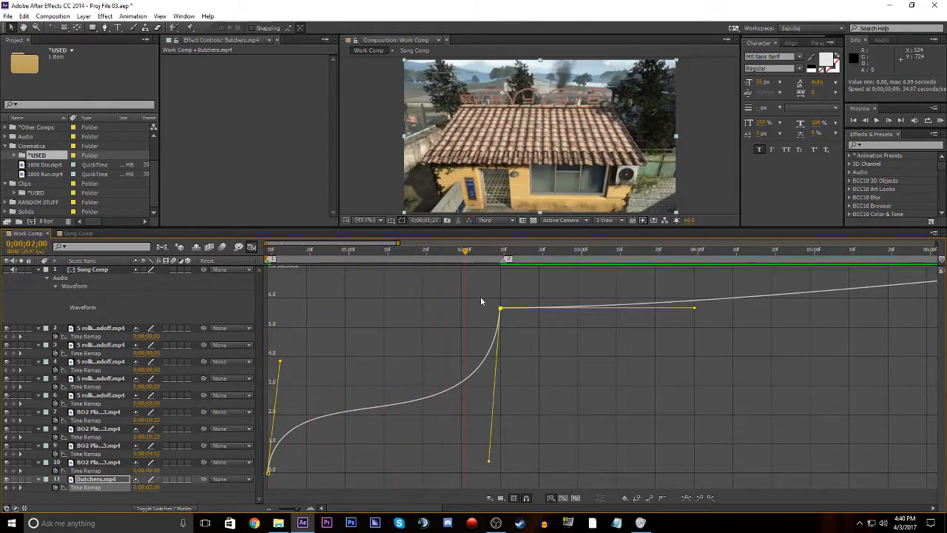
key("space")
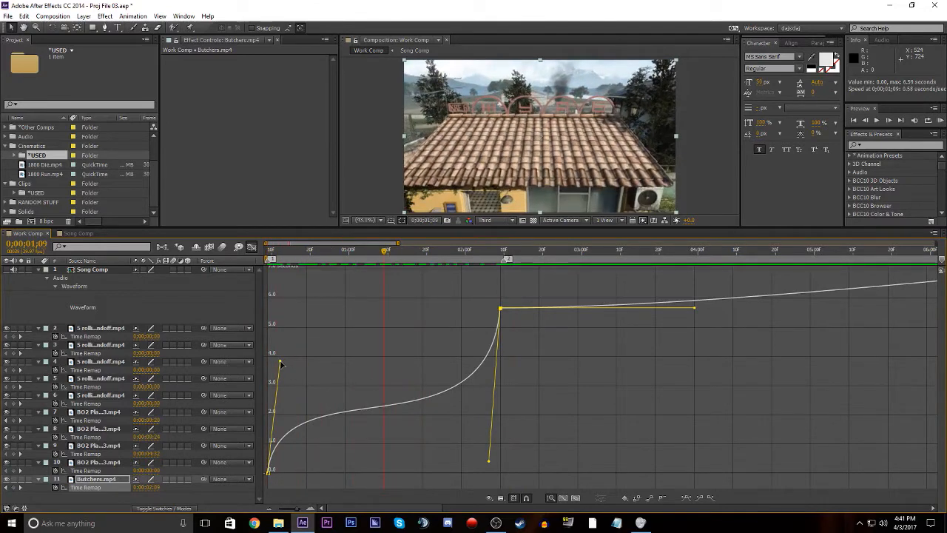
Step: Fine-tune the ramp by raising the first handle to about 4.5 seconds and the second to about 0.8 seconds, and preview it
left_click_drag(280, 362, 282, 339)
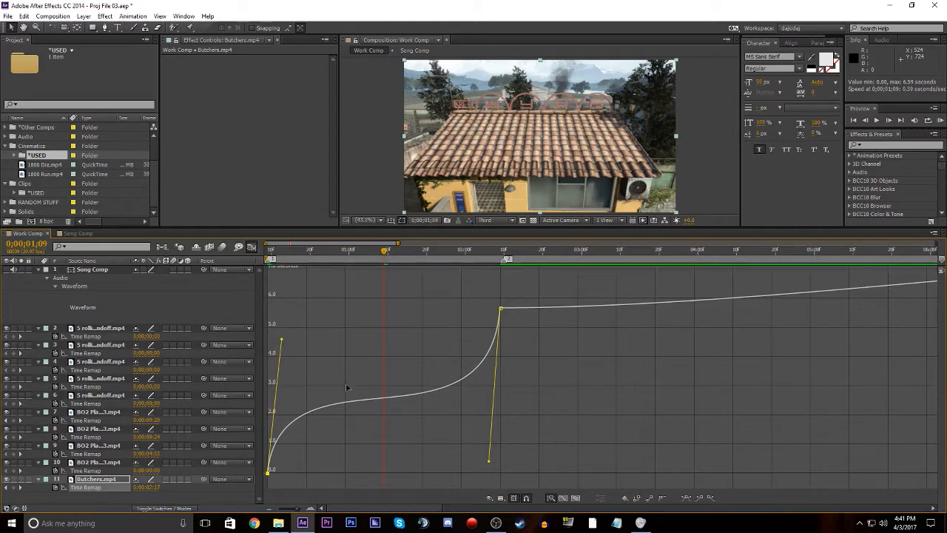
left_click_drag(490, 459, 490, 451)
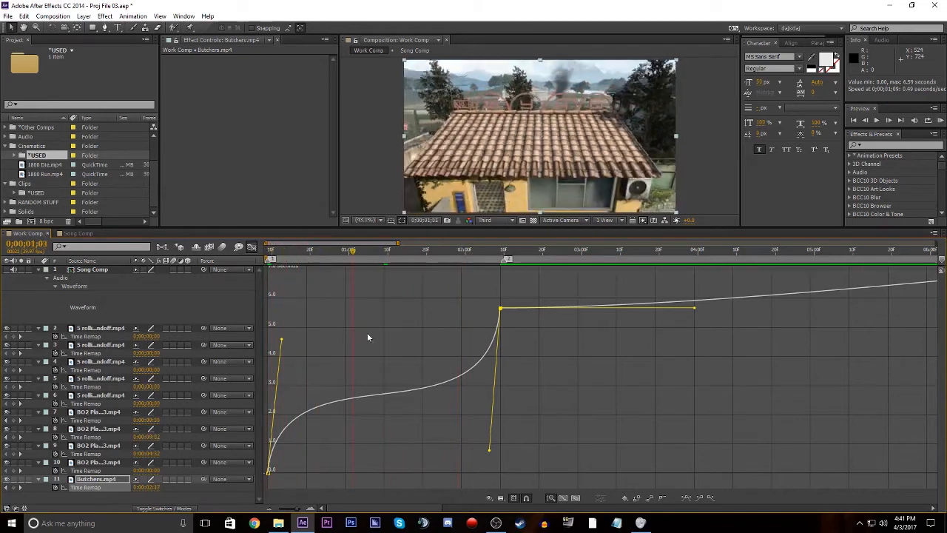
left_click_drag(285, 343, 289, 343)
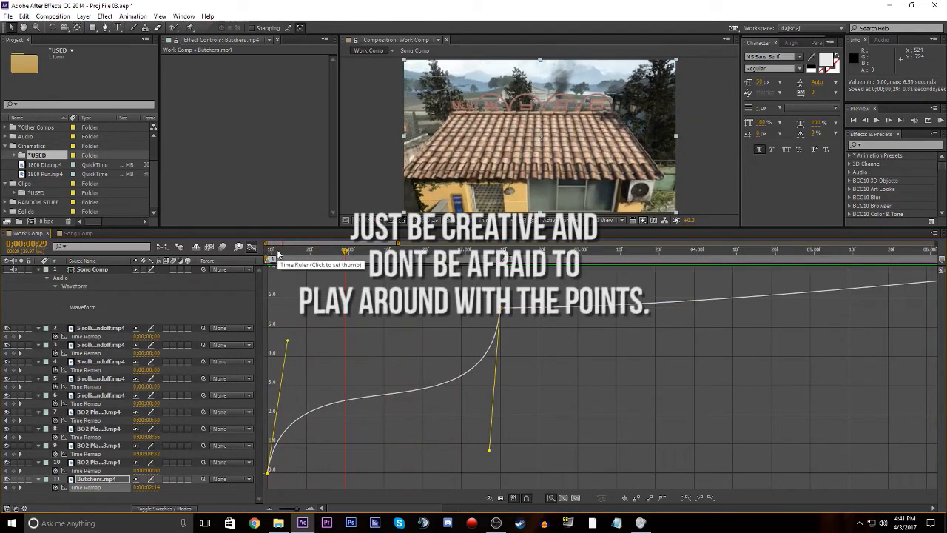
left_click_drag(277, 254, 251, 258)
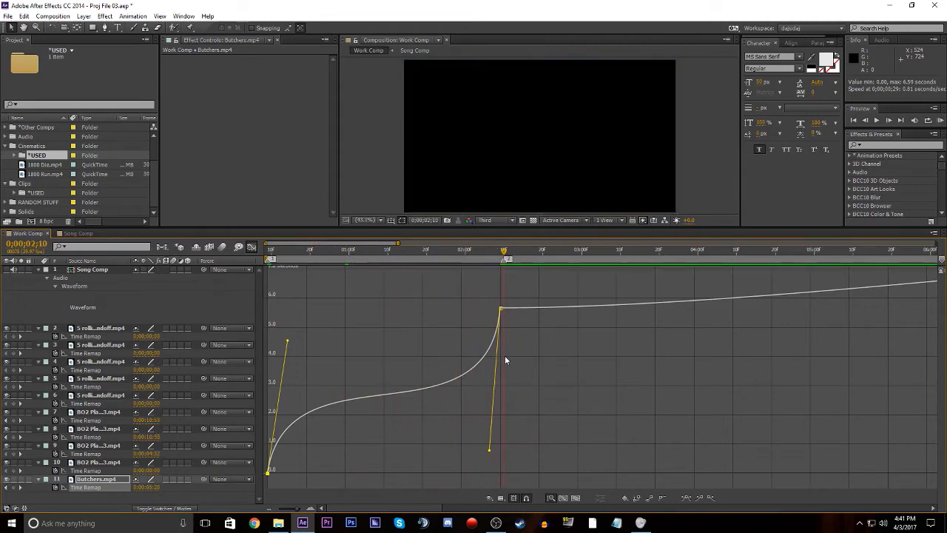
Step: Leave the graph view and add 1800 Run.mp4 directly above Butchers.mp4, with its start aligned to 0;00;02;10
left_click(252, 246)
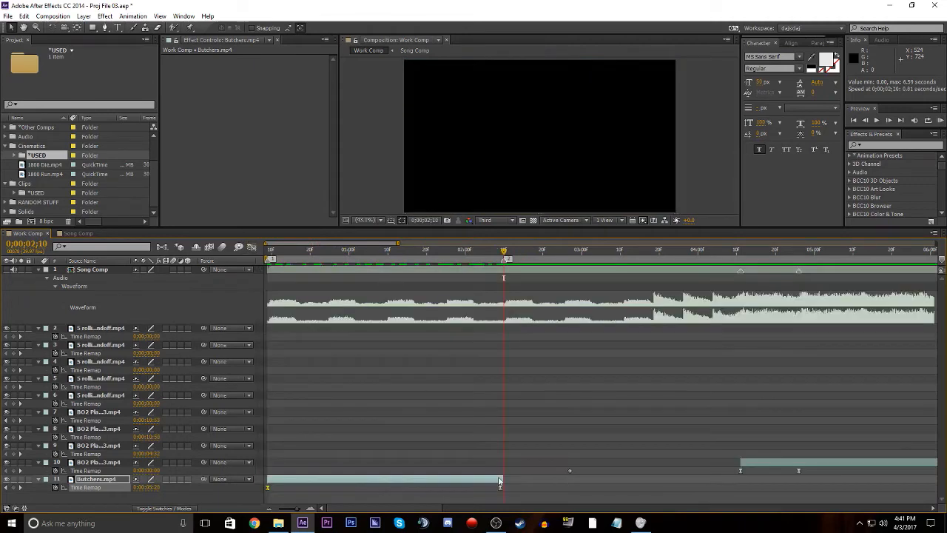
left_click_drag(48, 174, 108, 468)
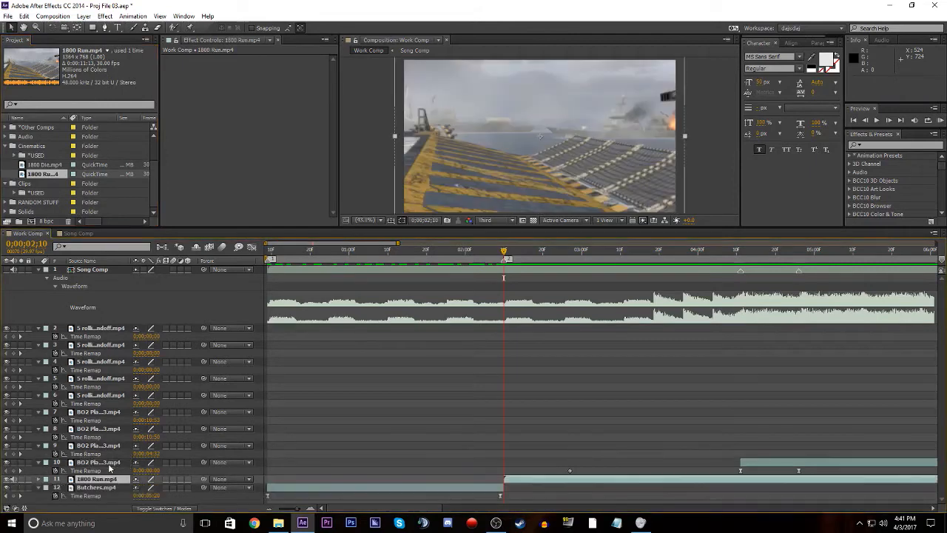
key("ctrl+z")
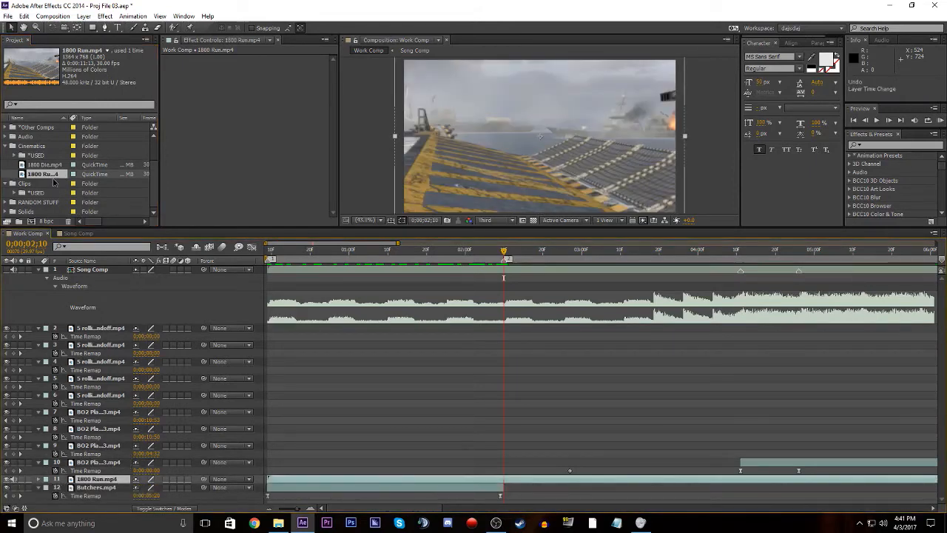
key("ctrl+z")
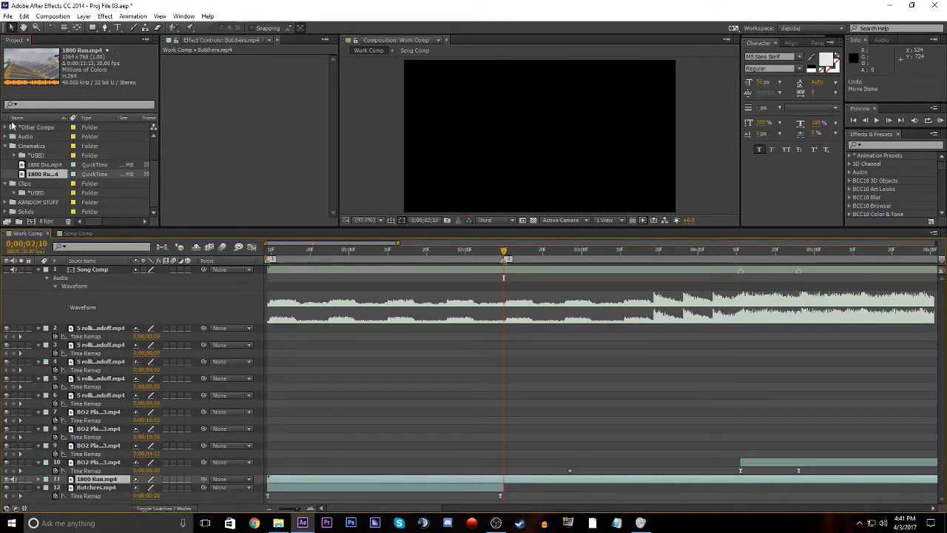
left_click_drag(48, 175, 101, 475)
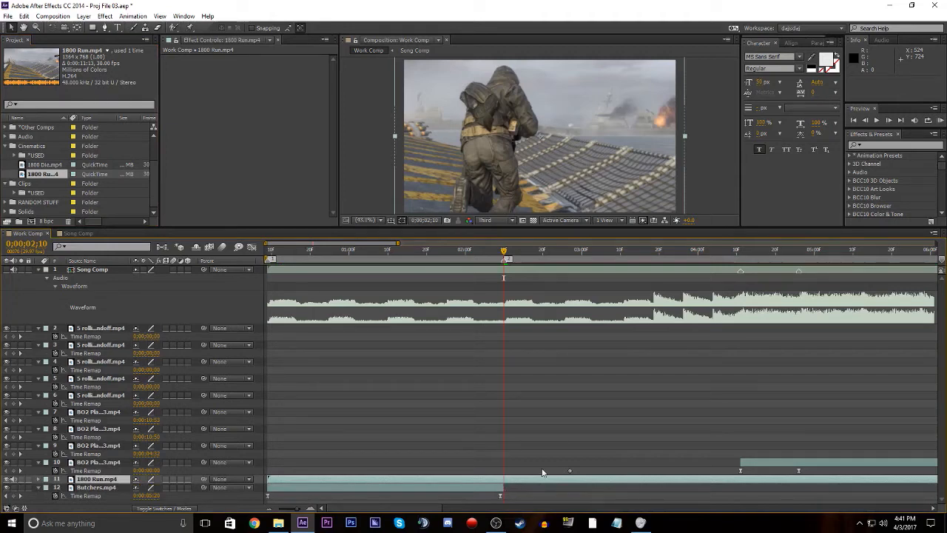
key("bracketleft")
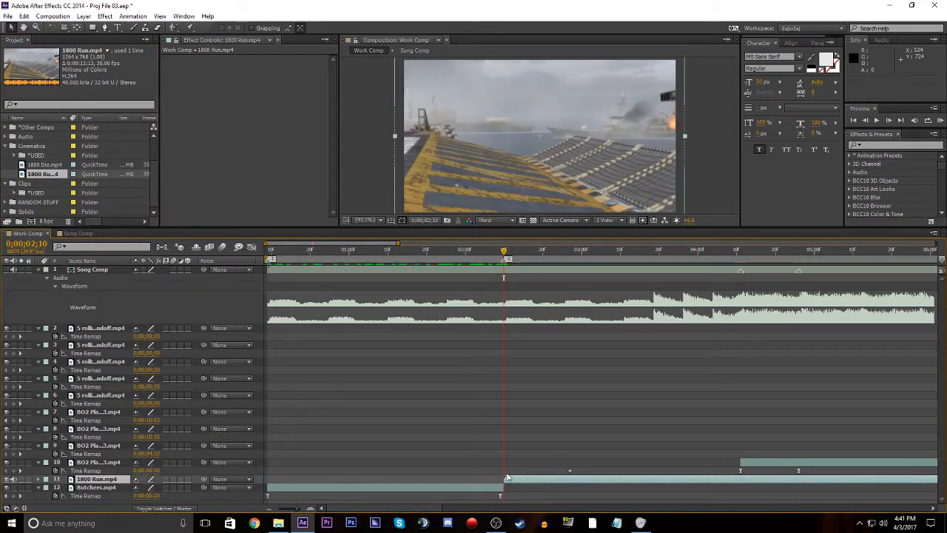
key("bracketright")
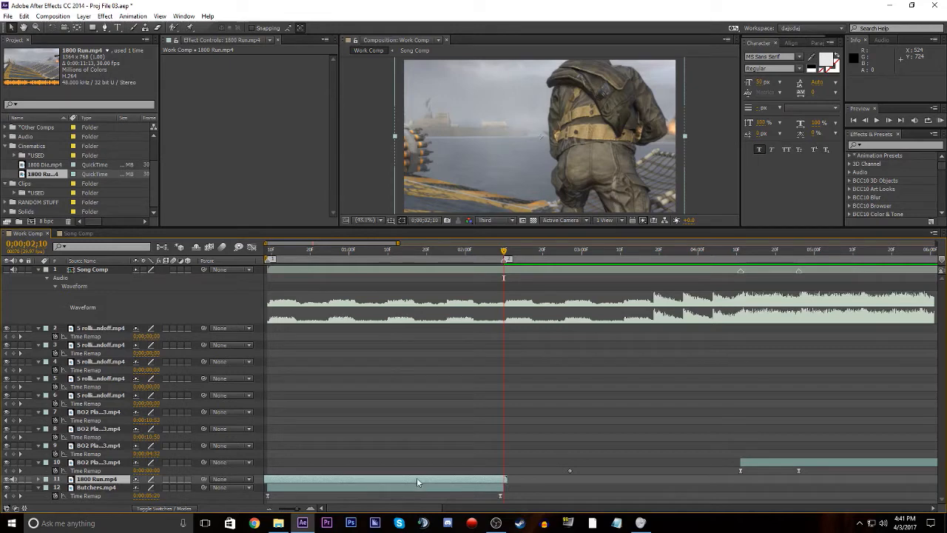
key("bracketleft")
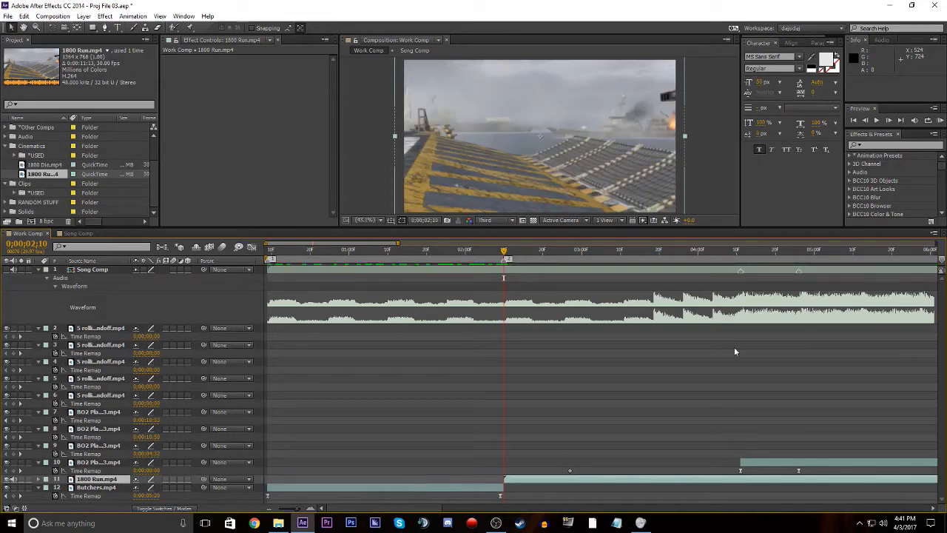
Step: Cut 1800 Run.mp4 at the song marker at 0;00;04;11, where the first gameplay clip begins, and delete the remainder
left_click_drag(361, 244, 380, 245)
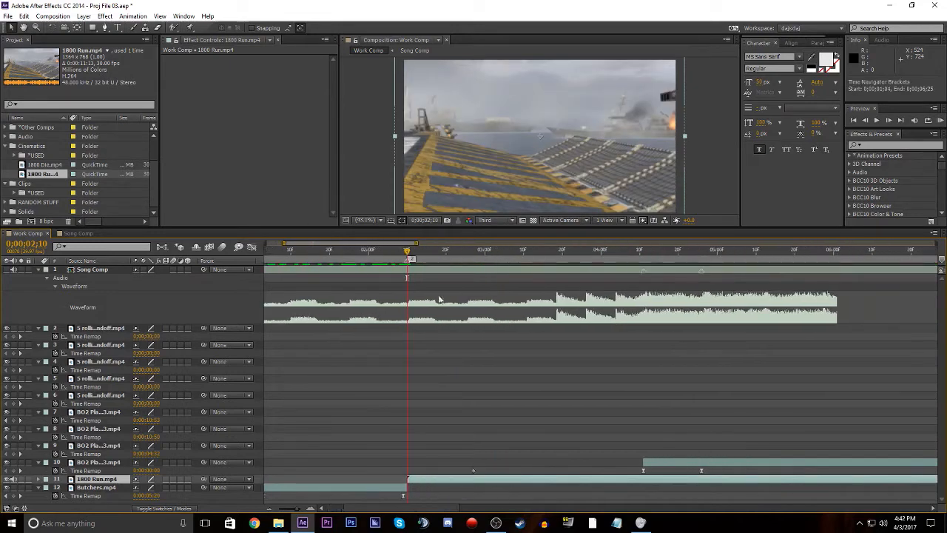
key("KP_Decimal")
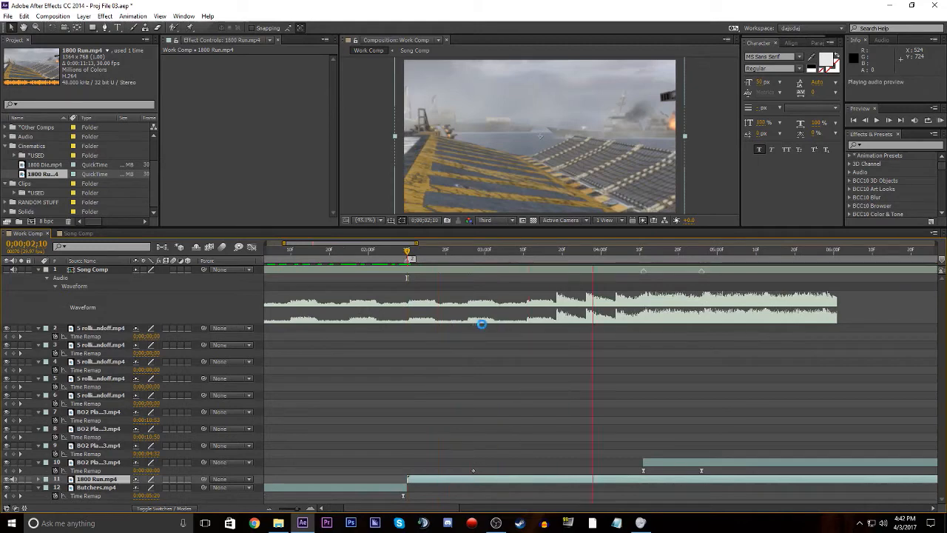
left_click_drag(407, 252, 638, 282)
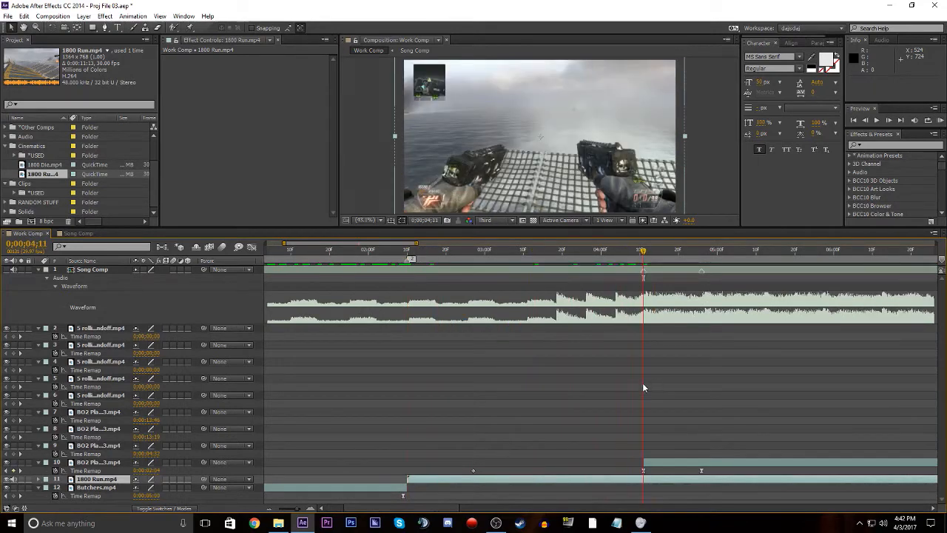
key("ctrl+shift+d")
key("Delete")
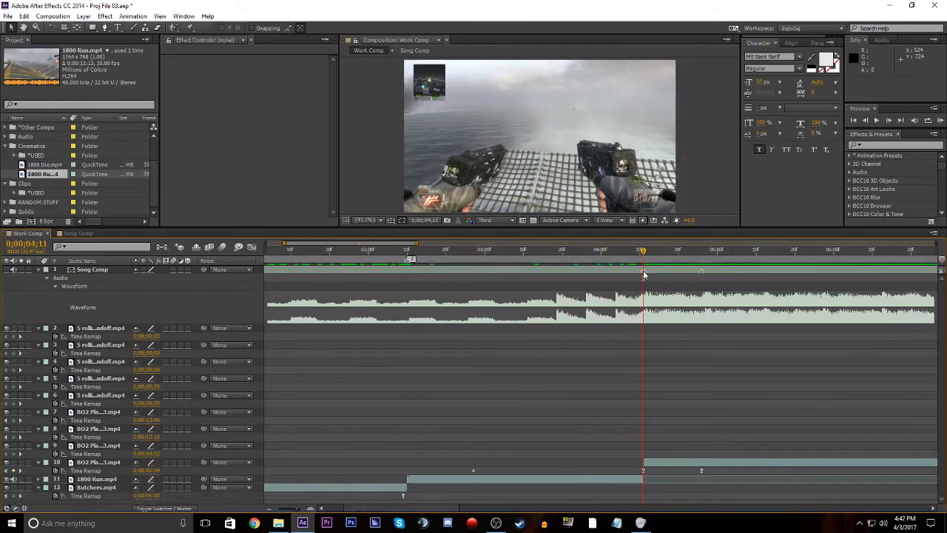
Step: Examine 1800 Run.mp4 in the composition and in its own layer view to check how the soldier enters the shot
left_click(622, 481)
key("i")
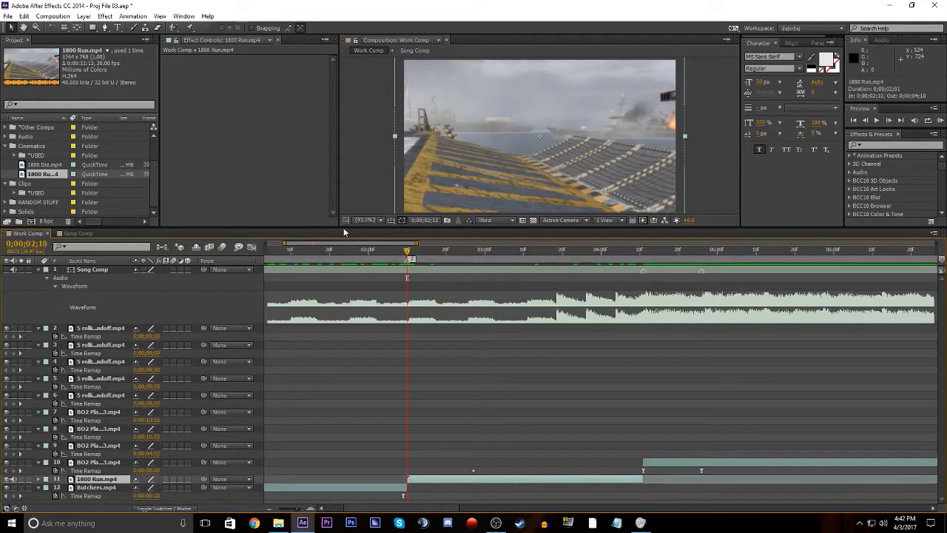
key("Page_Down")
left_click_drag(412, 255, 561, 274)
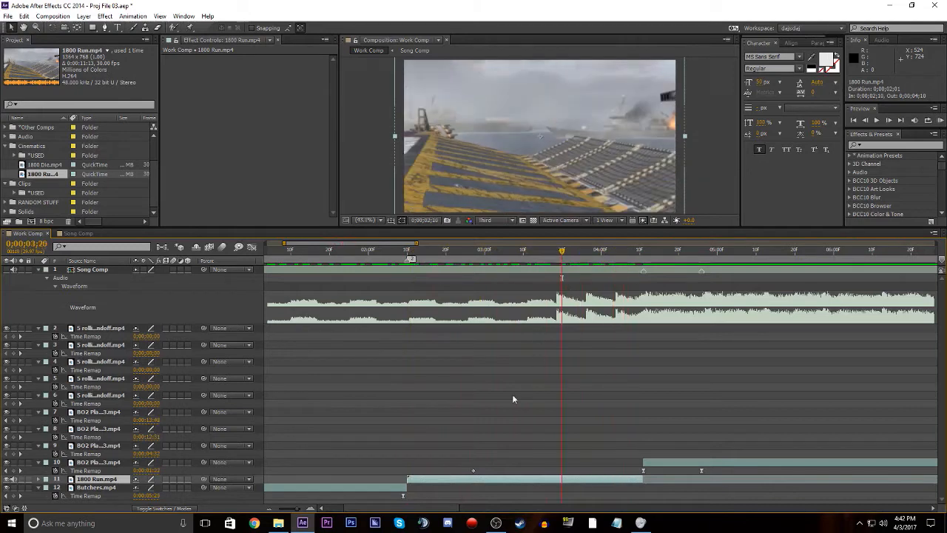
double_click(471, 480)
left_click_drag(347, 200, 410, 221)
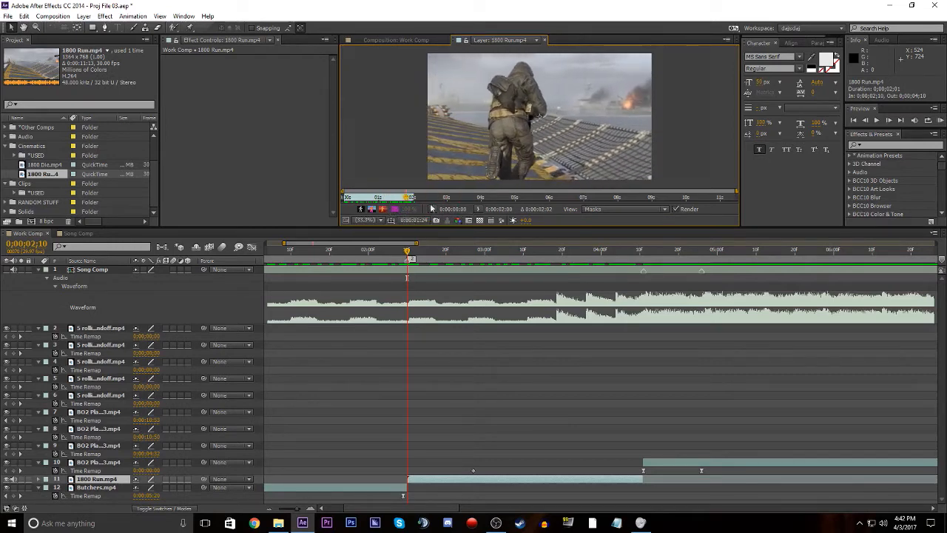
left_click(545, 40)
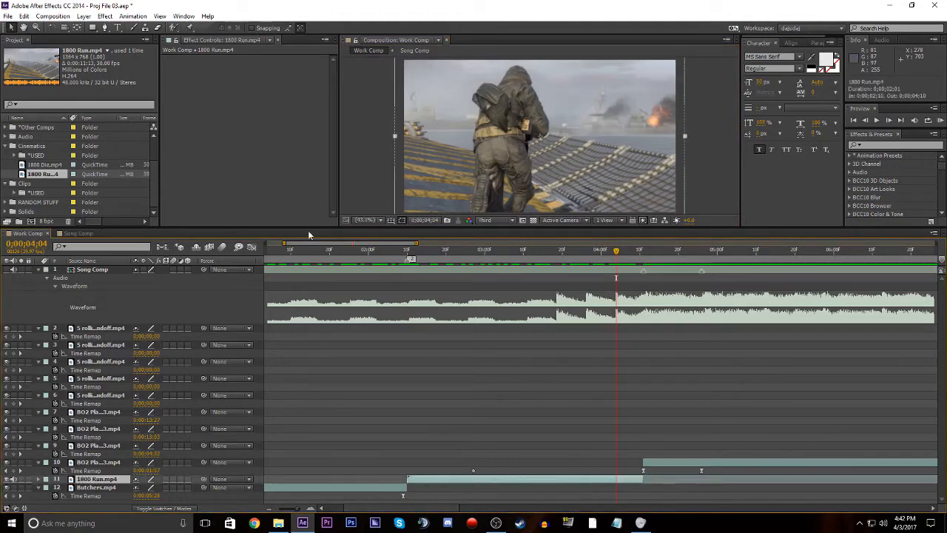
Step: Go back to the intro cinematic and open Butchers.mp4 in its own layer view at 0;00;01;19
left_click_drag(331, 246, 313, 246)
left_click(430, 251)
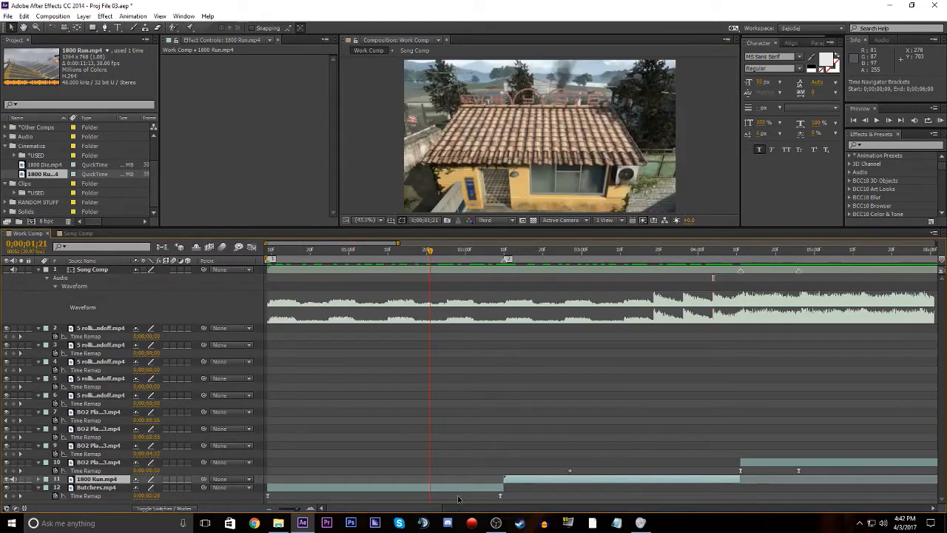
left_click(444, 488)
left_click_drag(412, 250, 420, 283)
double_click(444, 490)
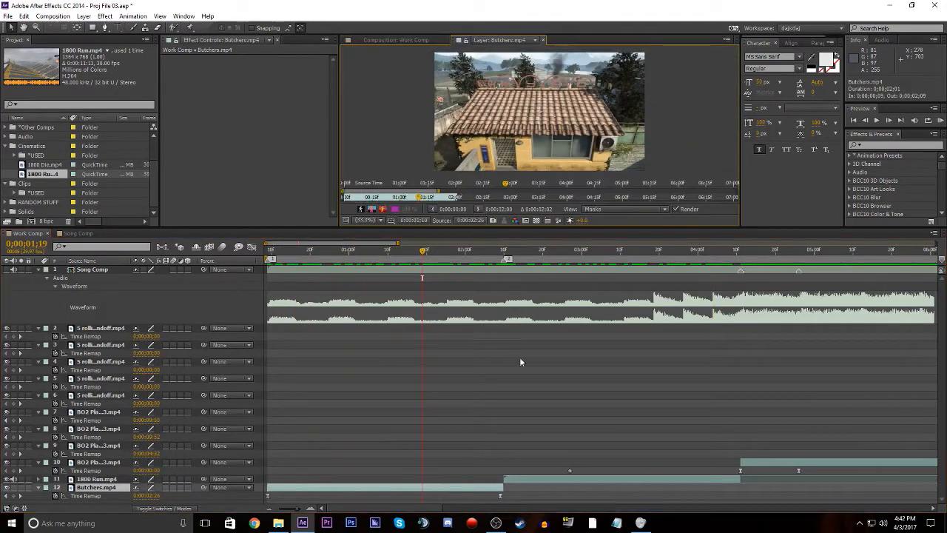
Step: Try shifting the source time of Butchers.mp4 at 0;00;01;19 in its layer view, and undo the added Time Remap keyframe
left_click(544, 43)
double_click(370, 185)
mouse_move(507, 184)
left_mouse_down()
mouse_move(459, 184)
mouse_move(536, 184)
mouse_move(348, 198)
mouse_move(491, 192)
left_mouse_up()
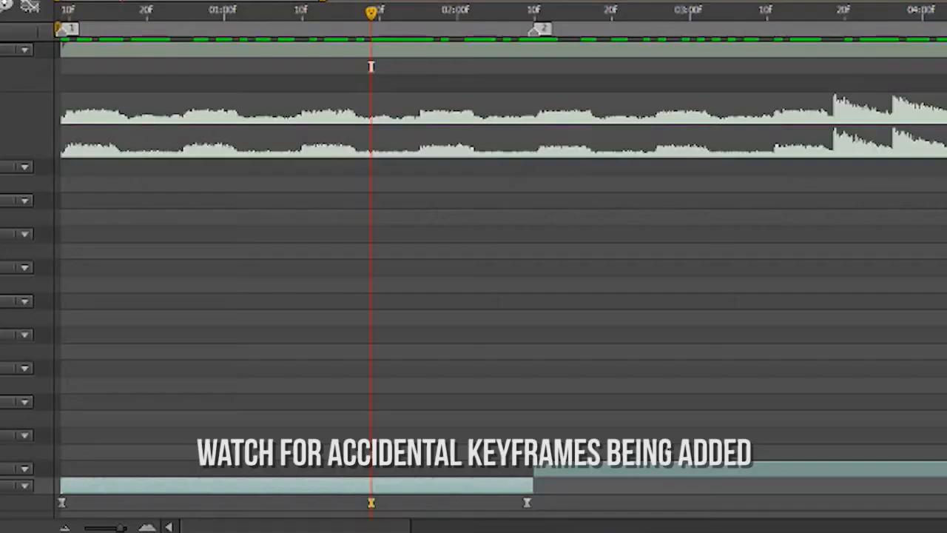
left_click(445, 197)
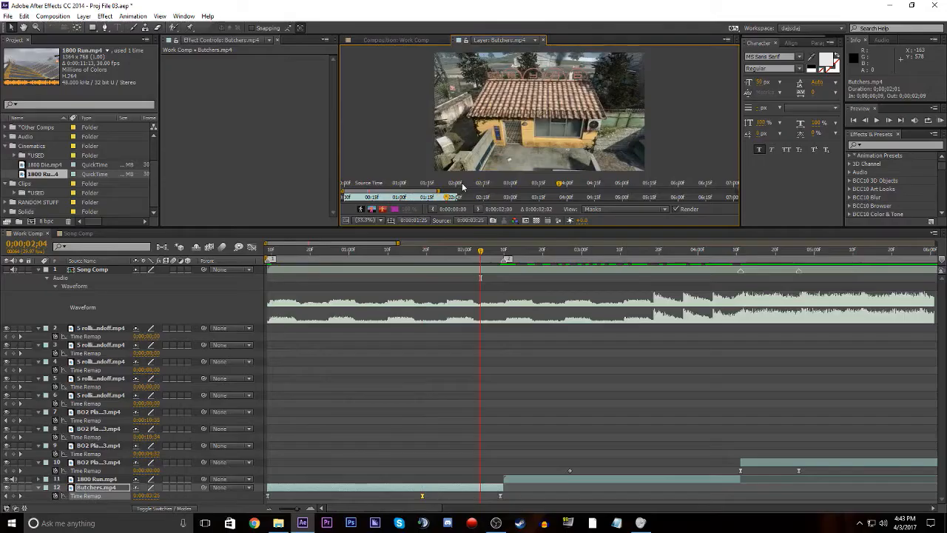
key("ctrl+z")
key("ctrl+z")
left_click(571, 197)
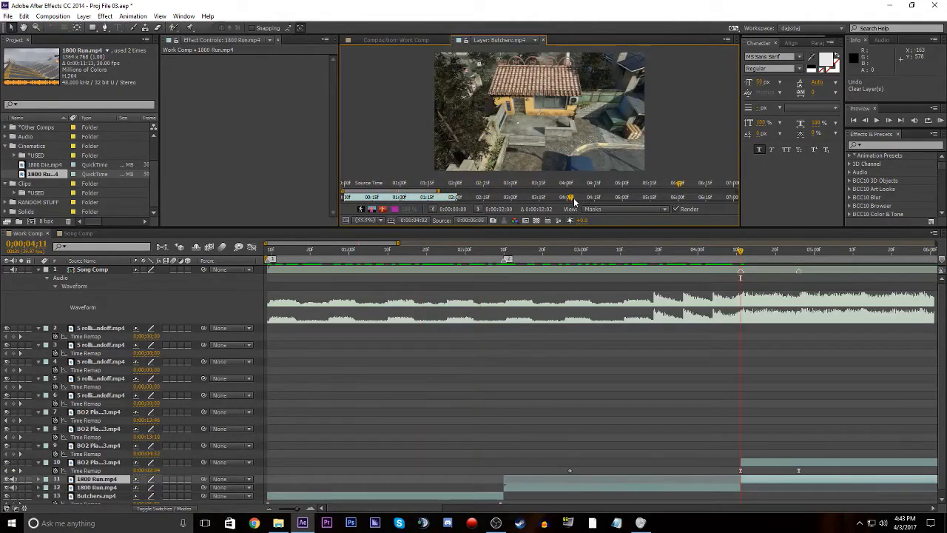
key("ctrl+z")
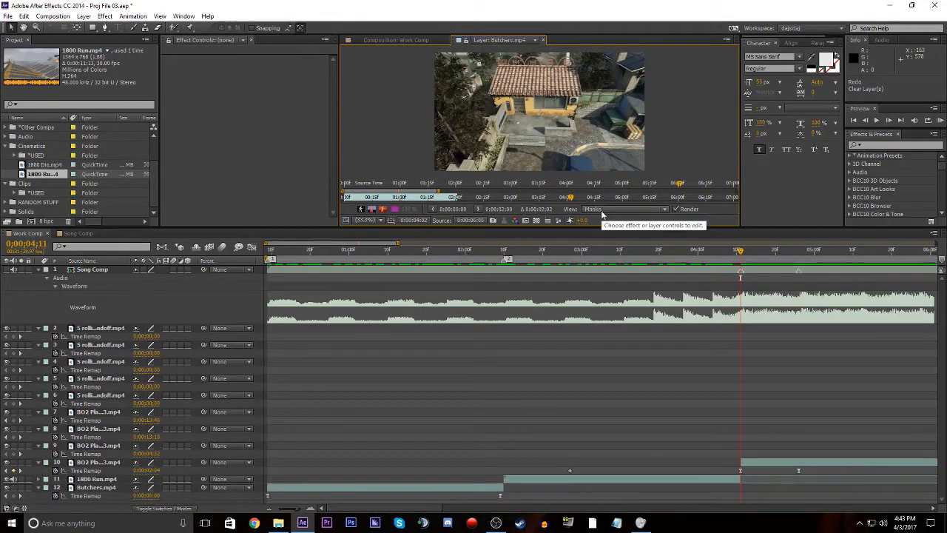
key("ctrl+z")
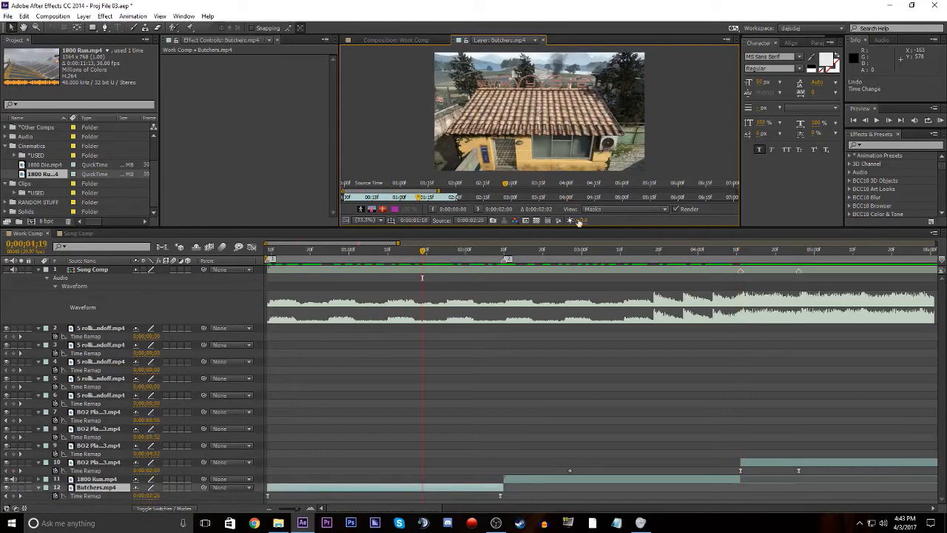
Step: Try remapping Butchers.mp4 at 0;00;01;23 to source time about 0;00;06;18, delete the extra keyframe, and close the layer view
mouse_move(419, 198)
left_mouse_down()
mouse_move(434, 200)
mouse_move(367, 211)
mouse_move(461, 199)
mouse_move(426, 205)
left_mouse_up()
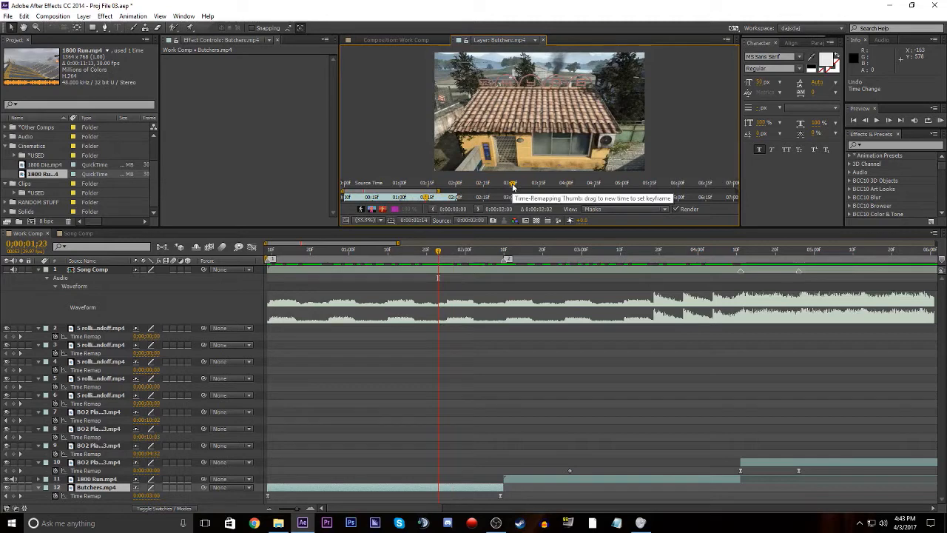
mouse_move(516, 182)
left_mouse_down()
mouse_move(323, 192)
mouse_move(837, 191)
mouse_move(341, 207)
mouse_move(562, 227)
mouse_move(641, 249)
mouse_move(350, 252)
mouse_move(658, 256)
left_mouse_up()
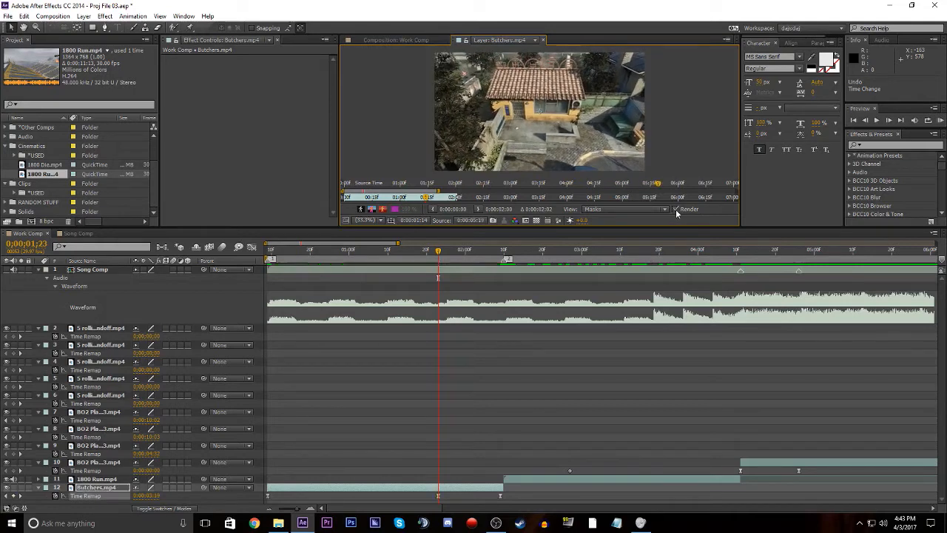
mouse_move(659, 186)
left_mouse_down()
mouse_move(457, 186)
mouse_move(716, 202)
left_mouse_up()
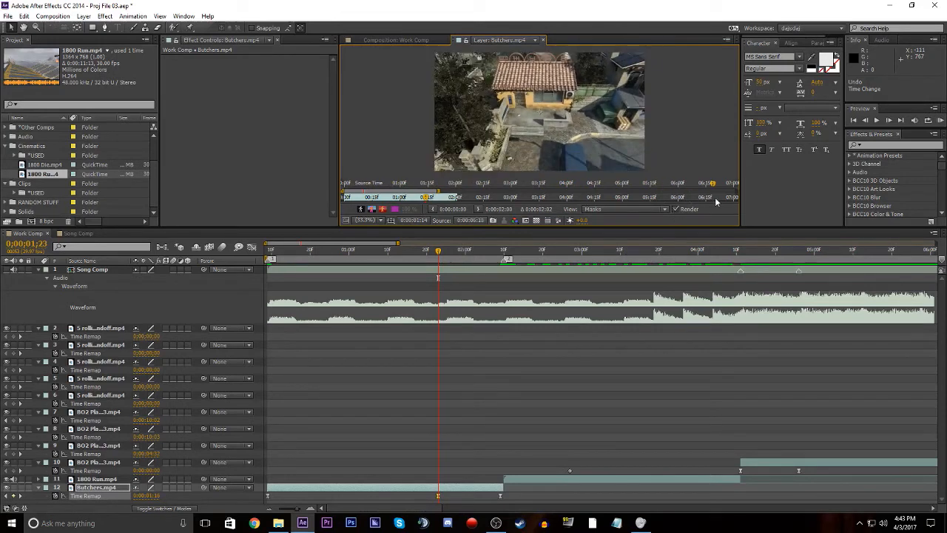
left_click(54, 178)
left_click(438, 496)
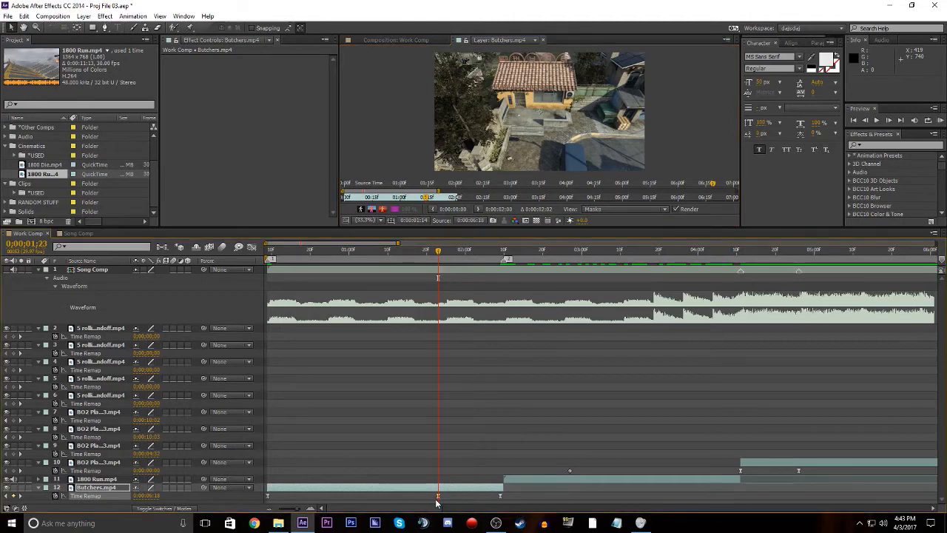
key("Delete")
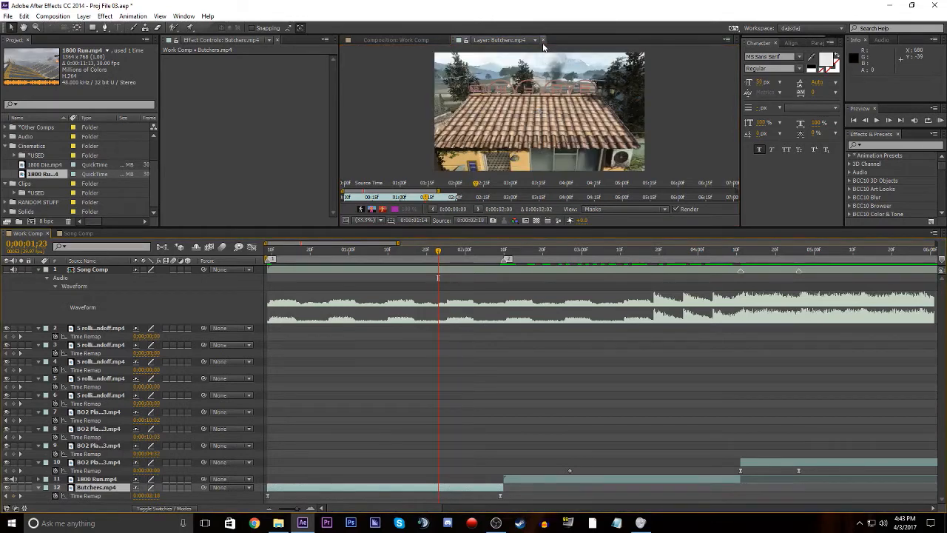
left_click(544, 40)
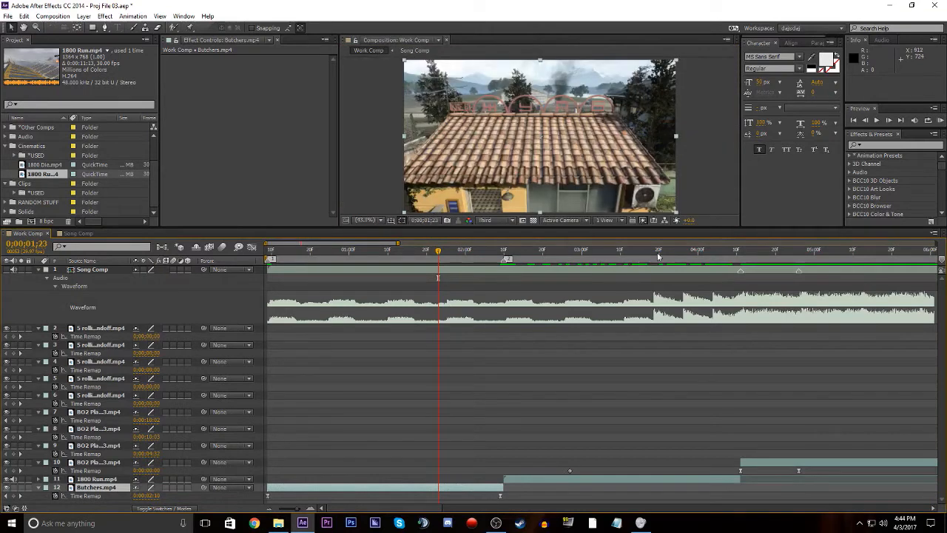
Step: Enable Time Remapping on 1800 Run.mp4 and add a keyframe at 0;00;03;27, where the soldier is fully in view
left_click_drag(658, 250, 689, 269)
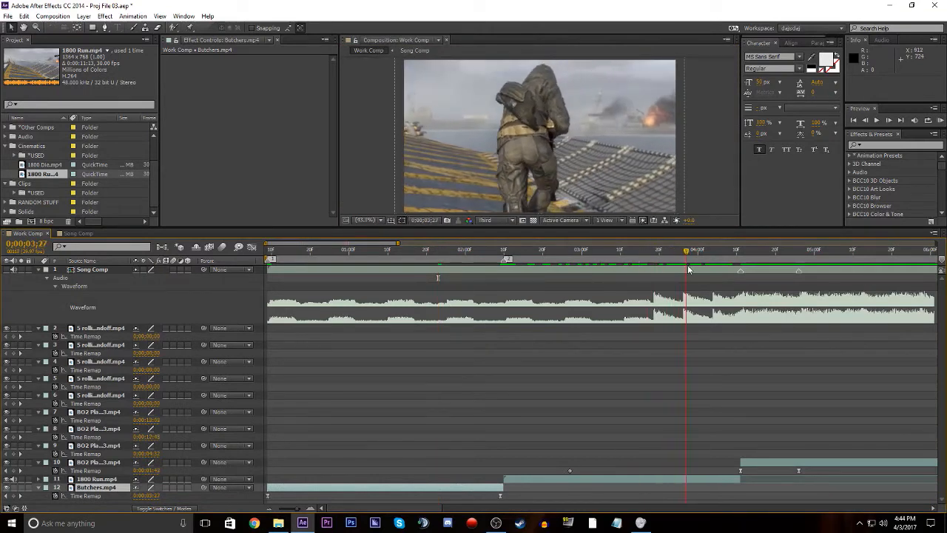
left_click(710, 481)
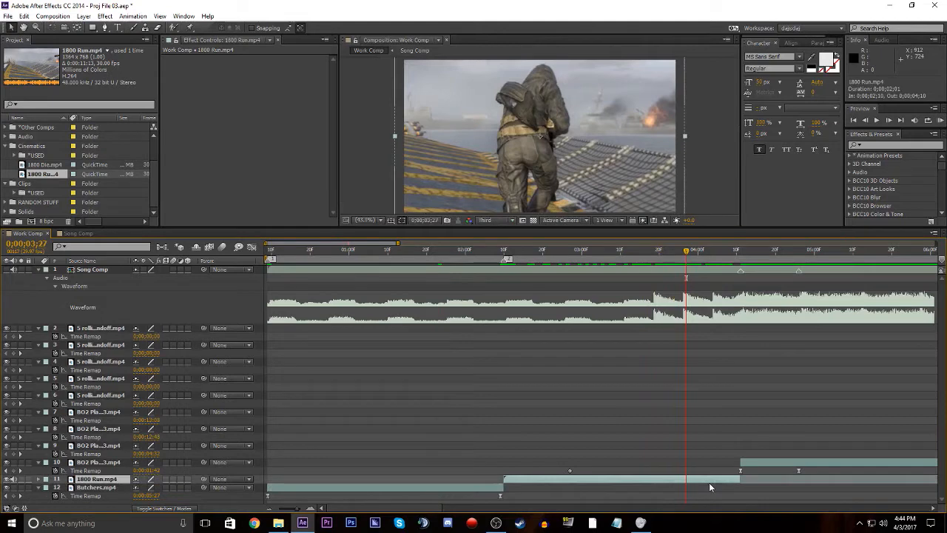
key("ctrl+alt+t")
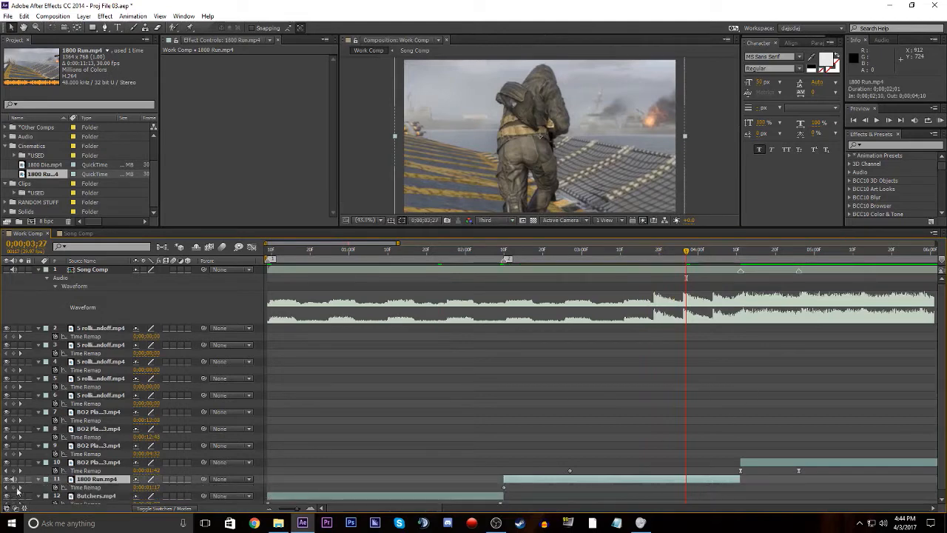
left_click(14, 487)
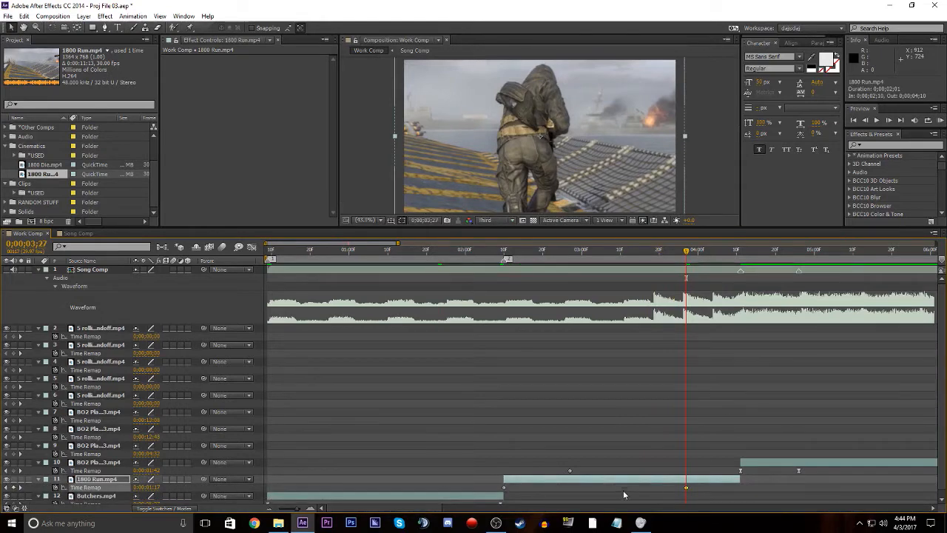
Step: Move the new Time Remap keyframe to the start of 1800 Run.mp4 at 0;00;02;10, replacing the original first keyframe
key("i")
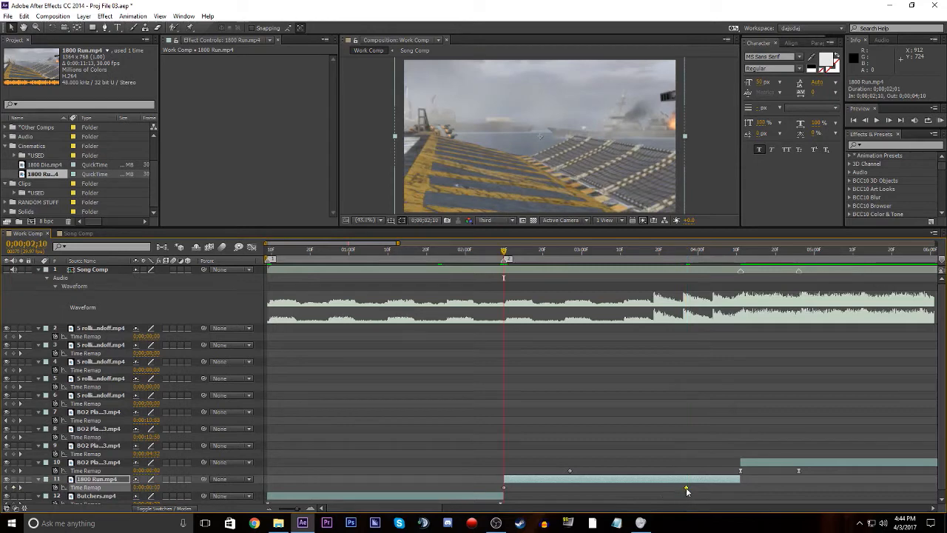
left_click(686, 488)
left_click_drag(593, 488, 506, 488)
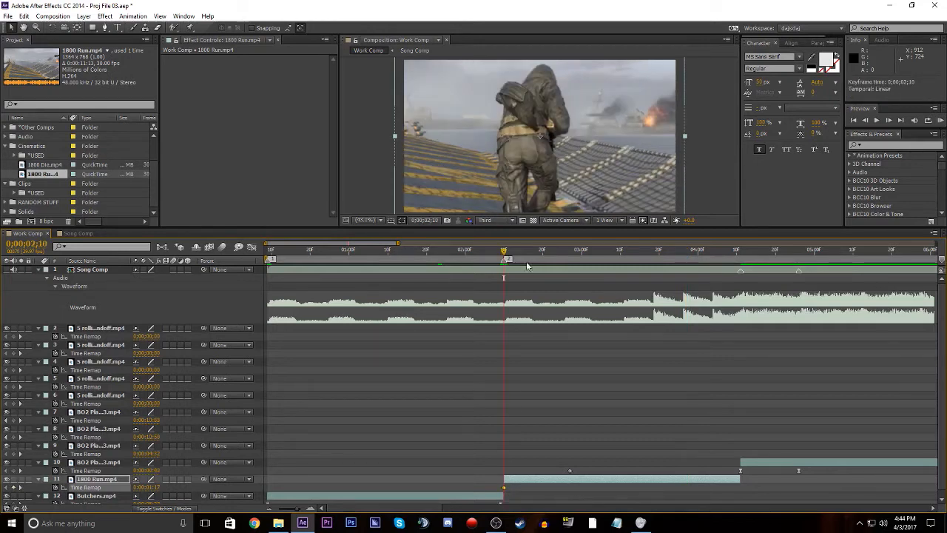
Step: Undo the last keyframe movement on 1800 Run.mp4 and move its second Time Remap keyframe back to 0;00;02;10
left_click_drag(504, 253, 504, 297)
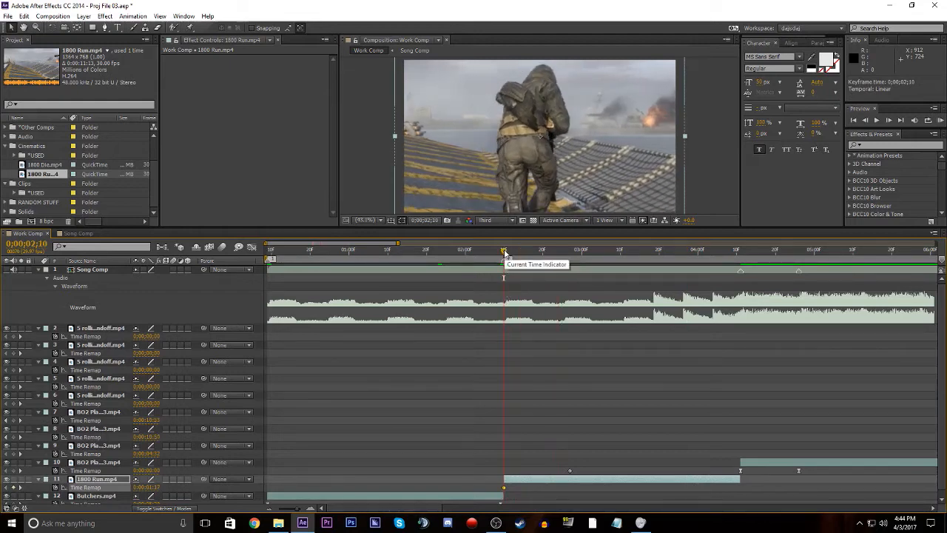
key("ctrl+z")
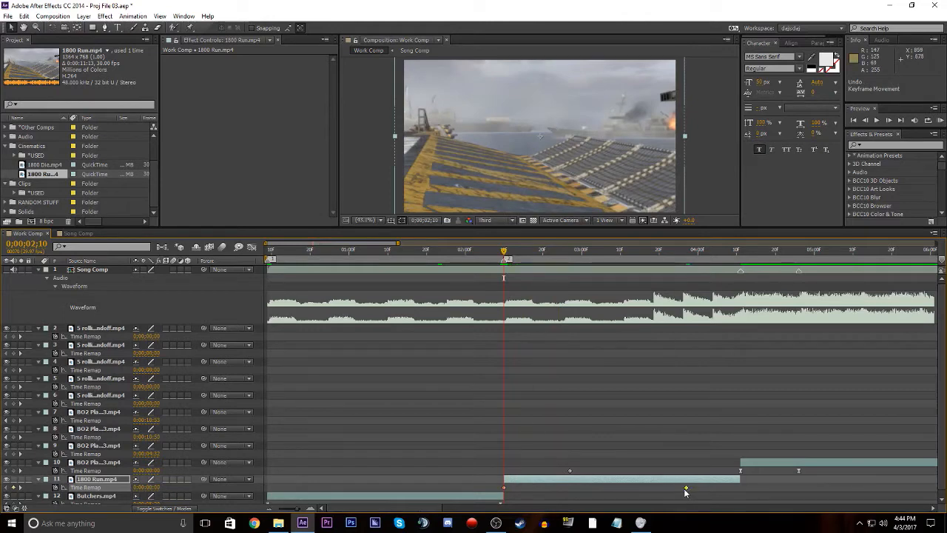
left_click_drag(683, 489, 504, 488)
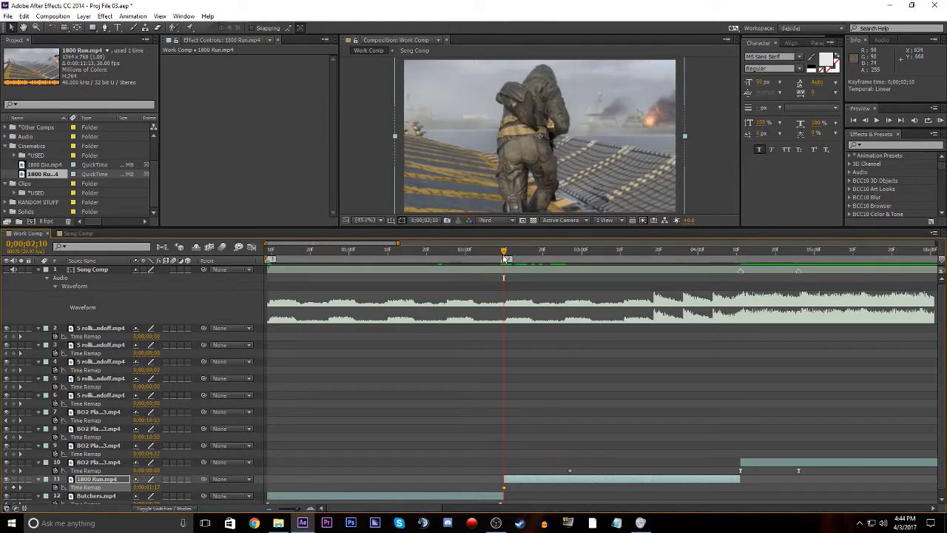
Step: Add a Time Remap keyframe with source time 0;00;04;27 to 1800 Run.mp4 at 0;00;04;10, near the layer's end
left_click_drag(504, 253, 738, 315)
left_click_drag(147, 487, 185, 497)
left_click(107, 487)
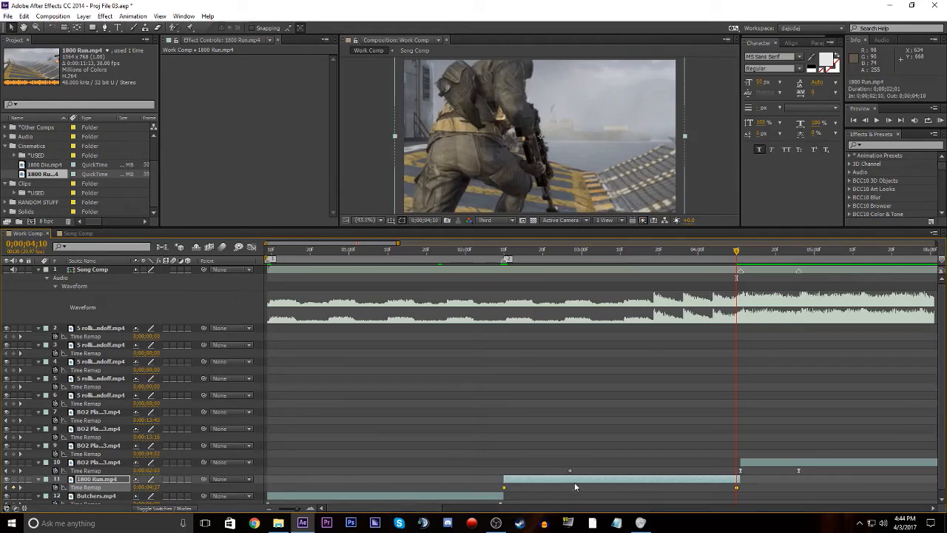
Step: Apply Easy Ease to both Time Remap keyframes of 1800 Run.mp4
left_click_drag(768, 494, 365, 490)
key("F9")
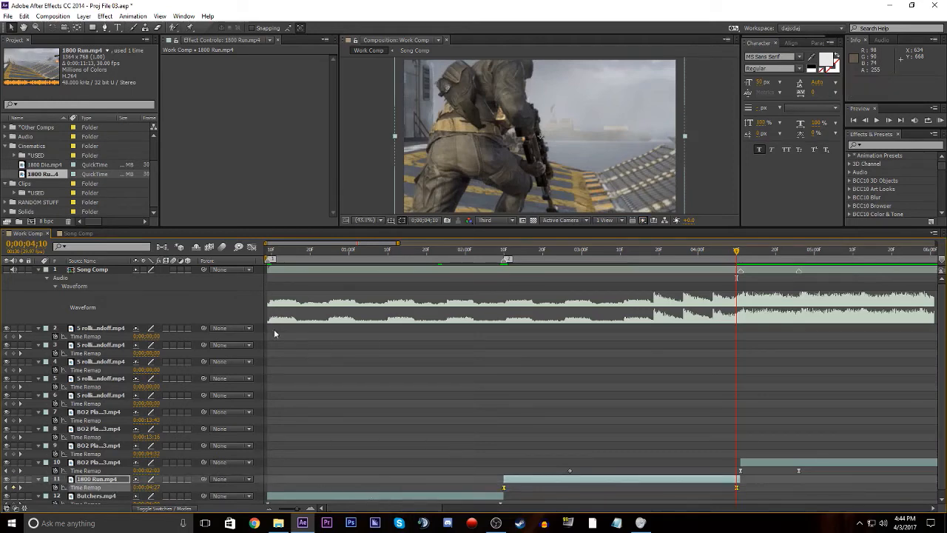
right_click(505, 487)
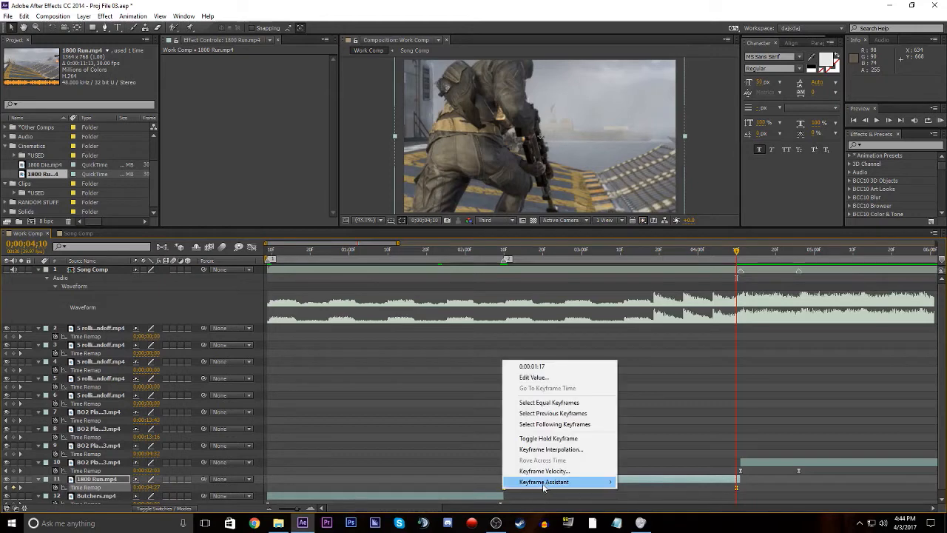
mouse_move(542, 483)
left_click(667, 419)
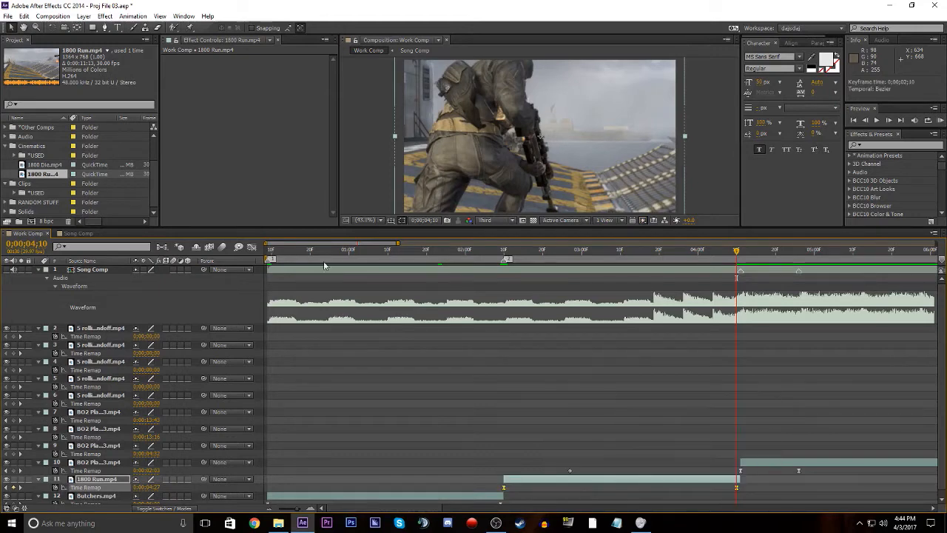
Step: In the Graph Editor, pull both Time Remap handles of 1800 Run.mp4 nearly vertical for a fast start, slow middle and fast end
left_click(252, 247)
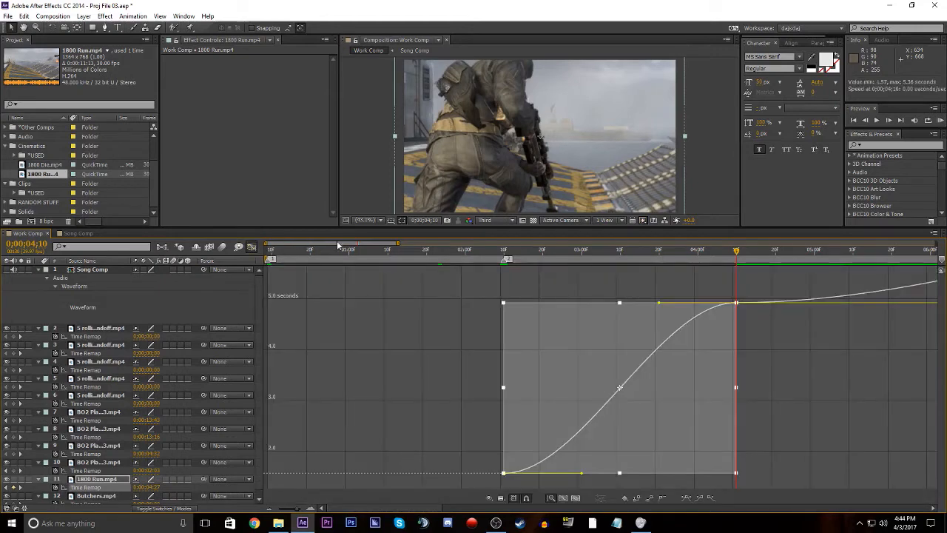
left_click_drag(339, 245, 358, 245)
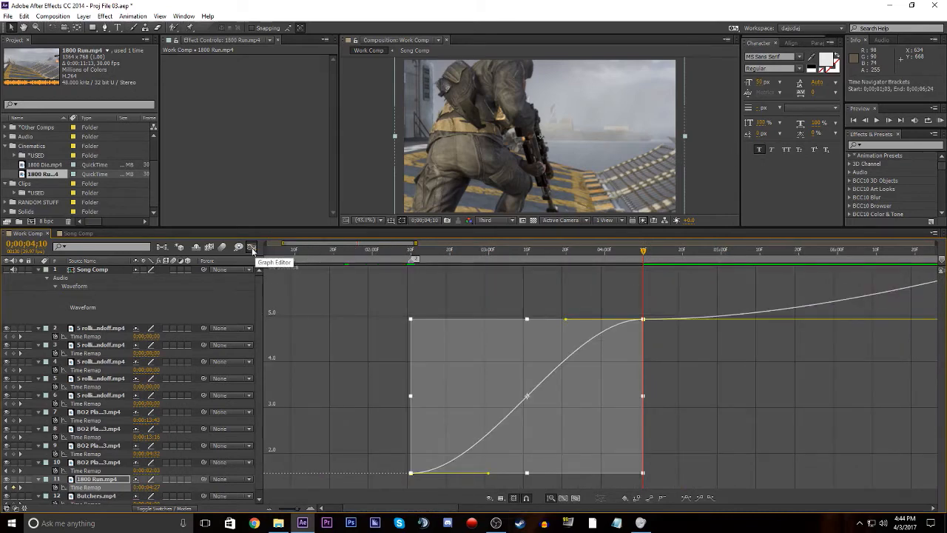
left_click(252, 247)
left_click(252, 247)
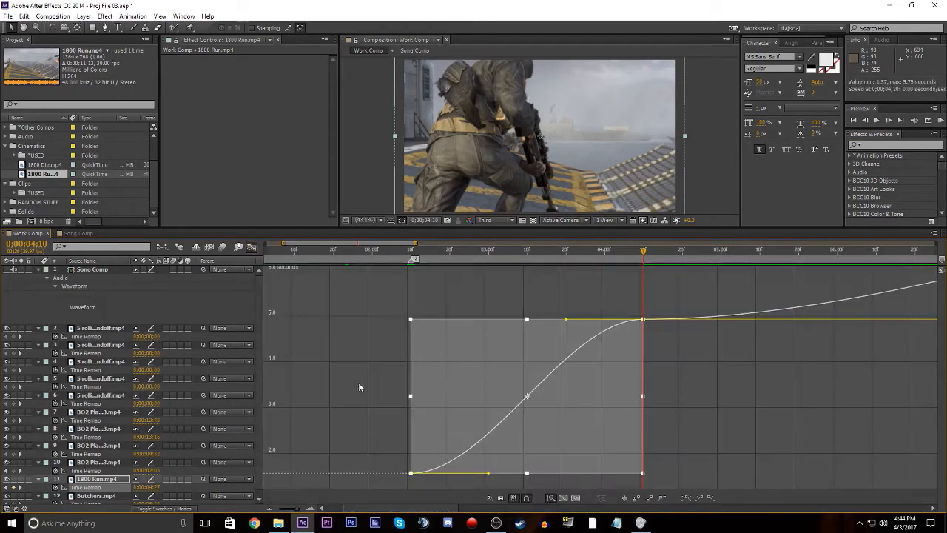
left_click_drag(349, 385, 418, 363)
left_click_drag(566, 322, 639, 450)
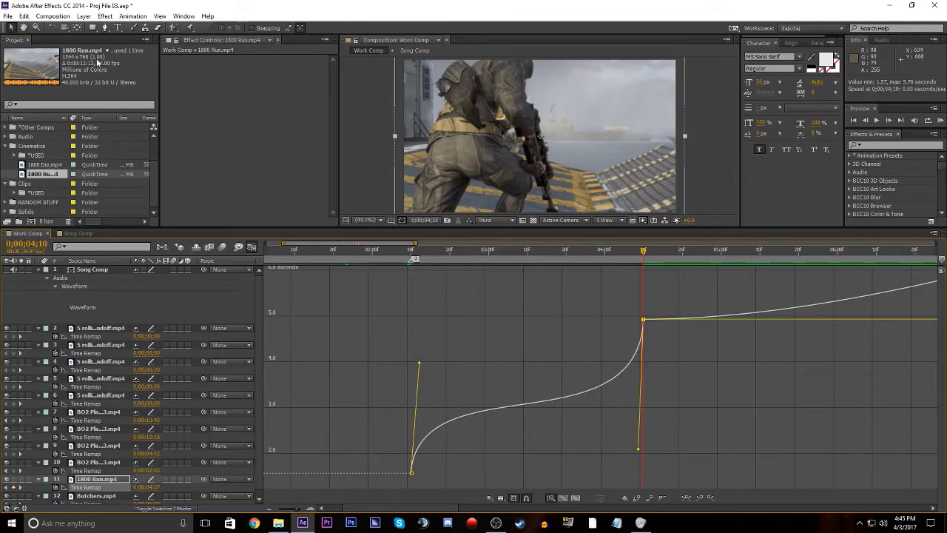
Step: Fine-tune the speed curve handles of 1800 Run.mp4, slightly shortening the last keyframe's incoming handle and undoing the final lengthening
left_click(420, 364)
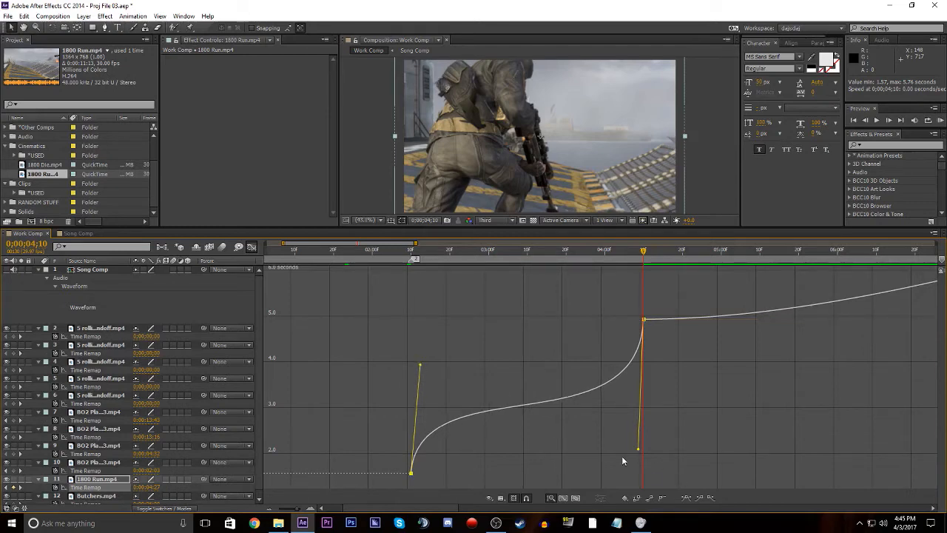
left_click_drag(638, 448, 640, 439)
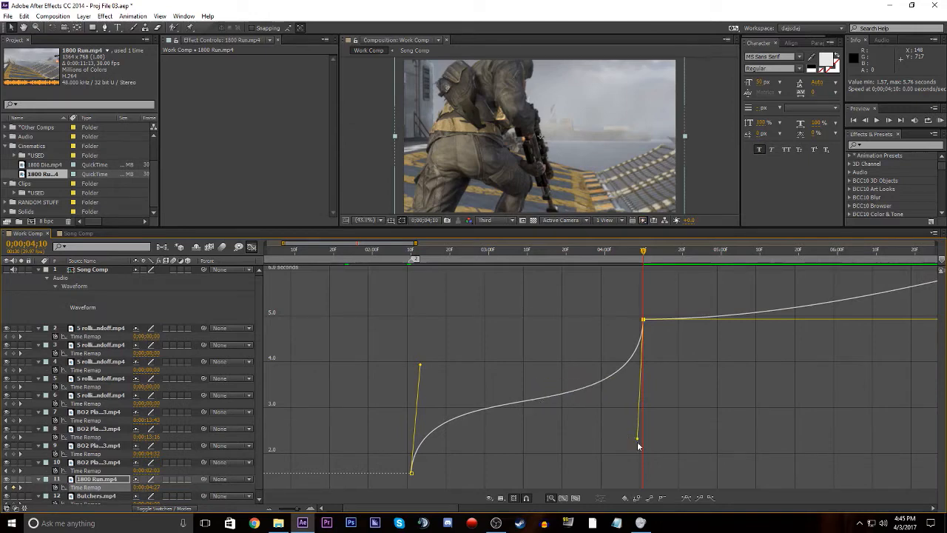
left_click_drag(638, 442, 636, 459)
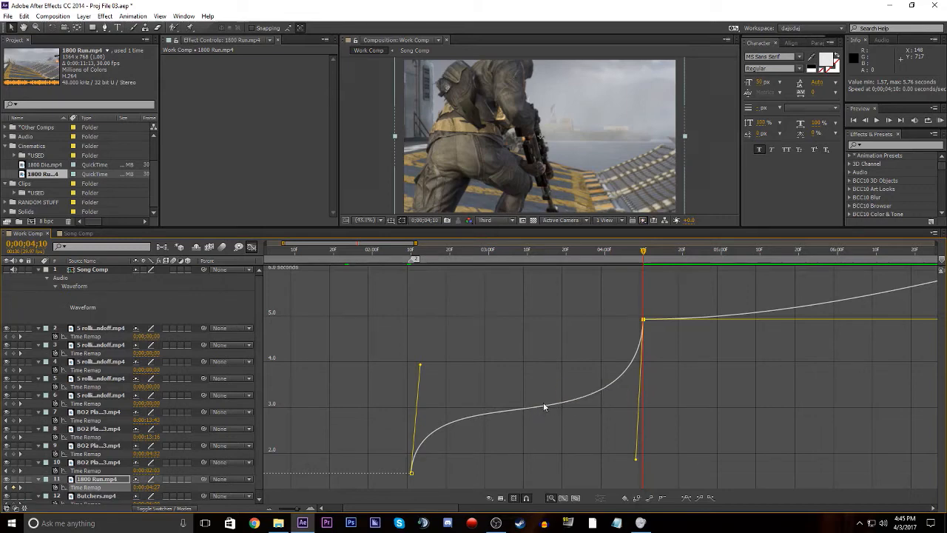
key("ctrl+z")
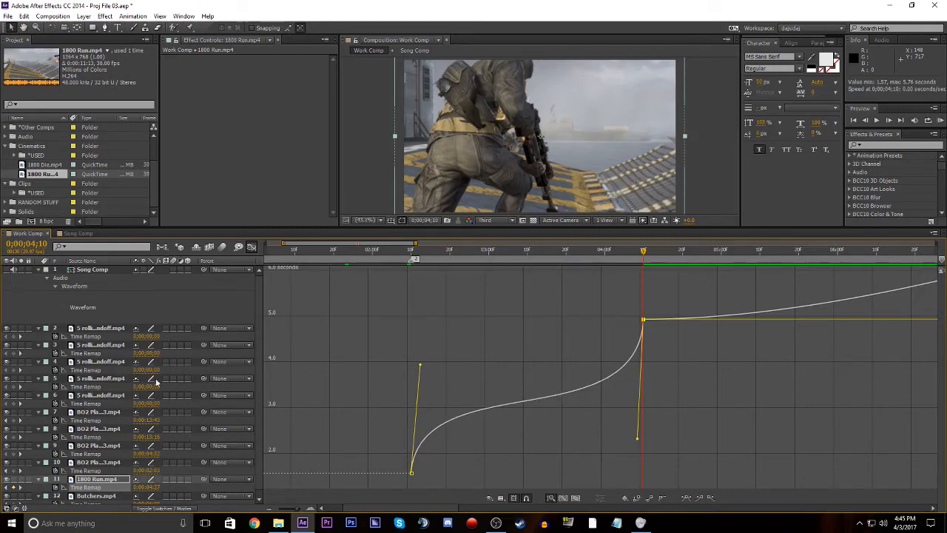
Step: Shorten the incoming handle of the last Time Remap keyframe of Butchers.mp4 in the Graph Editor to make its slow middle less flat
left_click_drag(258, 403, 259, 405)
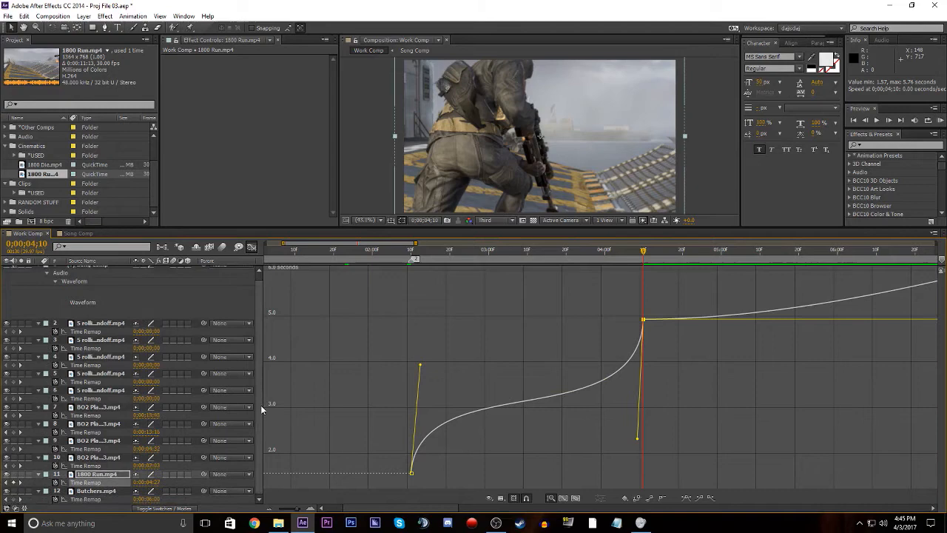
left_click(102, 491)
left_click(251, 246)
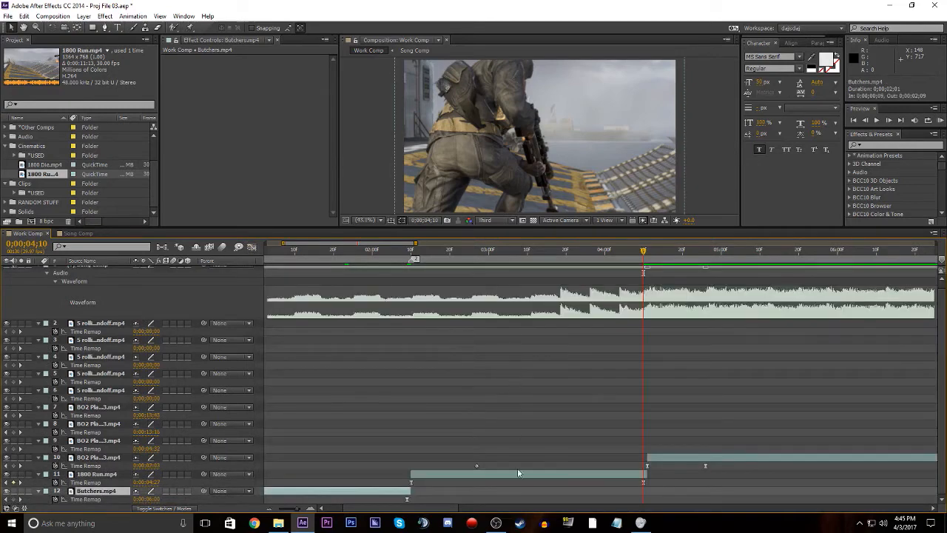
scroll(403, 474, "left", 3)
scroll(444, 489, "down", 1)
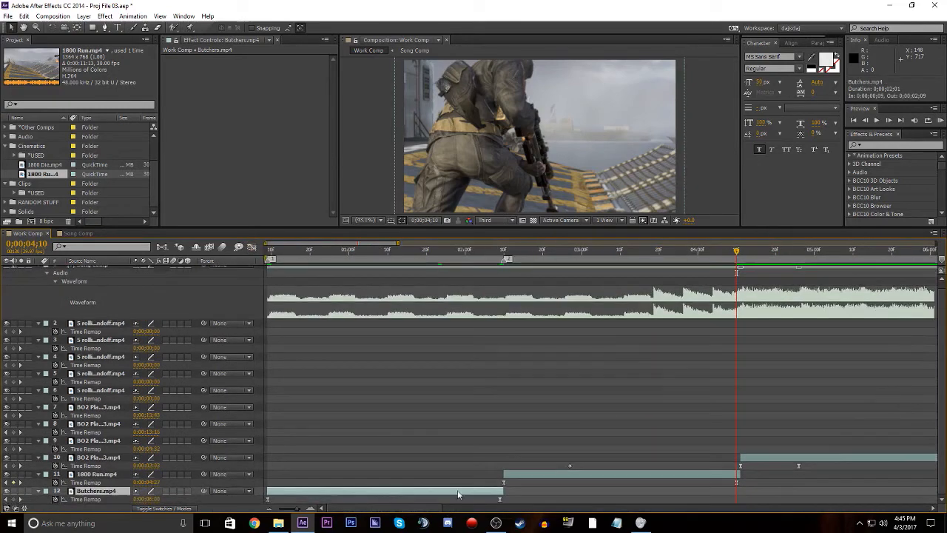
left_click(501, 501)
left_click(251, 247)
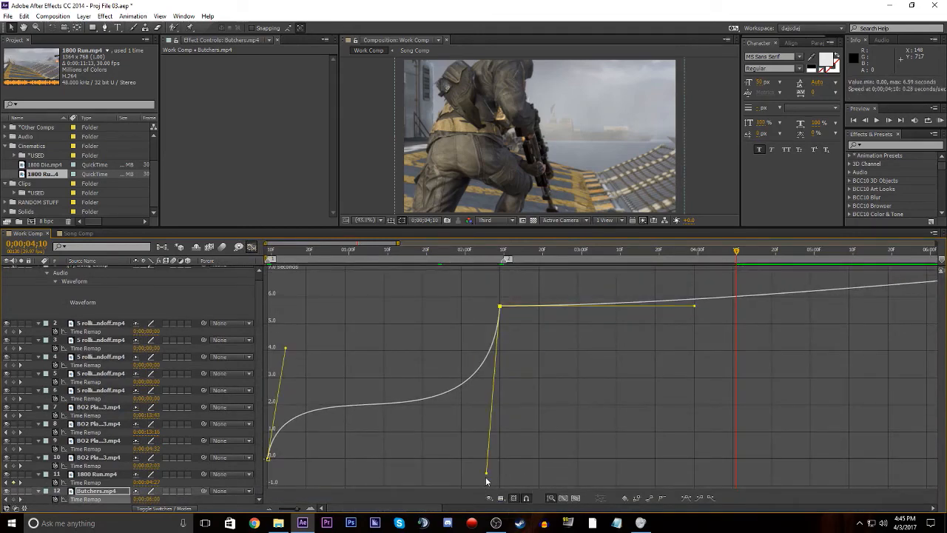
left_click_drag(491, 469, 491, 440)
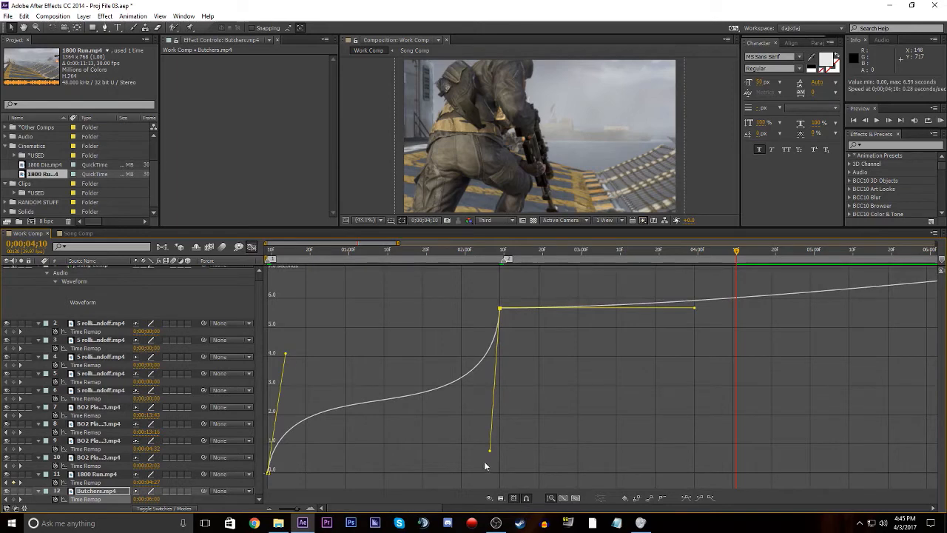
left_click_drag(490, 449, 489, 448)
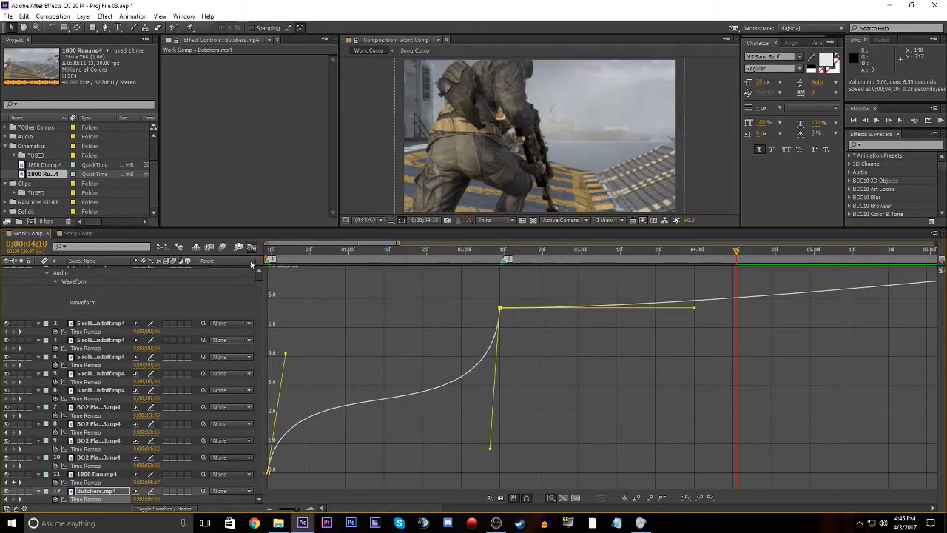
left_click(253, 247)
Step: Set the work area end to 0;00;04;11 and play a RAM preview of the two retimed cinematics
left_click_drag(296, 250, 739, 434)
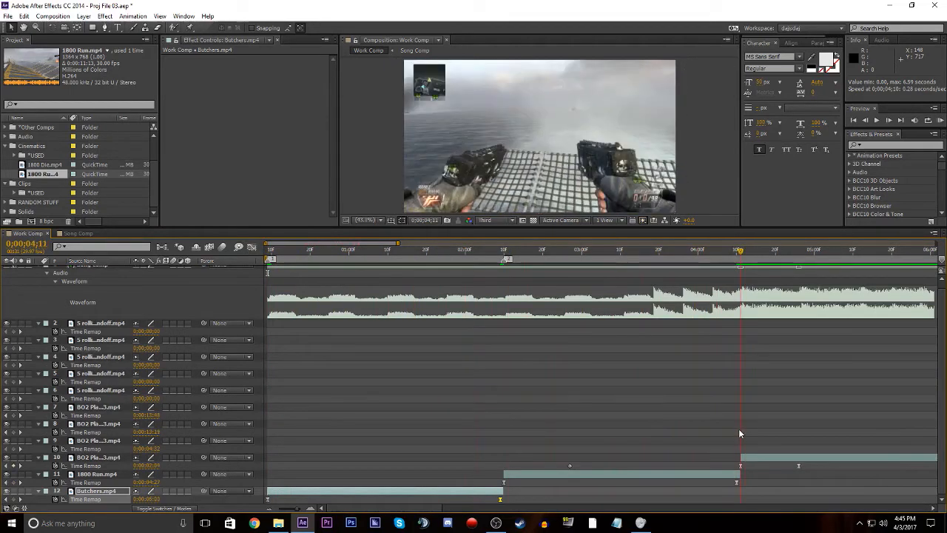
key("n")
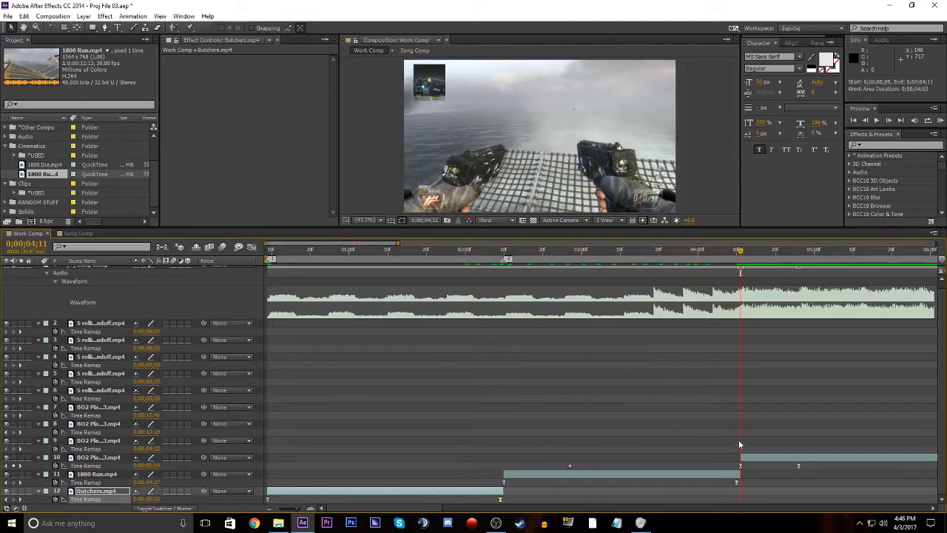
key("space")
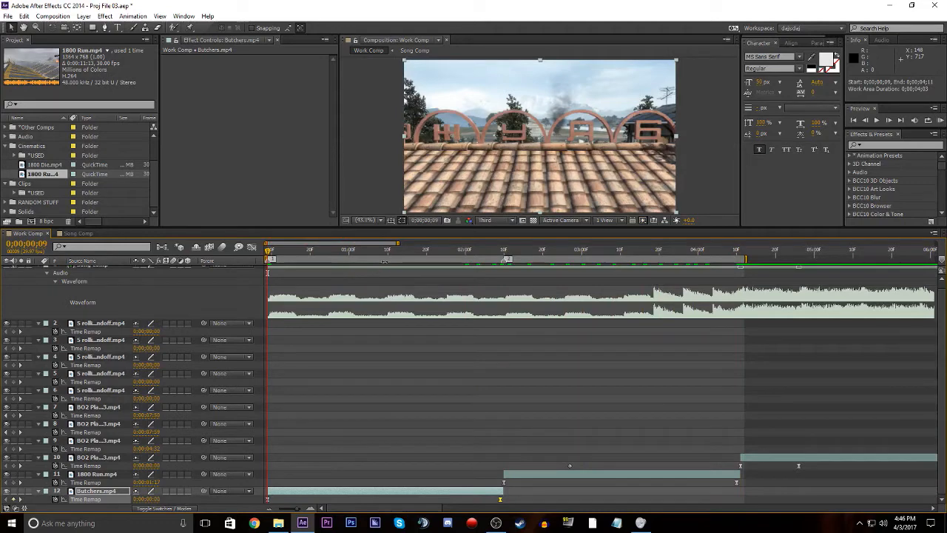
right_click(390, 260)
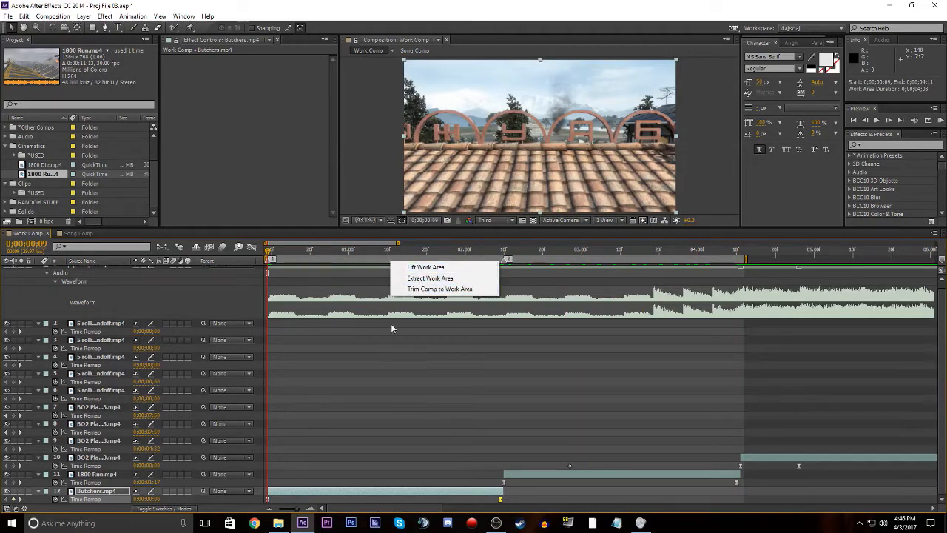
left_click(400, 358)
left_click(400, 358)
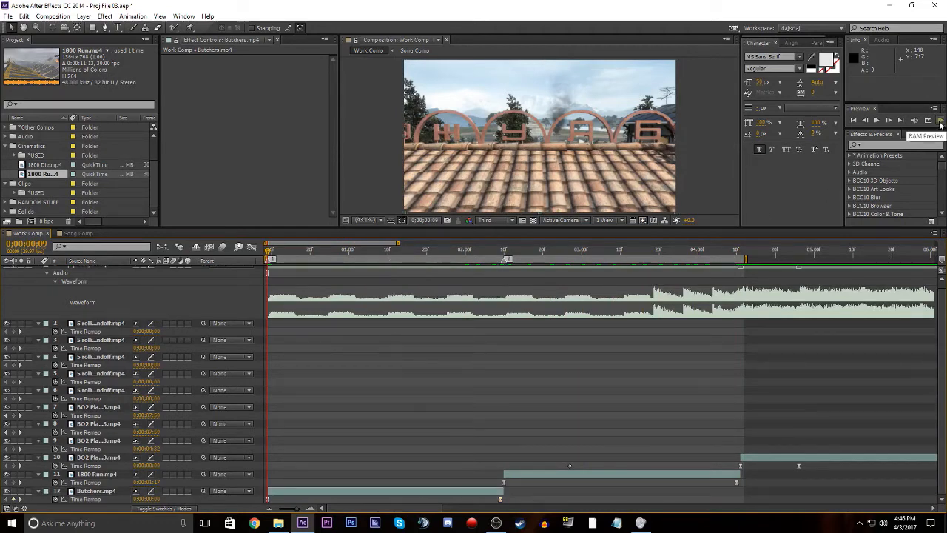
left_click(940, 122)
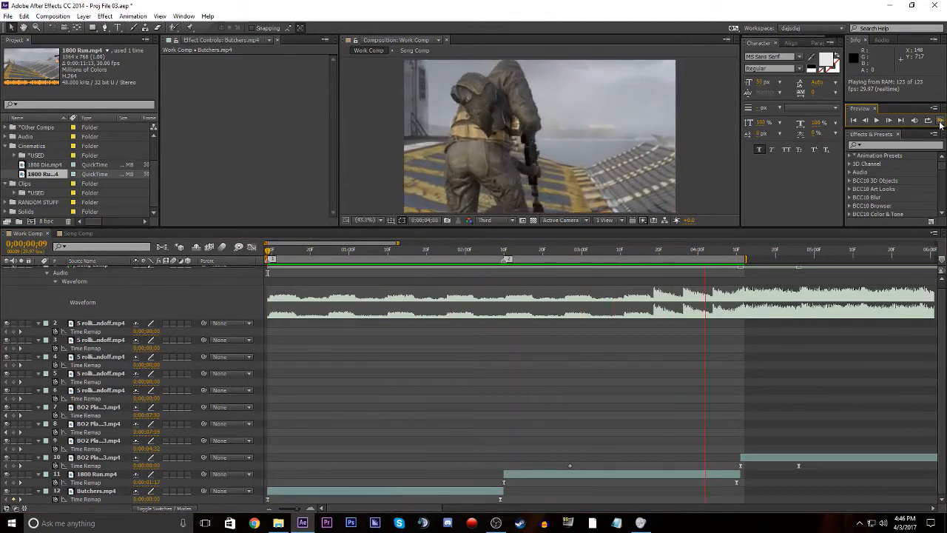
left_click(941, 122)
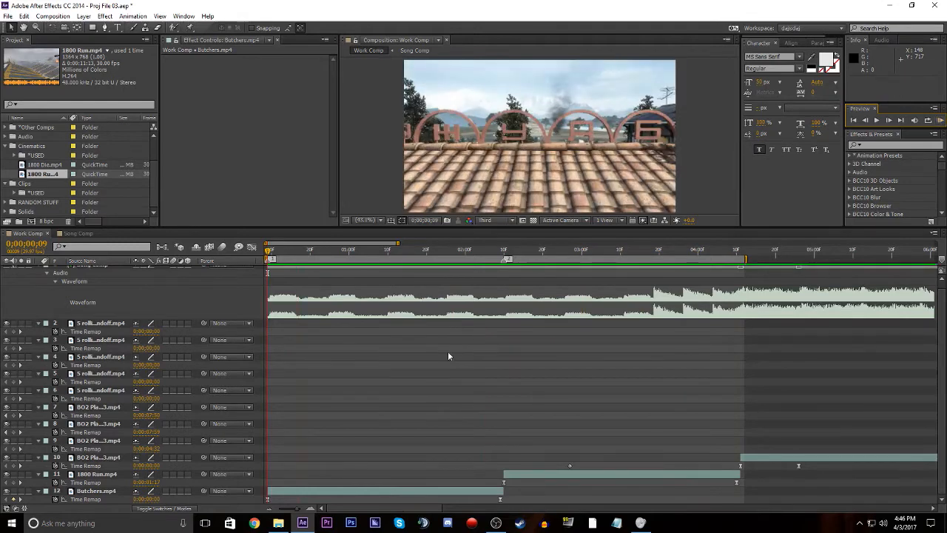
Step: Nudge the incoming handle of the last Butchers.mp4 Time Remap keyframe in the Graph Editor and return to the layer bars
left_click(501, 499)
left_click(252, 246)
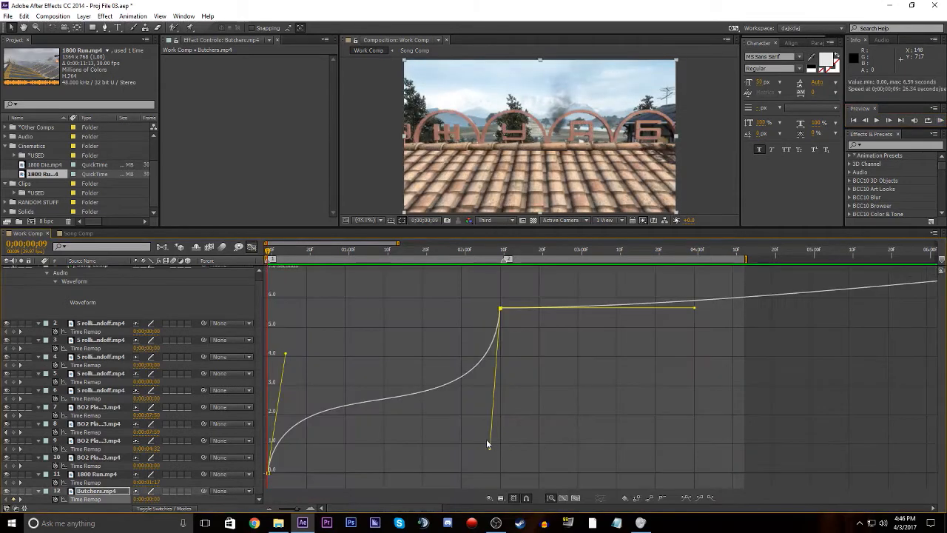
left_click_drag(491, 449, 490, 448)
left_click(252, 246)
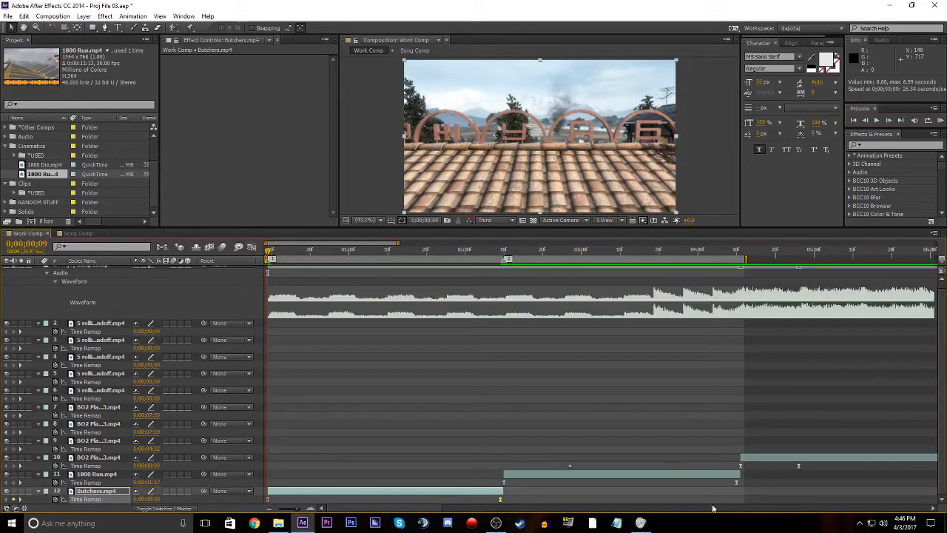
Step: Slightly shorten both Time Remap handles of 1800 Run.mp4 in the Graph Editor and tilt the last keyframe's handle a little outward
left_click(738, 482)
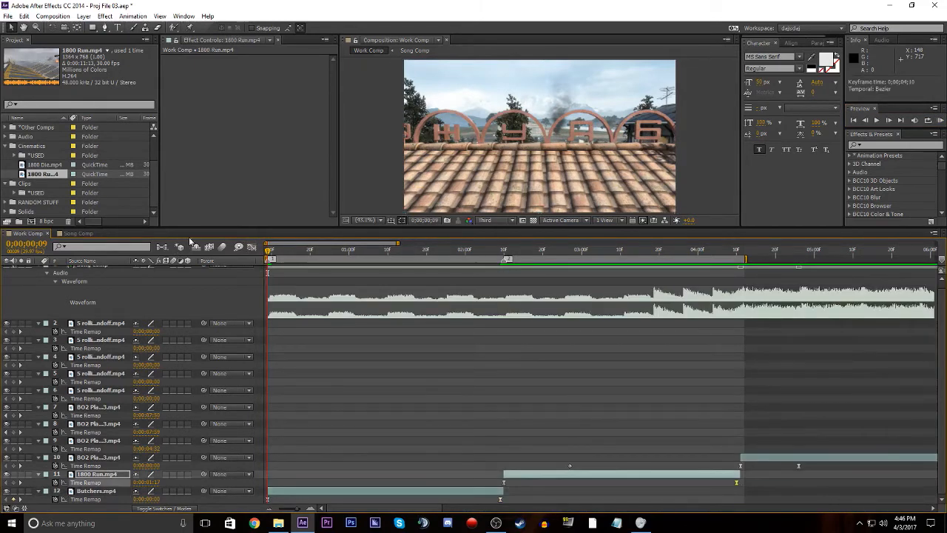
left_click(251, 246)
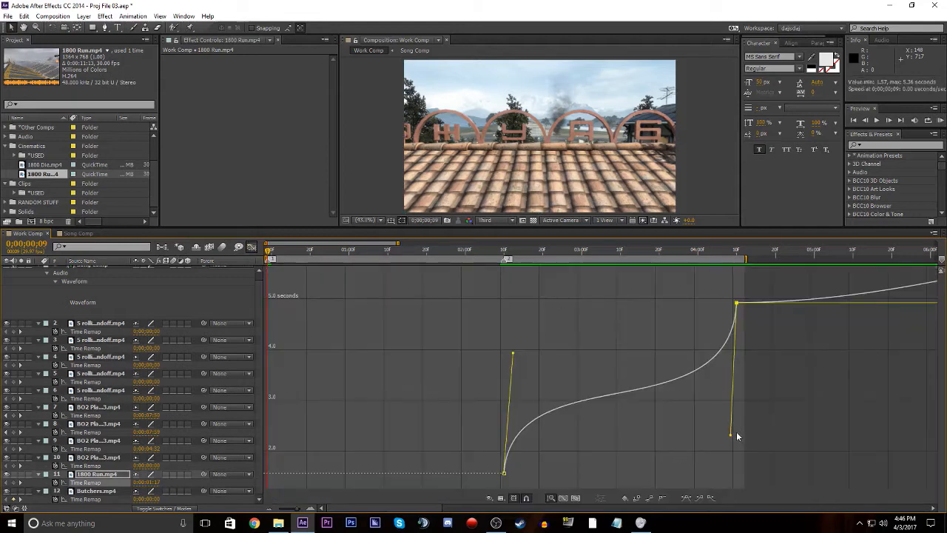
left_click_drag(732, 435, 733, 422)
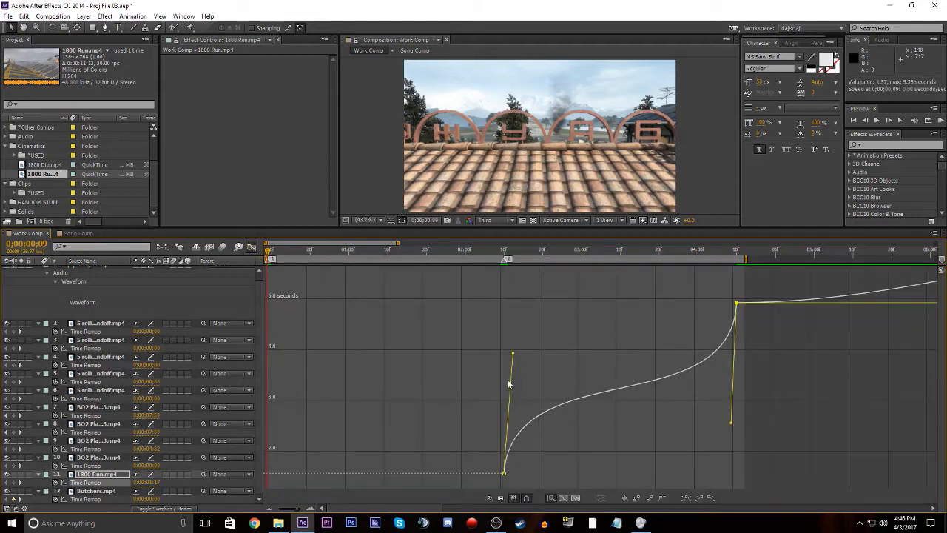
left_click_drag(513, 353, 512, 357)
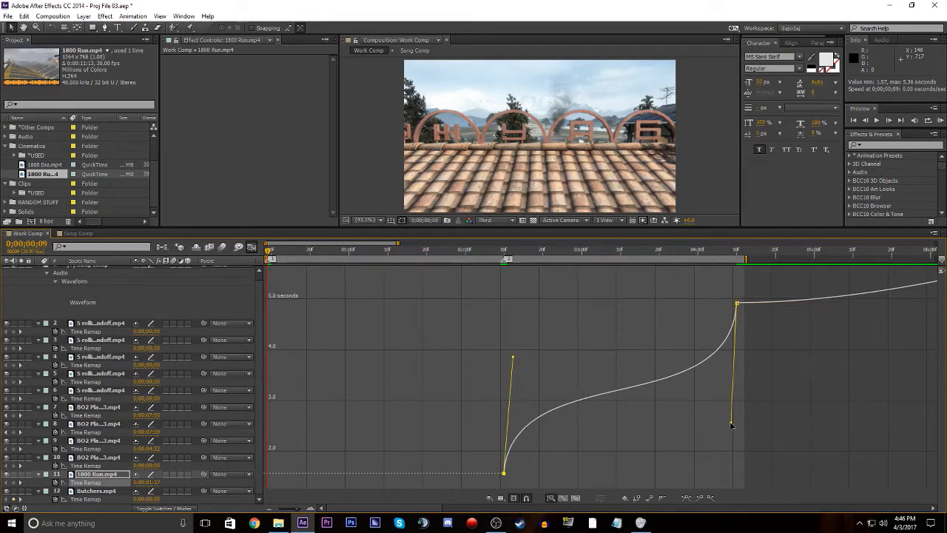
left_click_drag(730, 427, 729, 424)
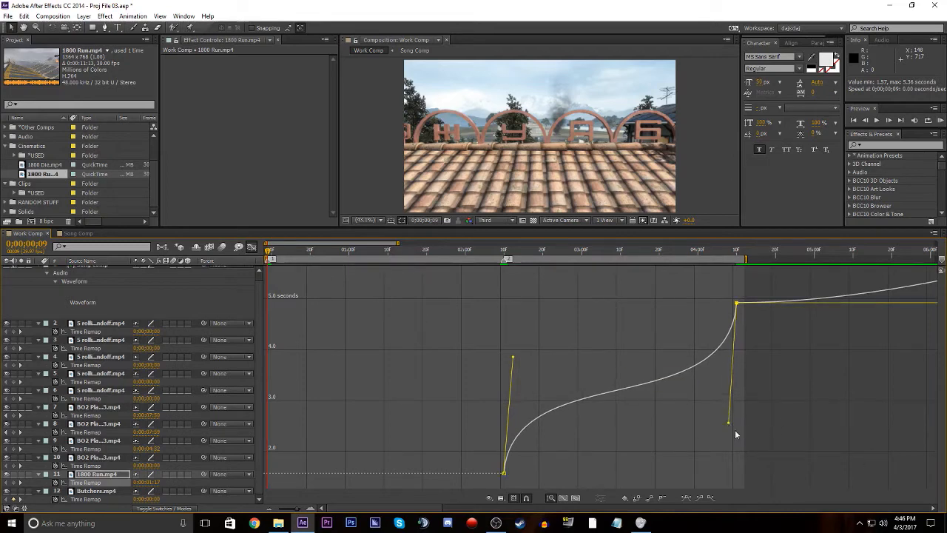
Step: Return to the layer bars and play a RAM preview of the retimed Butchers.mp4 and 1800 Run.mp4 section
left_click(252, 247)
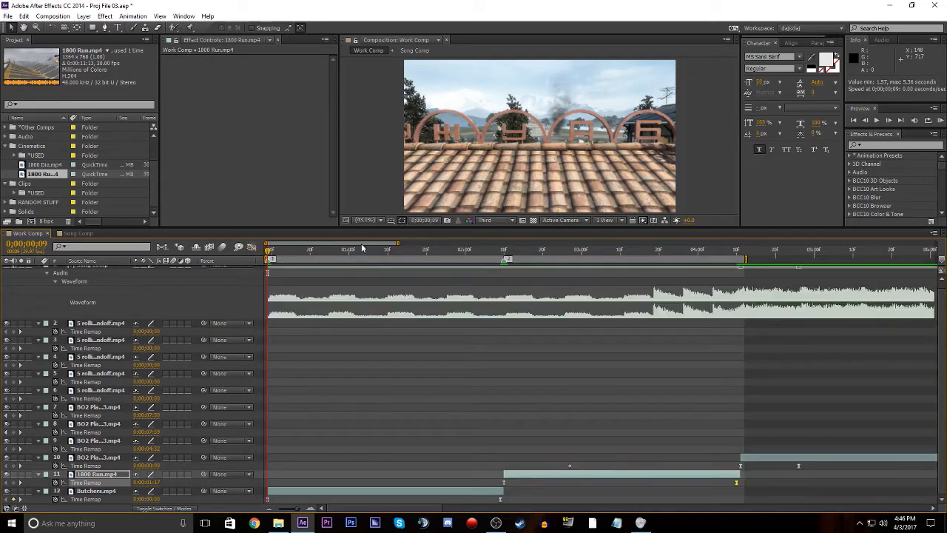
left_click(940, 120)
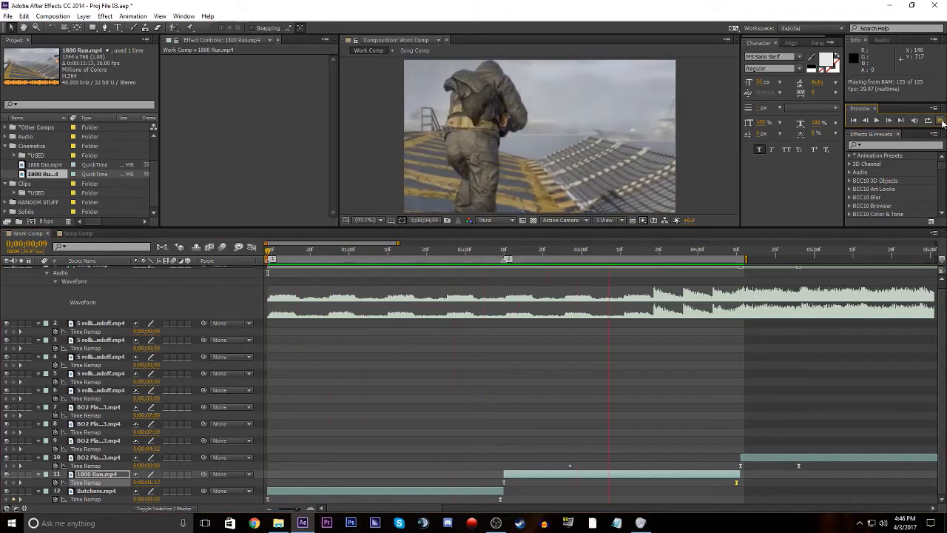
left_click(939, 120)
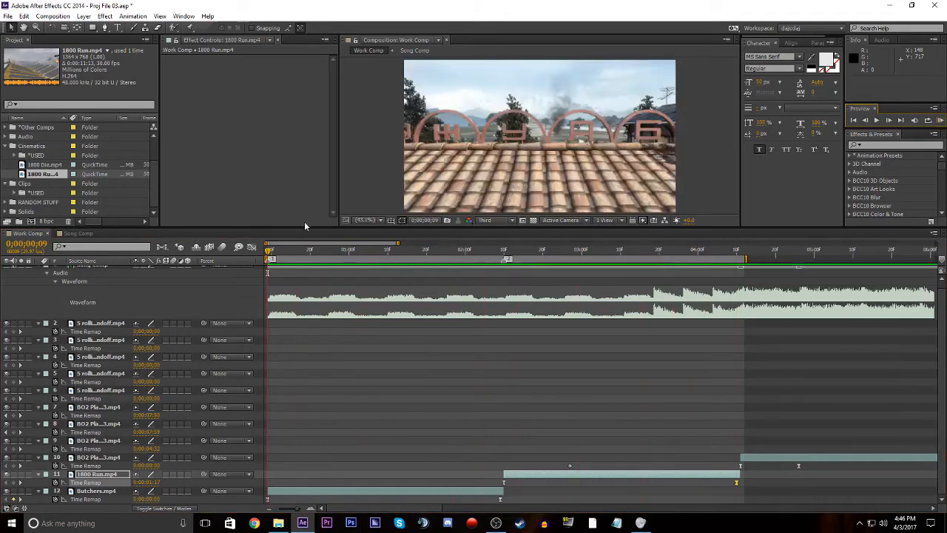
Step: Shorten both 1800 Run.mp4 Time Remap handles a little more in the Graph Editor and RAM-preview the new curve
left_click(251, 246)
left_click_drag(729, 424, 728, 419)
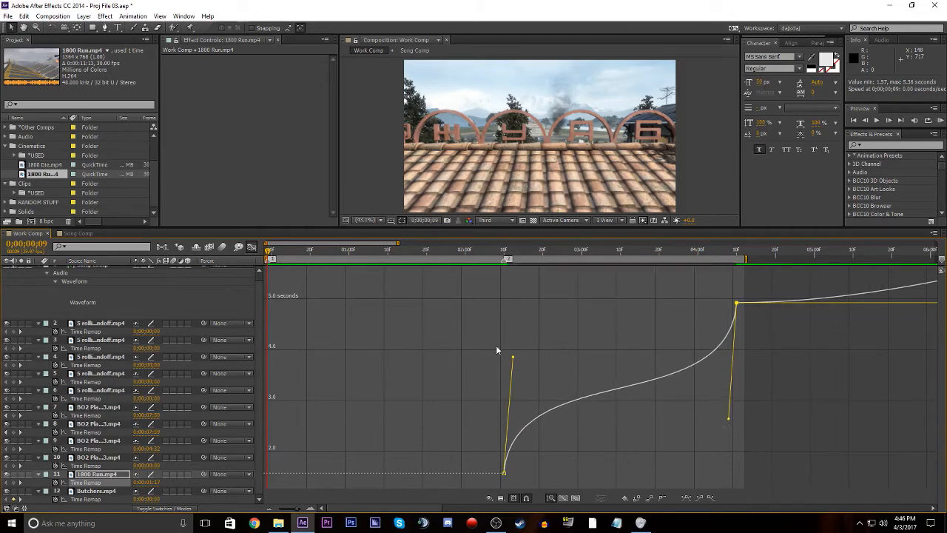
left_click_drag(512, 359, 513, 365)
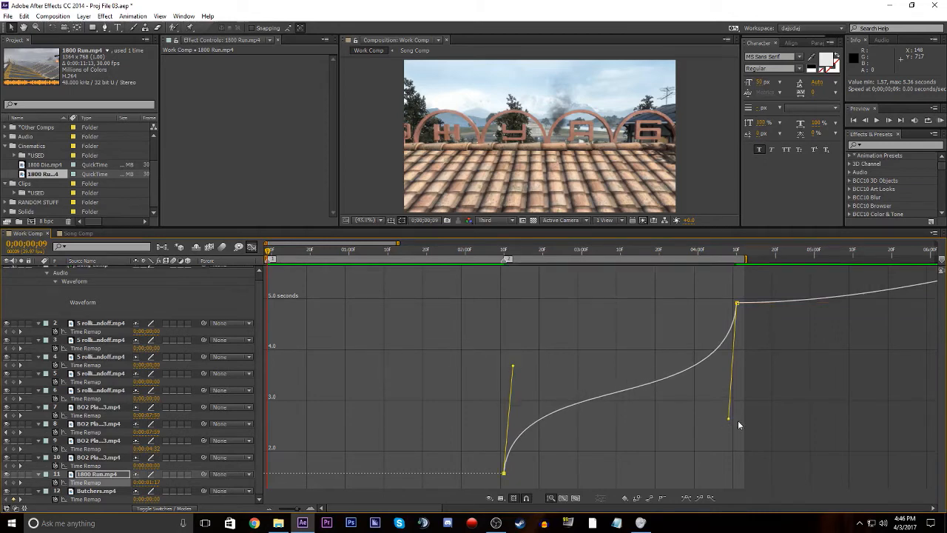
left_click(940, 120)
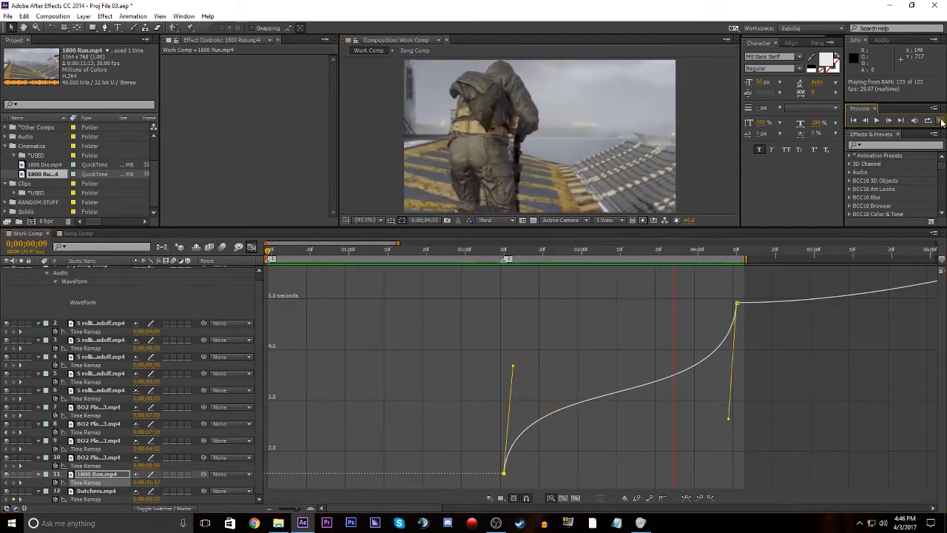
left_click(252, 247)
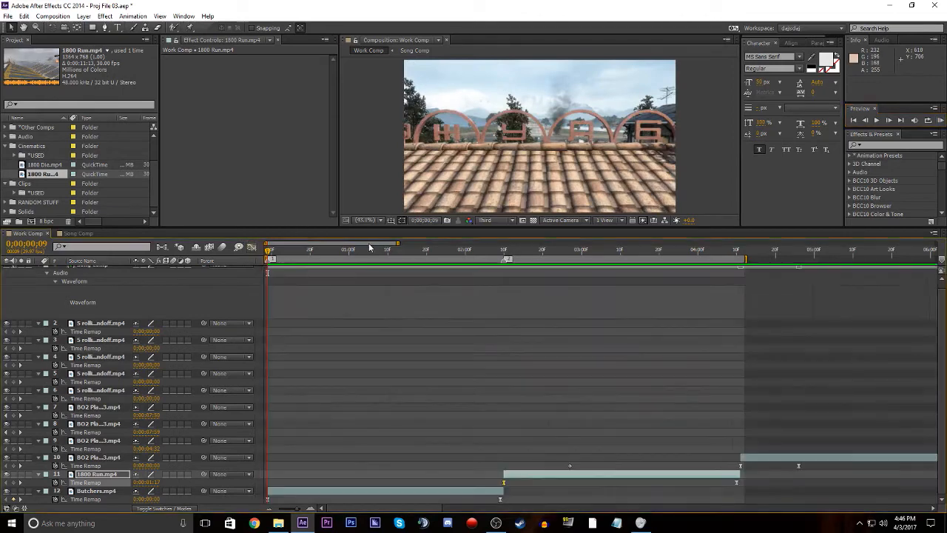
Step: Jump between composition markers 1, 2 and 3 to review the sections reserved for cinematics
key("-")
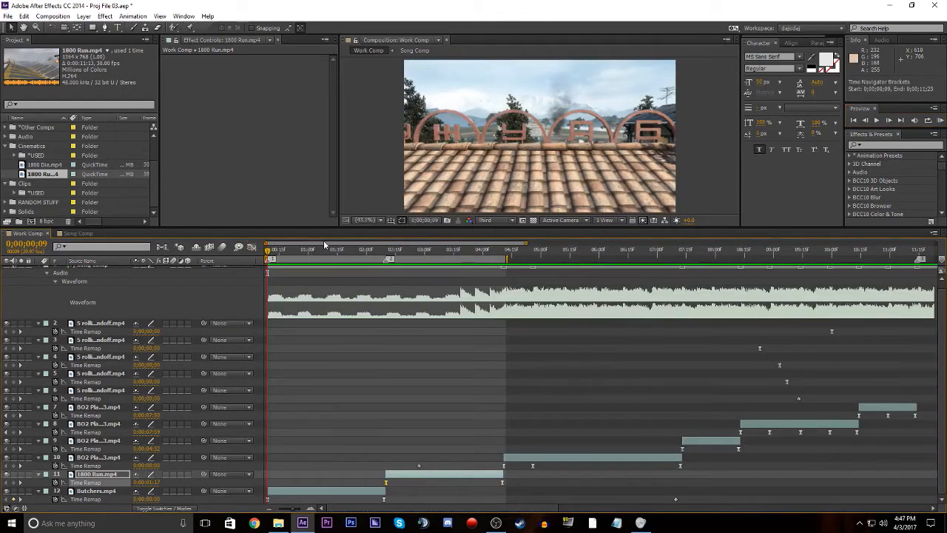
left_click_drag(363, 251, 756, 302)
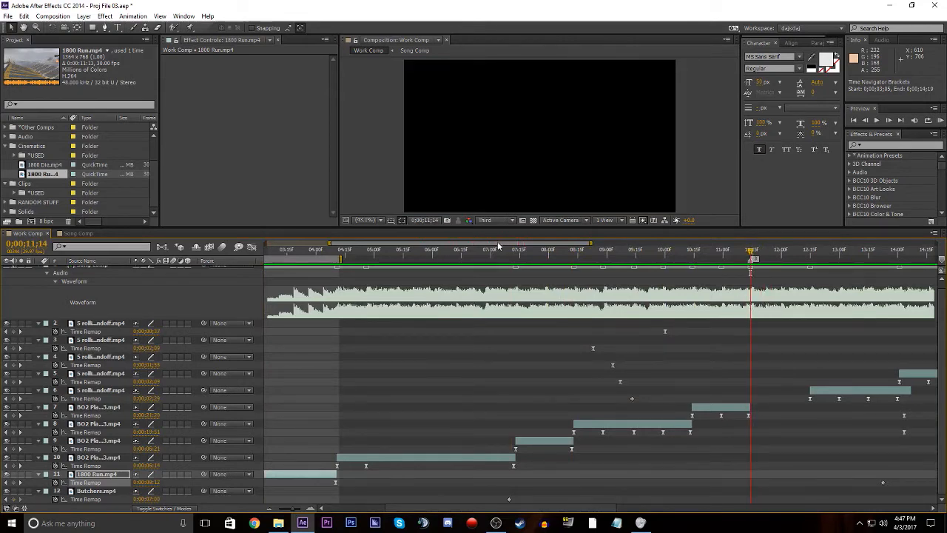
key("Home")
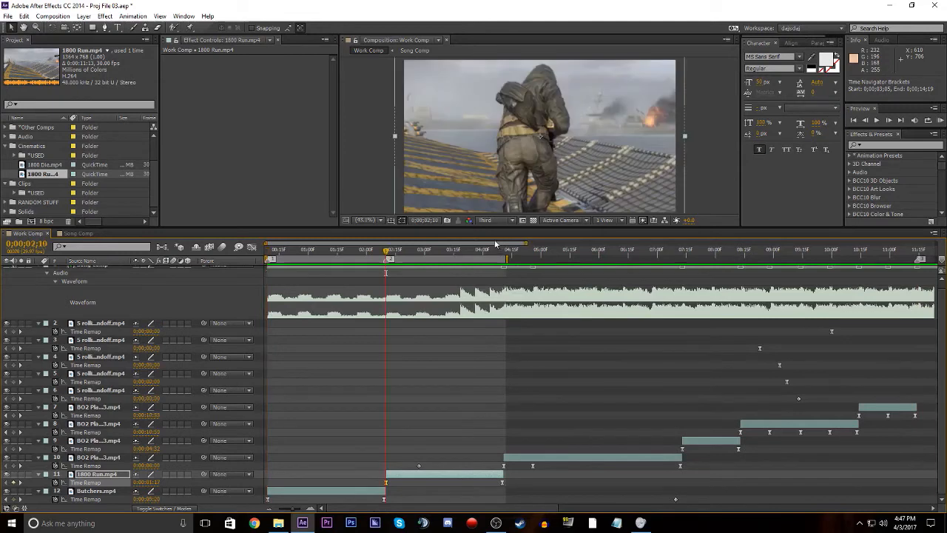
left_click(554, 269)
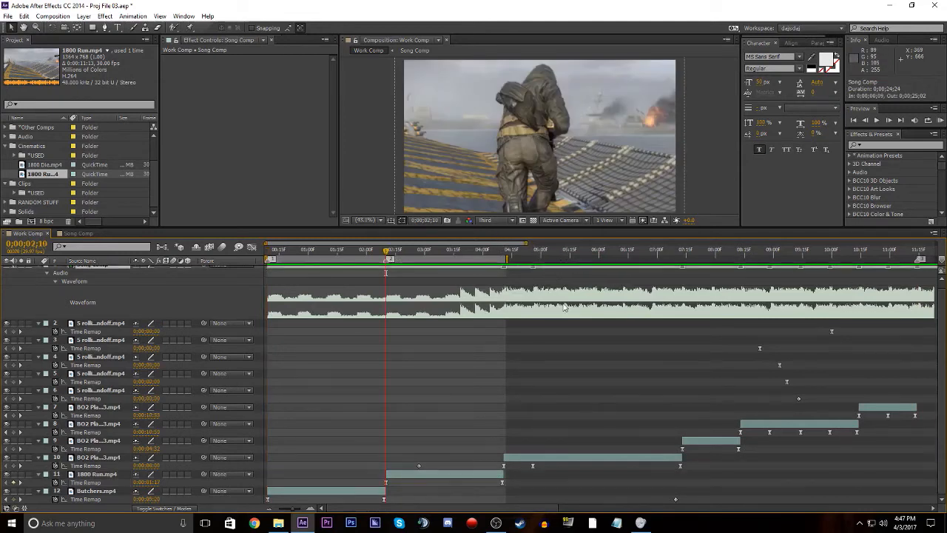
scroll(561, 277, "up", 1)
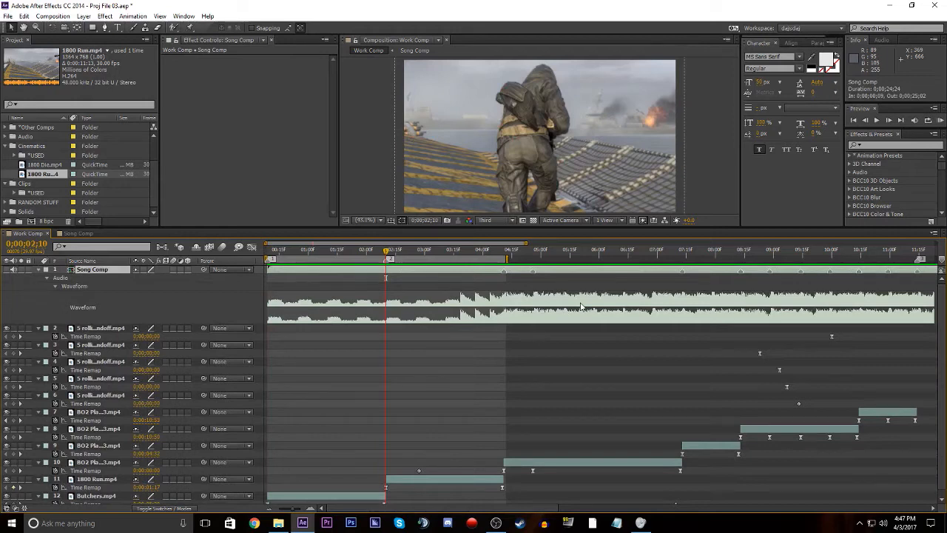
key("1")
key("2")
Step: Place 1800 Die.mp4 in the timeline at marker 3 (0;00;11;14) and file its footage in the Cinematics *USED folder
key("3")
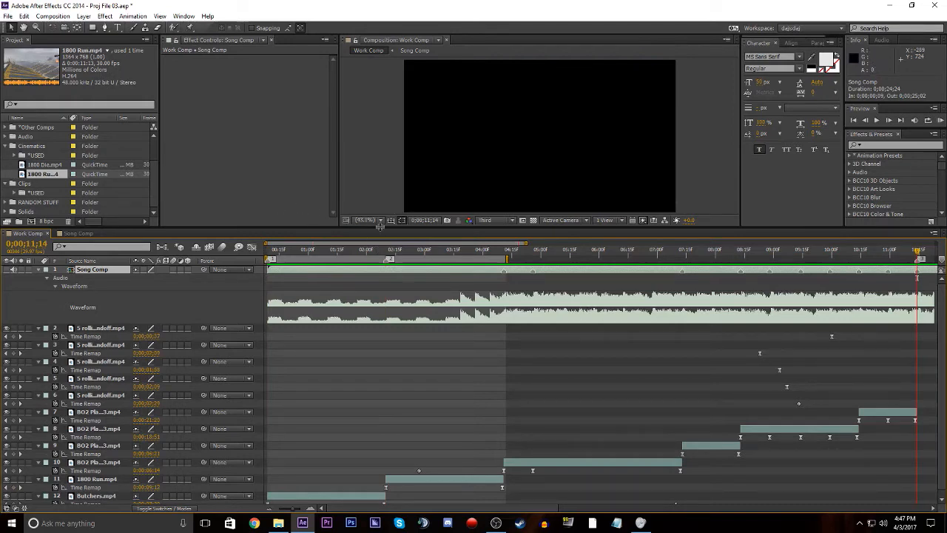
mouse_move(379, 246)
left_mouse_down()
mouse_move(510, 248)
mouse_move(569, 264)
left_mouse_up()
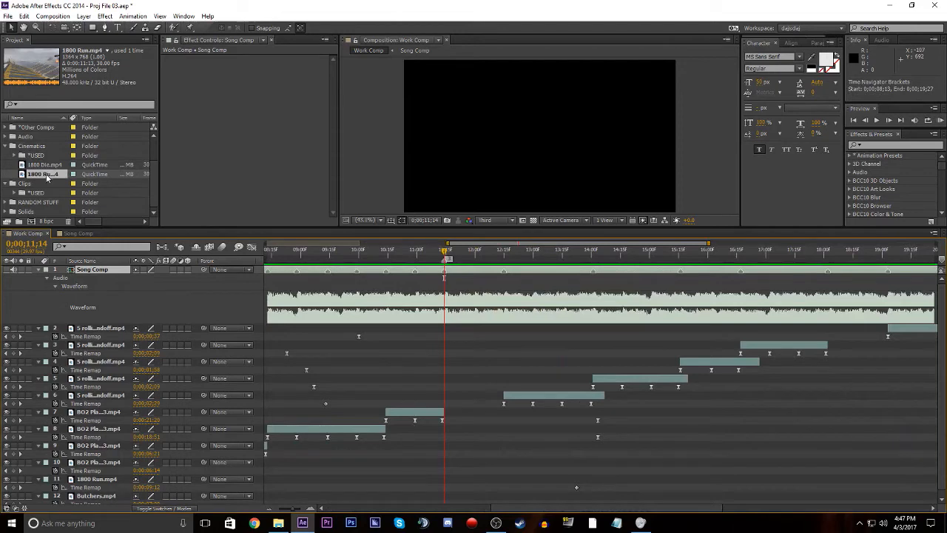
left_click_drag(46, 175, 133, 409)
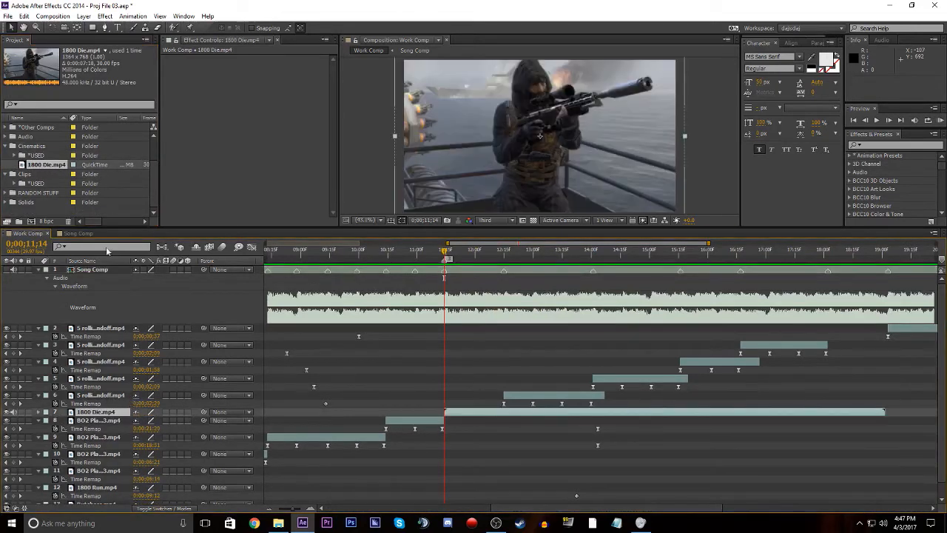
double_click(57, 155)
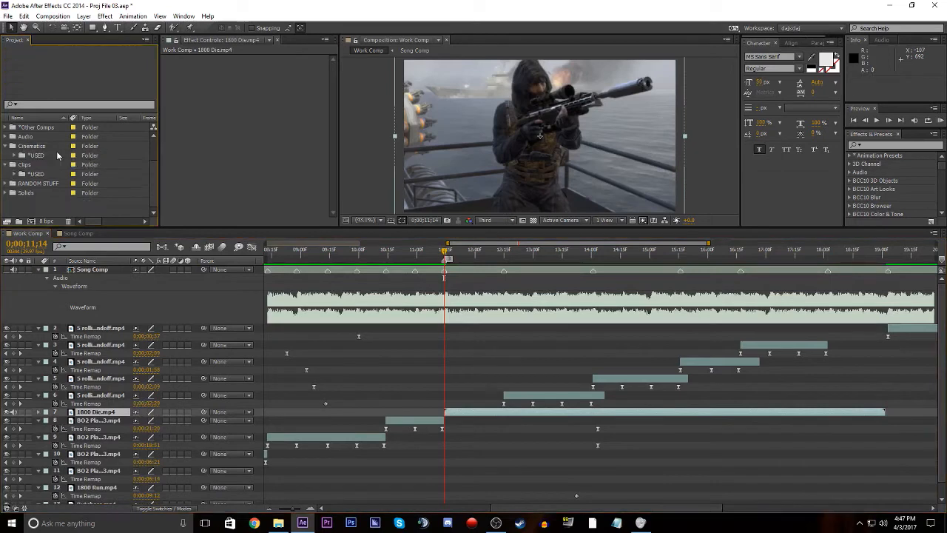
Step: Scrub through the start of 1800 Die.mp4 and slide the layer earlier to begin at 0;00;10;08
left_click_drag(427, 251, 447, 258)
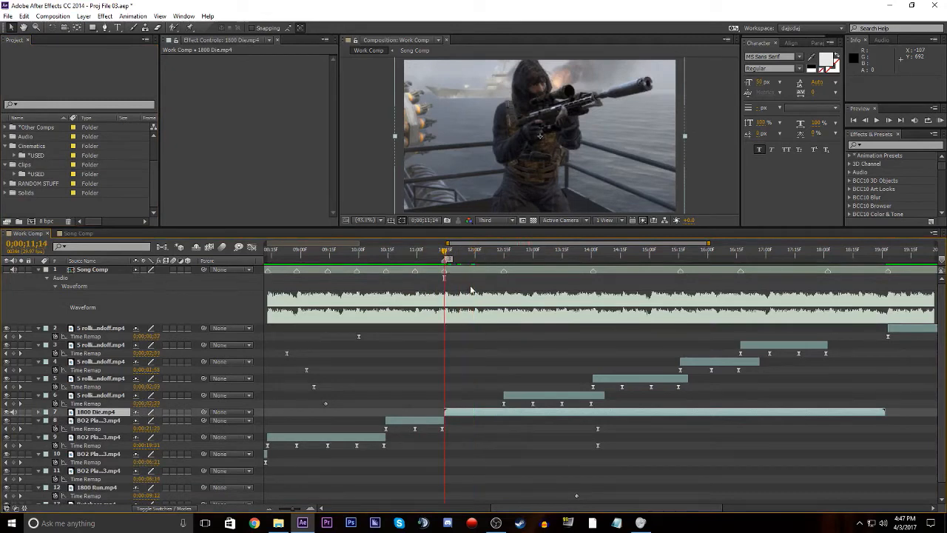
left_click_drag(446, 253, 493, 277)
key("i")
left_click_drag(484, 415, 415, 415)
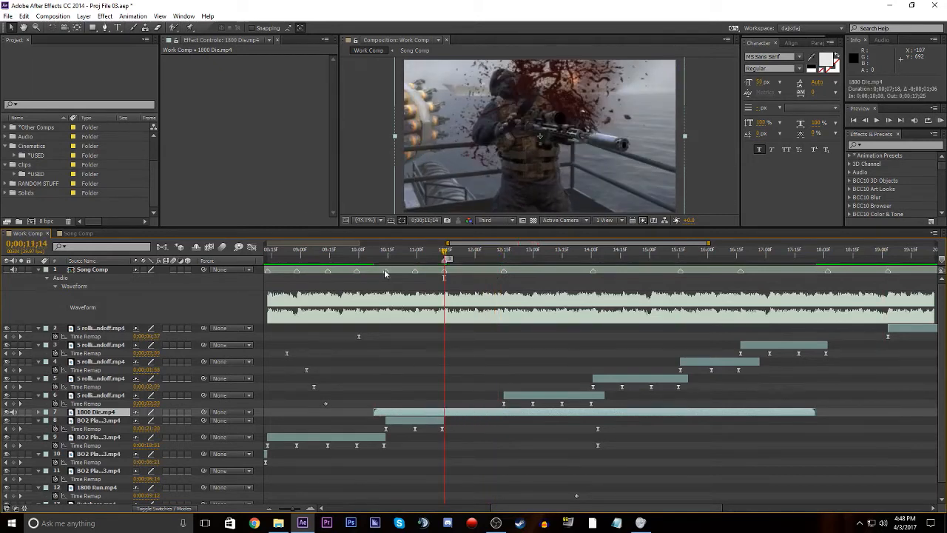
Step: Find the 0;00;00;27 frame of 1800 Die.mp4 in its Layer panel, enable Time Remapping and add a keyframe at that frame
left_click_drag(383, 263, 411, 262)
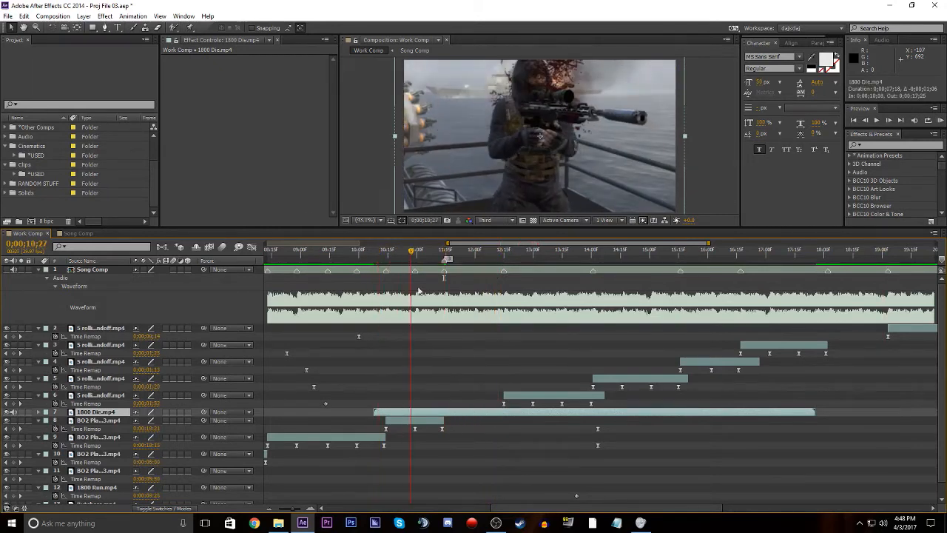
double_click(463, 412)
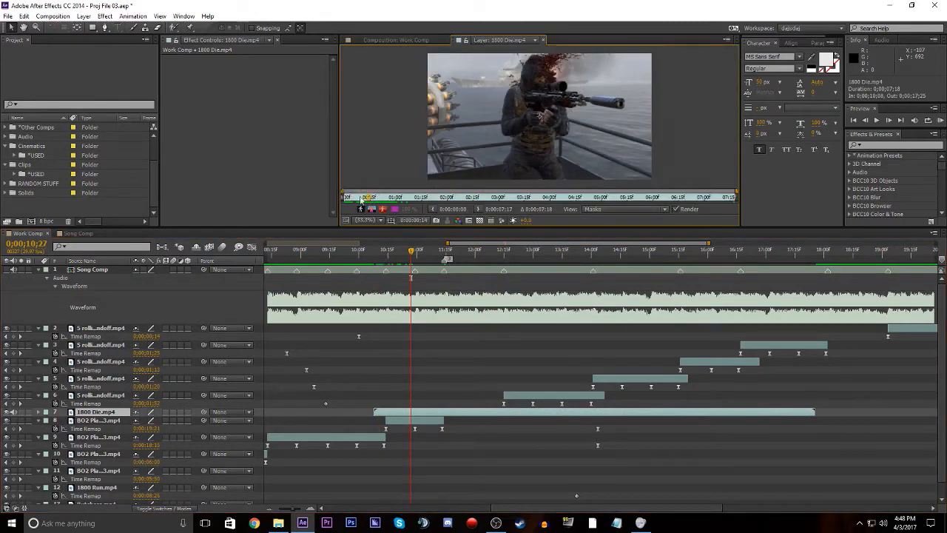
left_click_drag(373, 206, 389, 233)
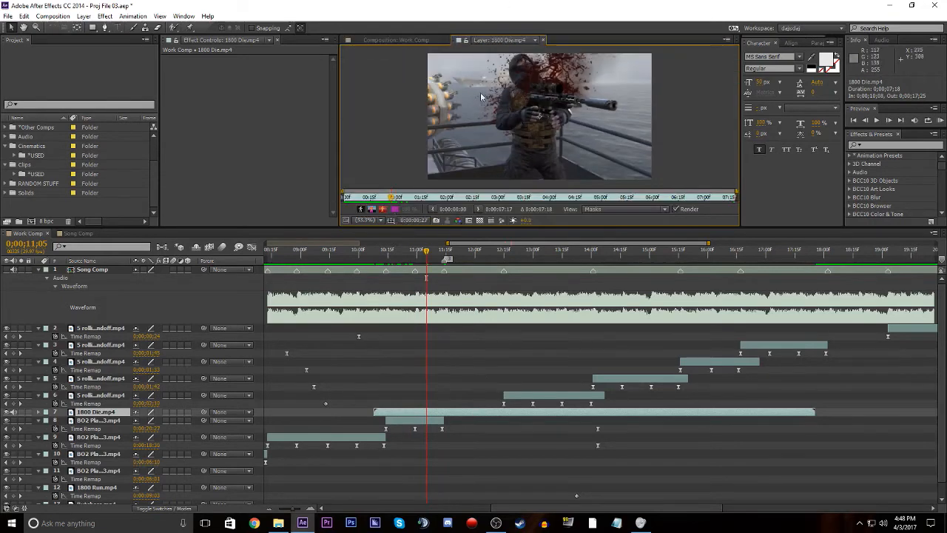
left_click(542, 40)
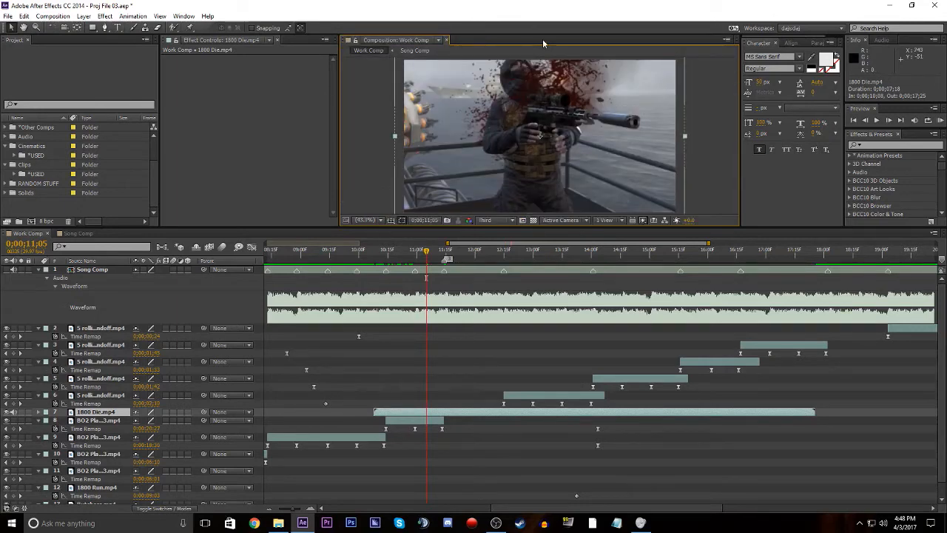
key("ctrl+alt+t")
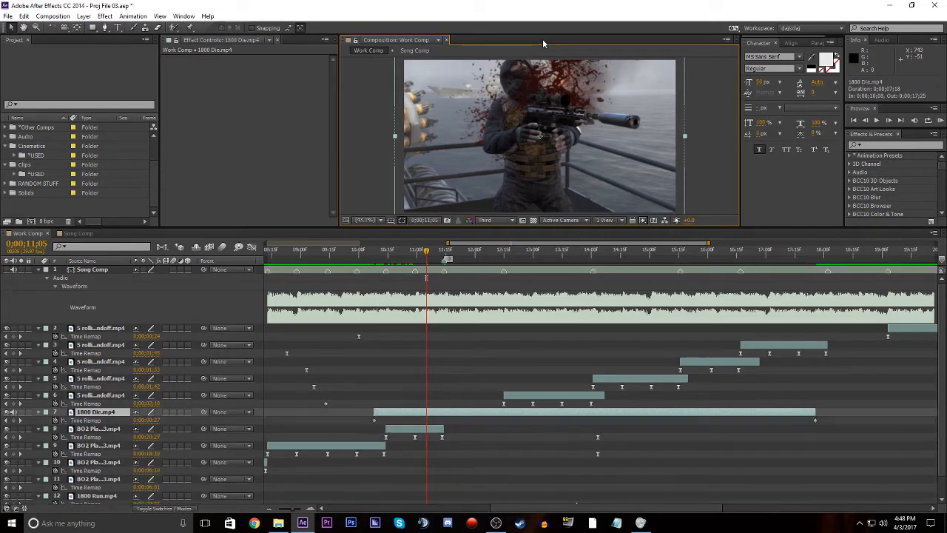
left_click(13, 420)
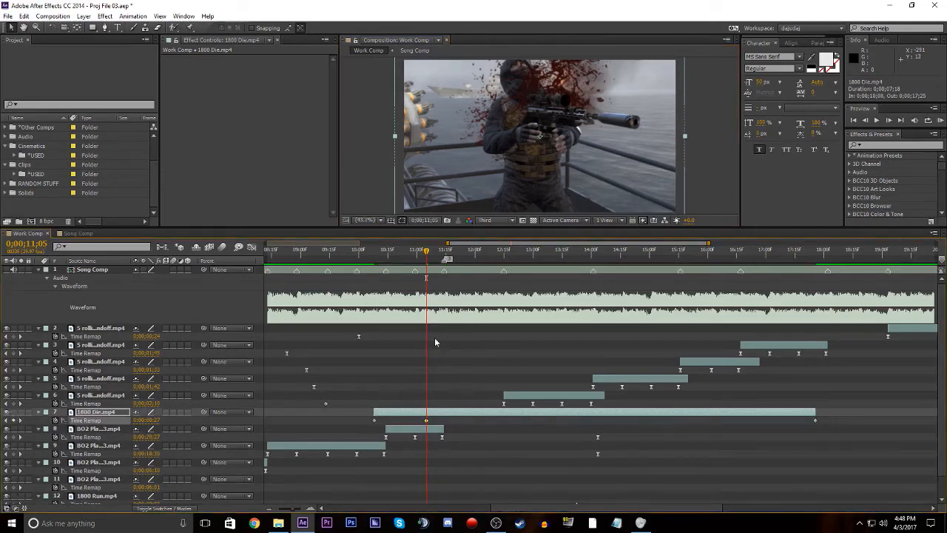
Step: Trim the start of the 1800 Die.mp4 layer to marker 3 at 0;00;11;14
mouse_move(427, 254)
left_mouse_down()
mouse_move(478, 254)
mouse_move(446, 260)
left_mouse_up()
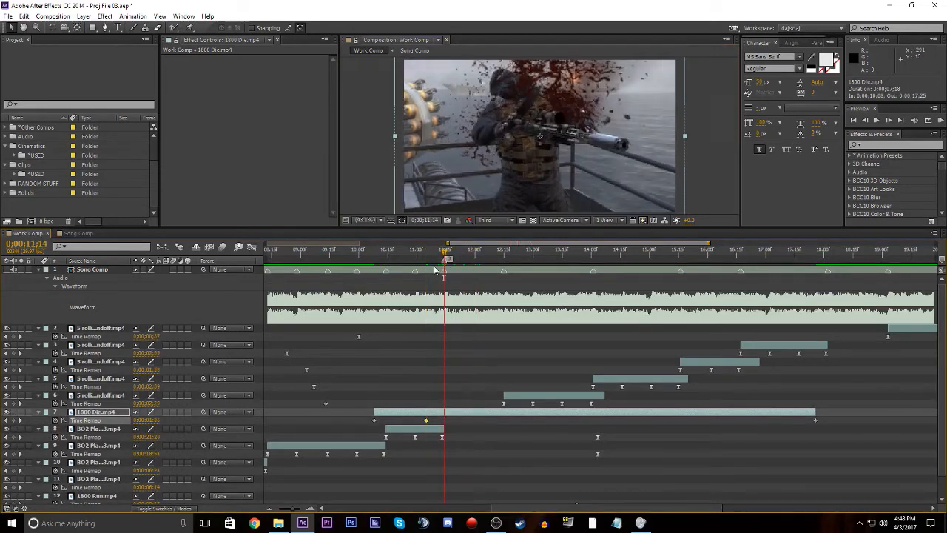
key("alt+bracketleft")
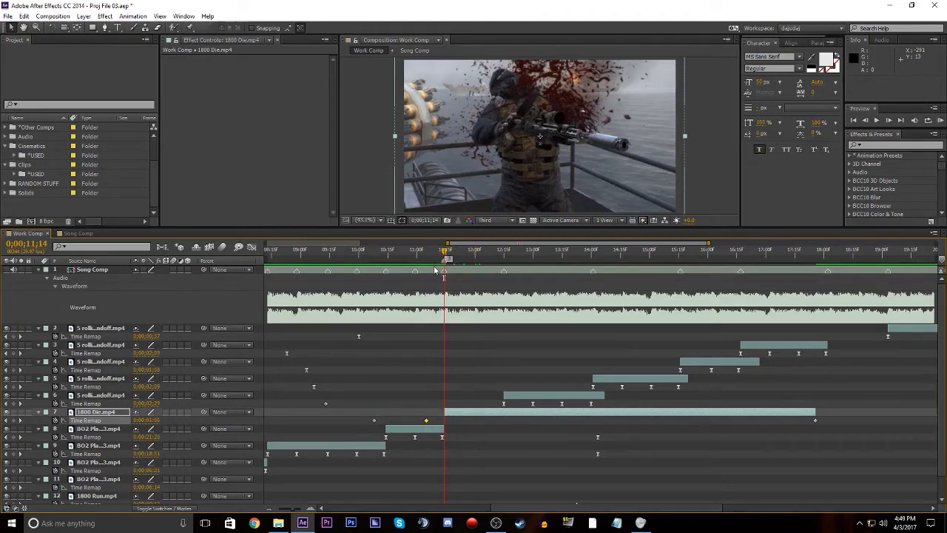
Step: Undo the trim, try trimming the start and end of 1800 Die.mp4 at marker 3, and reapply the start trim
key("ctrl+z")
key("alt+bracketleft")
key("ctrl+z")
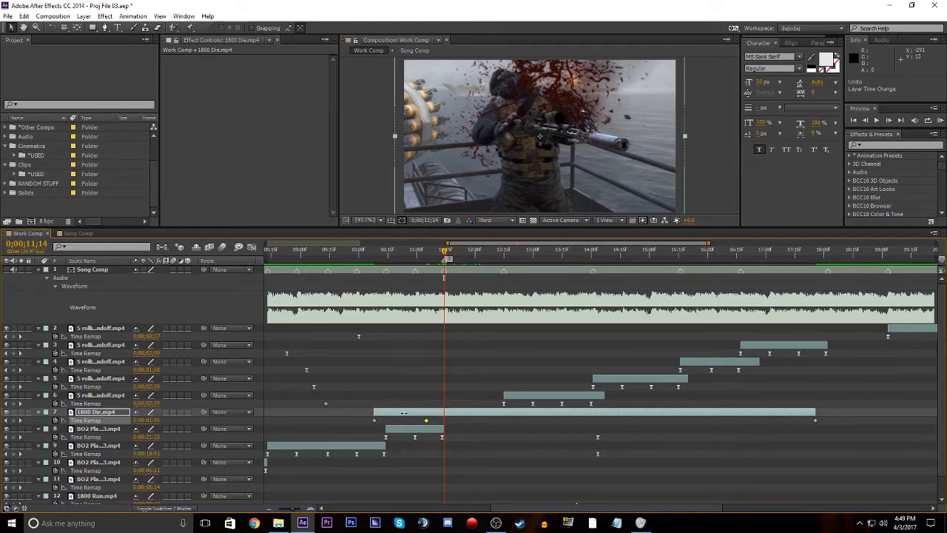
left_click_drag(374, 412, 444, 427)
key("ctrl+z")
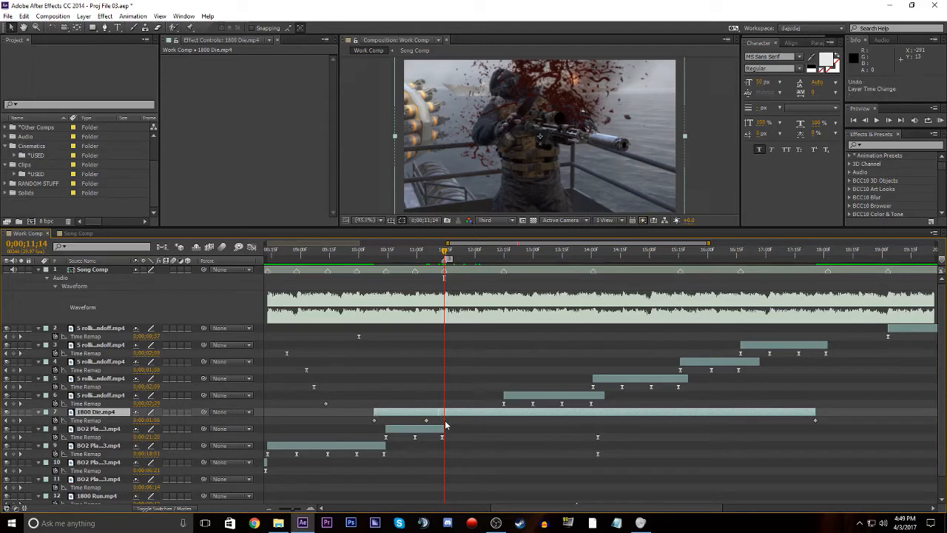
key("alt+bracketleft")
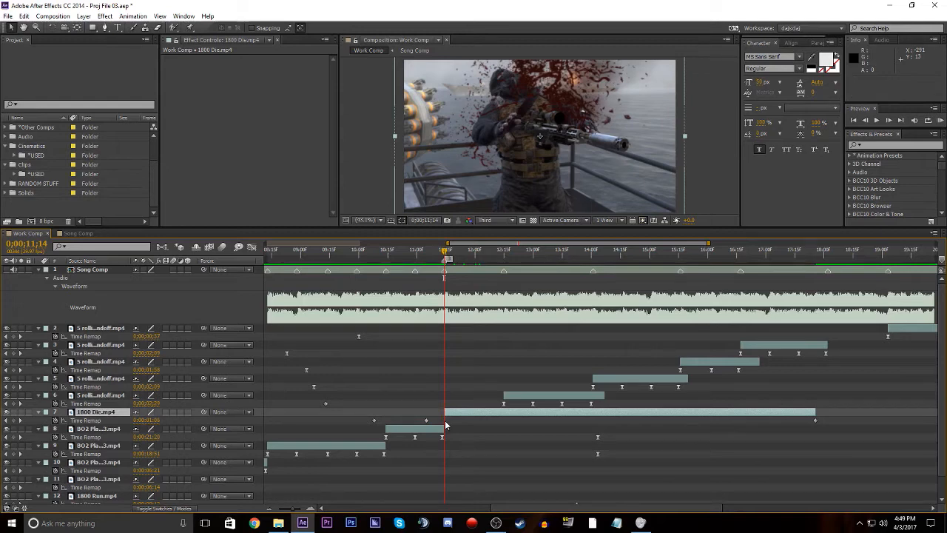
key("ctrl+z")
key("alt+bracketright")
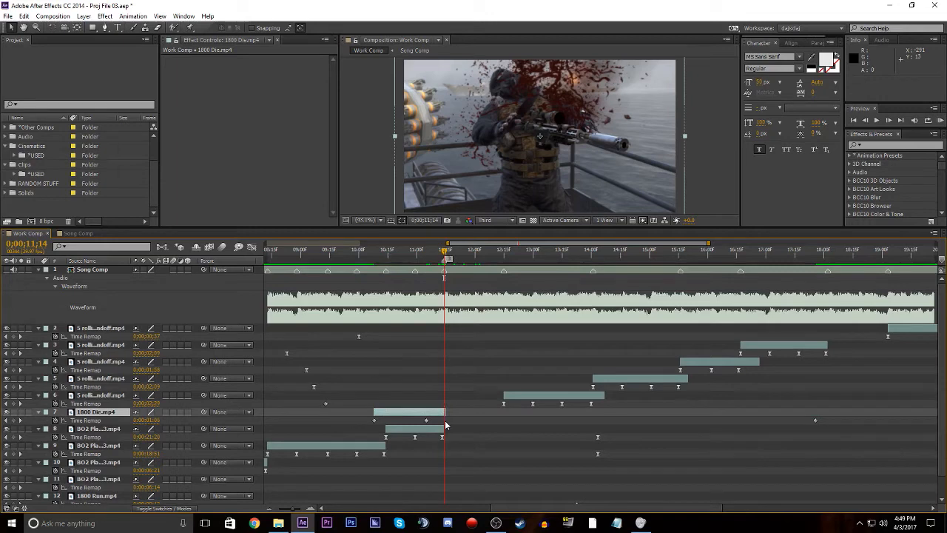
key("ctrl+z")
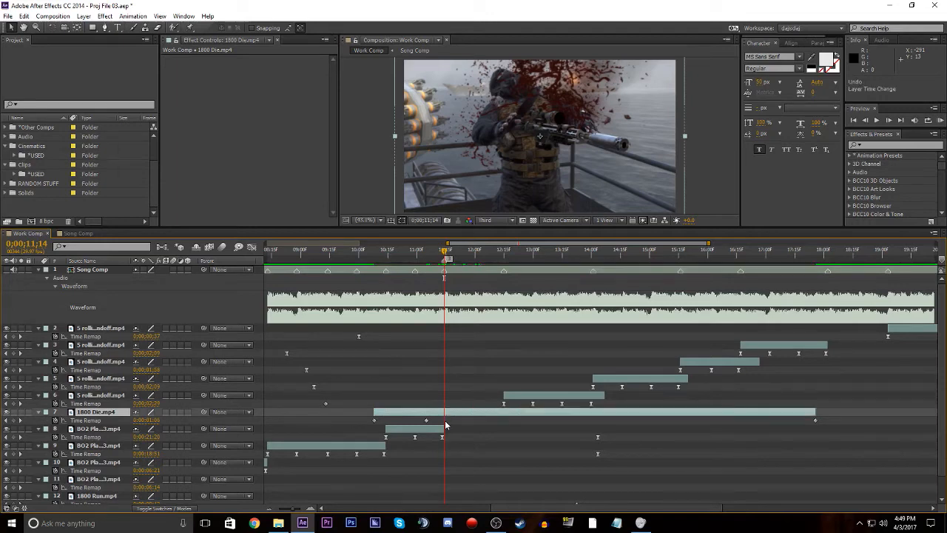
key("alt+bracketleft")
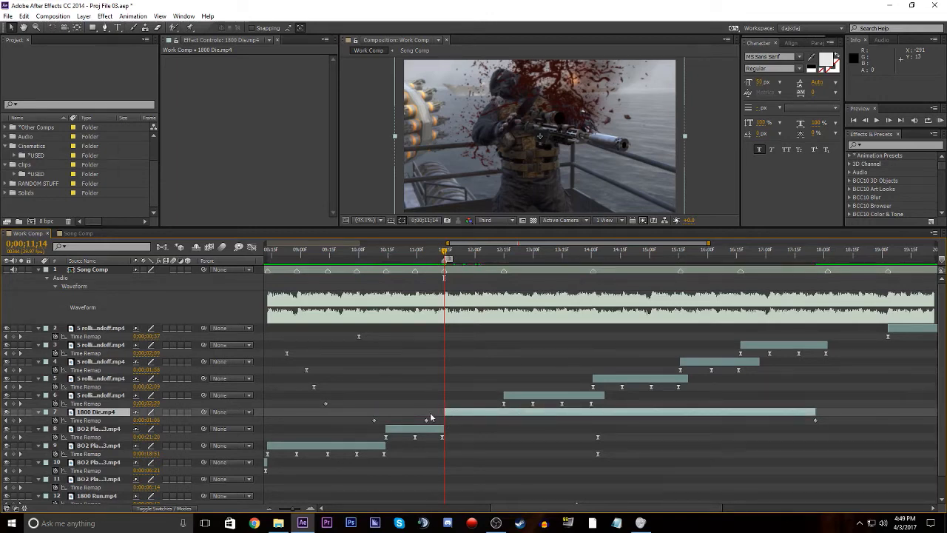
Step: Move the middle Time Remap keyframe of 1800 Die.mp4 to the layer's start at 0;00;11;14 and go to 0;00;12;14
left_click(427, 419)
left_click_drag(427, 420, 442, 420)
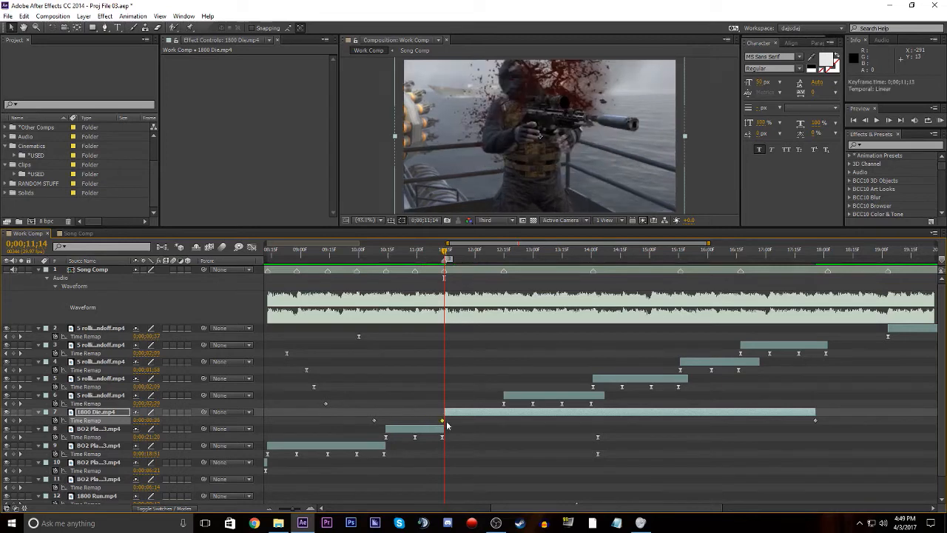
key("space")
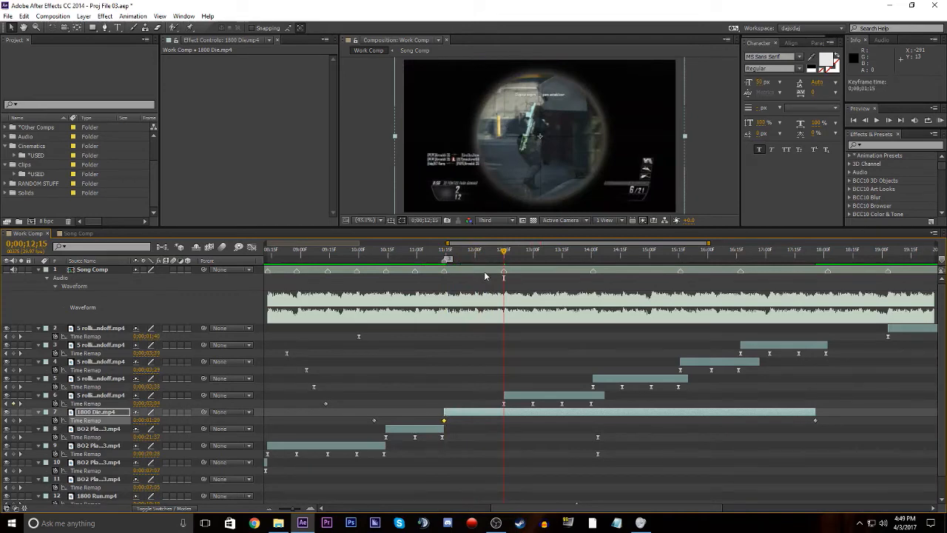
key("Page_Up")
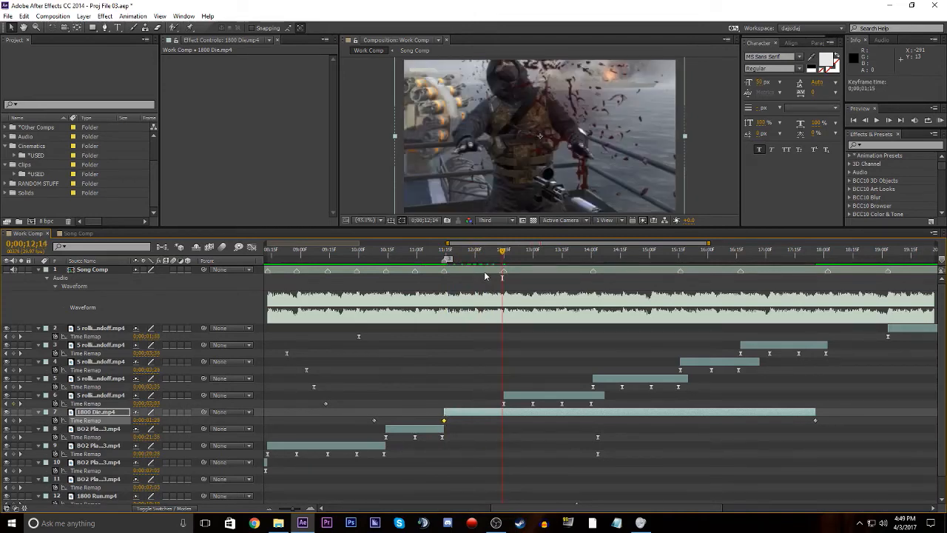
Step: Split the 1800 Die.mp4 layer at 0;00;12;15 and delete the part after the split
key("Page_Down")
key("ctrl+shift+d")
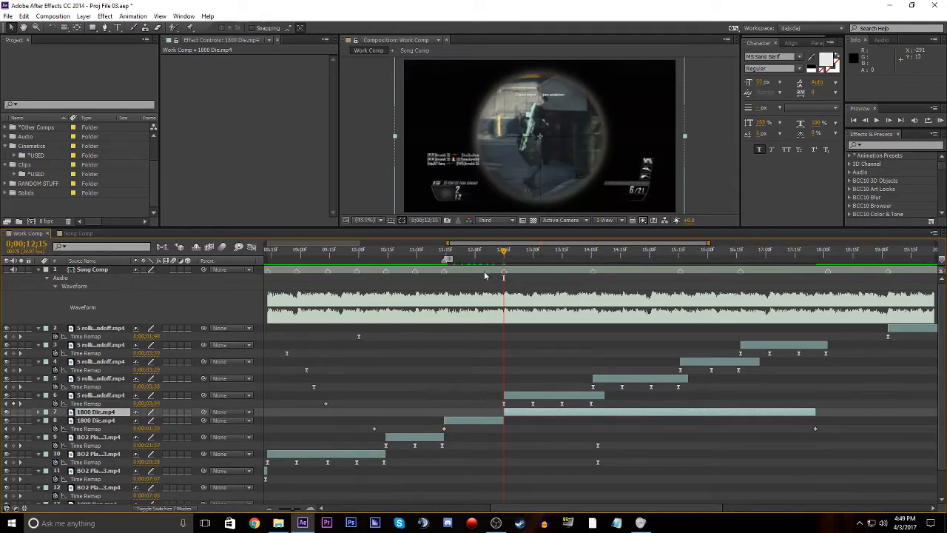
key("Delete")
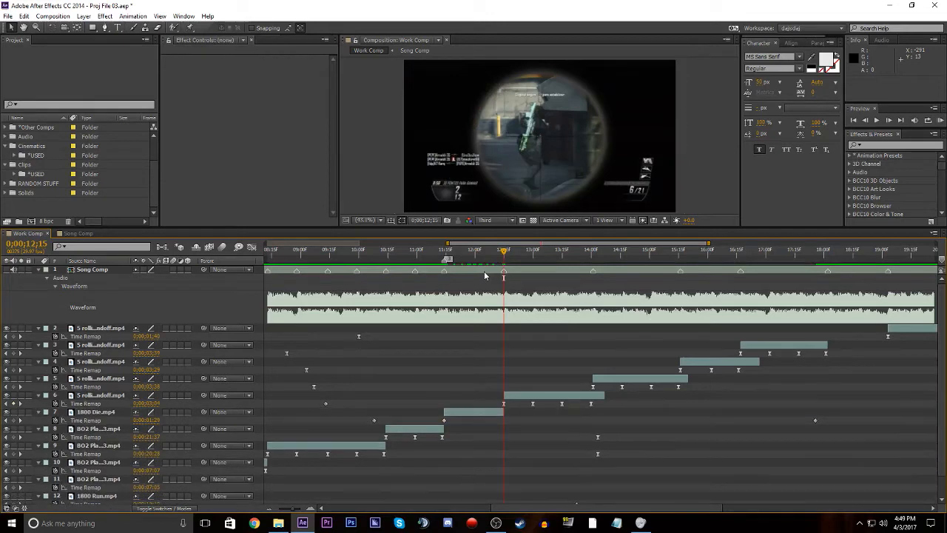
Step: At 0;00;12;14, set the Time Remap of 1800 Die.mp4 to 0;00;06;22 and ease all of its keyframes
key("Page_Up")
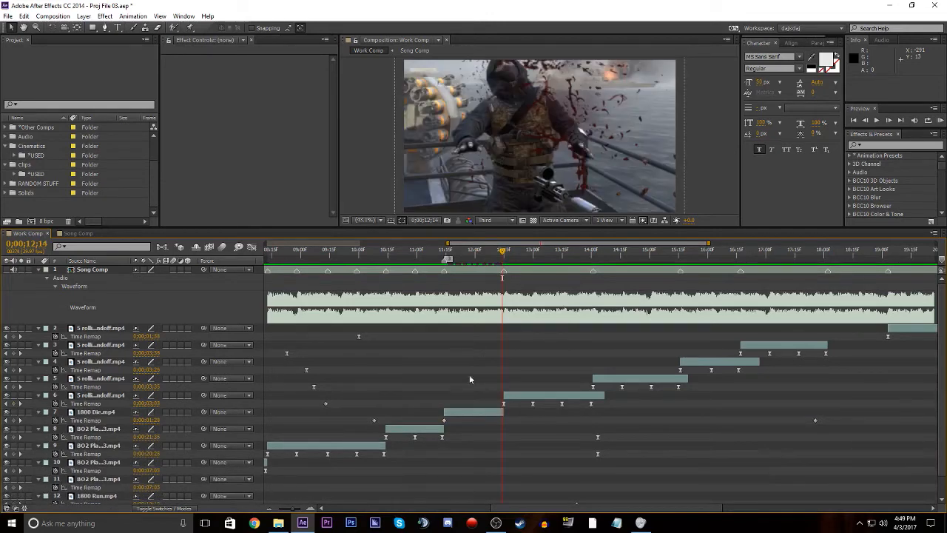
left_click(475, 413)
left_click_drag(144, 420, 169, 423)
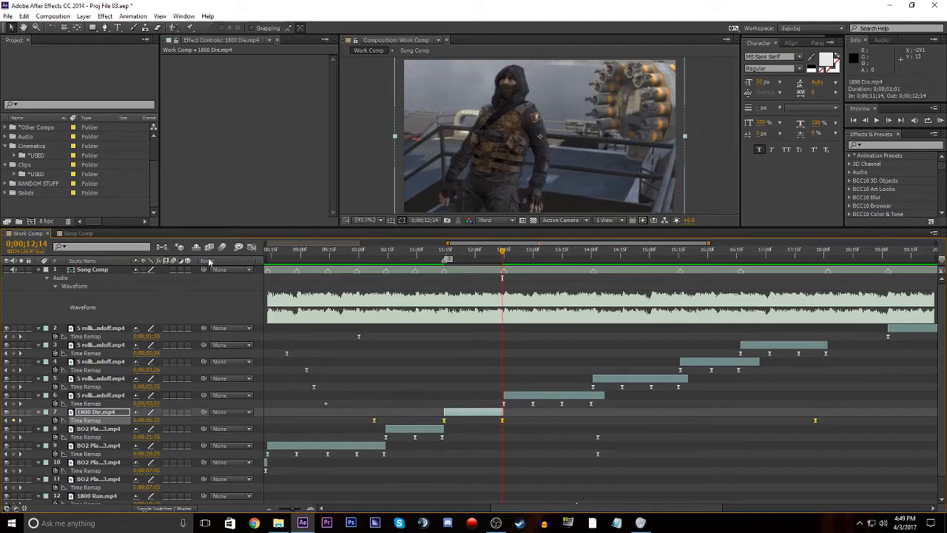
Step: Shape the Time Remap curve of 1800 Die.mp4 to be steep at both clip ends and slower in the middle, and preview it
left_click(251, 246)
left_click_drag(415, 389, 407, 351)
left_click_drag(482, 302, 502, 427)
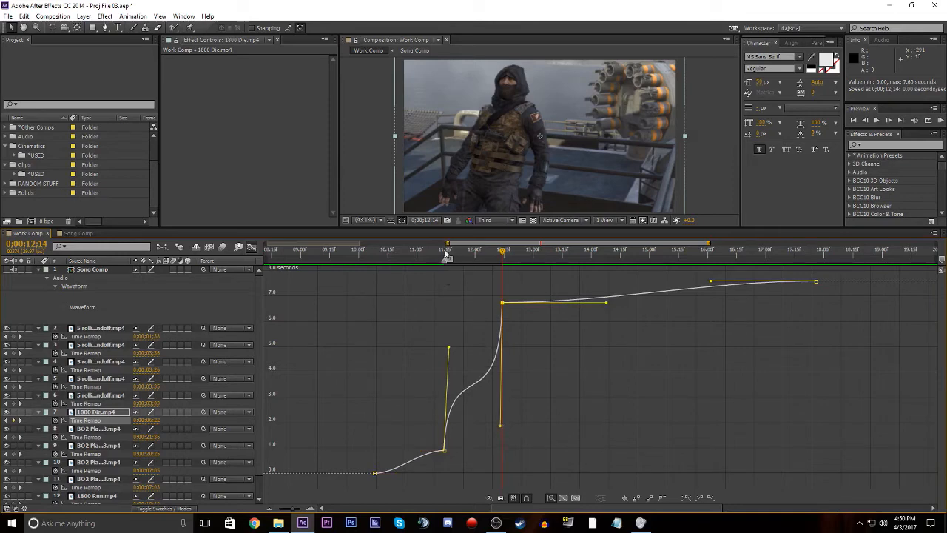
left_click(419, 264)
key("space")
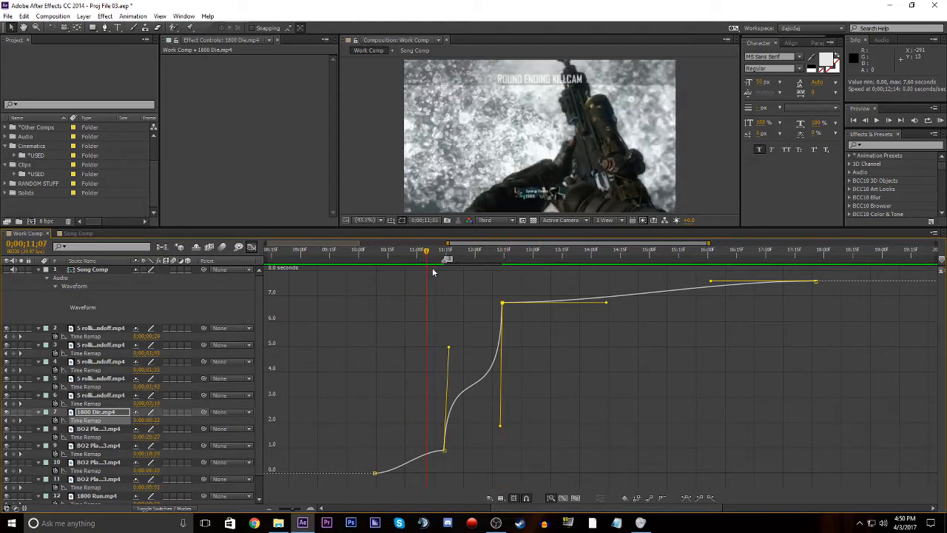
left_click_drag(467, 276, 456, 347)
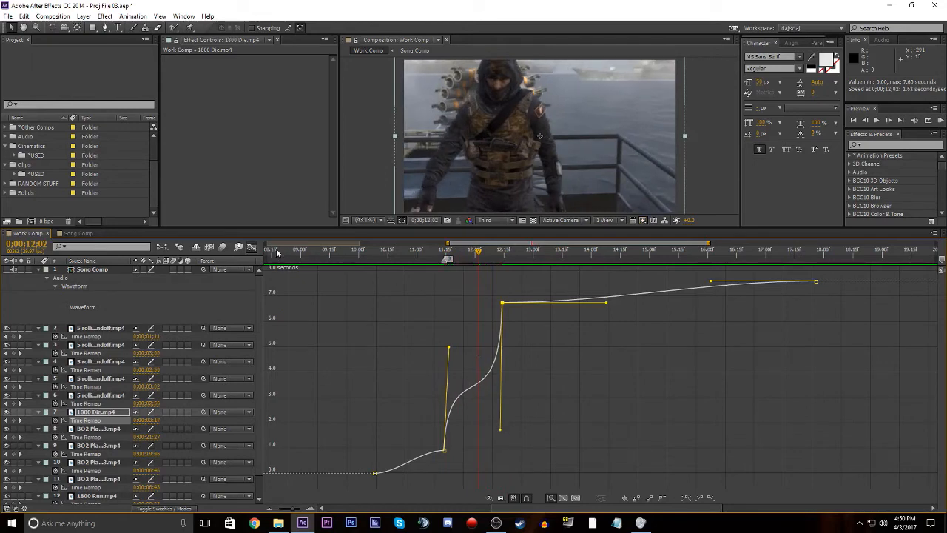
left_click(252, 247)
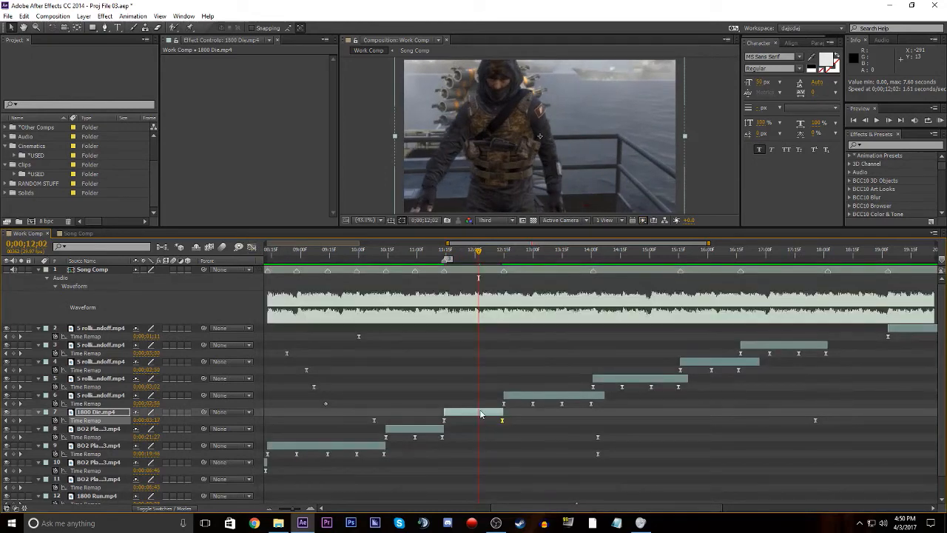
Step: Reveal the Scale property of 1800 Die.mp4 together with its Time Remap property
left_click(481, 412)
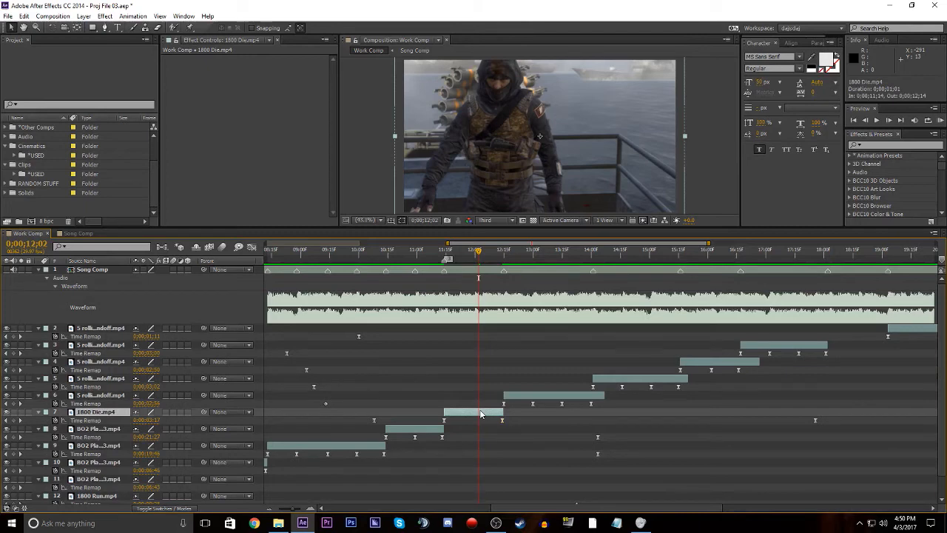
key("shift+s")
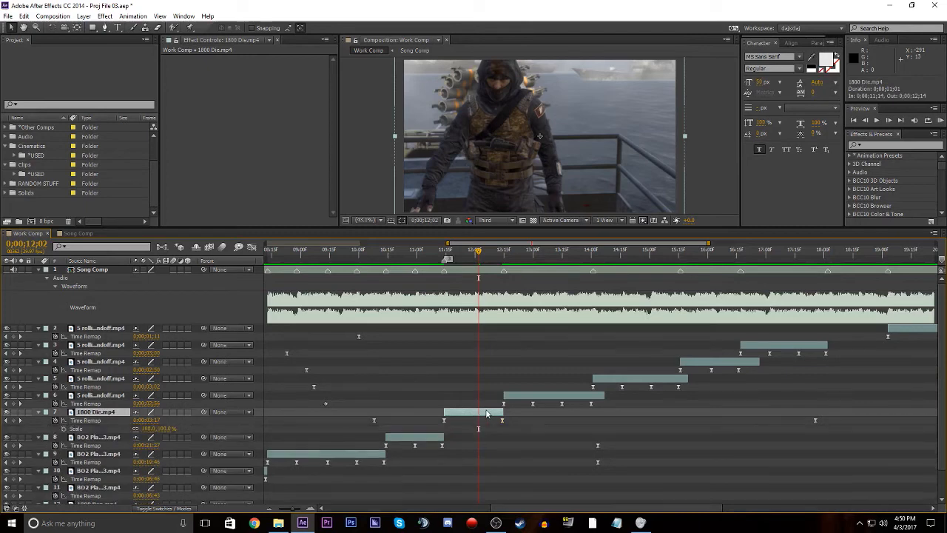
key("shift+s")
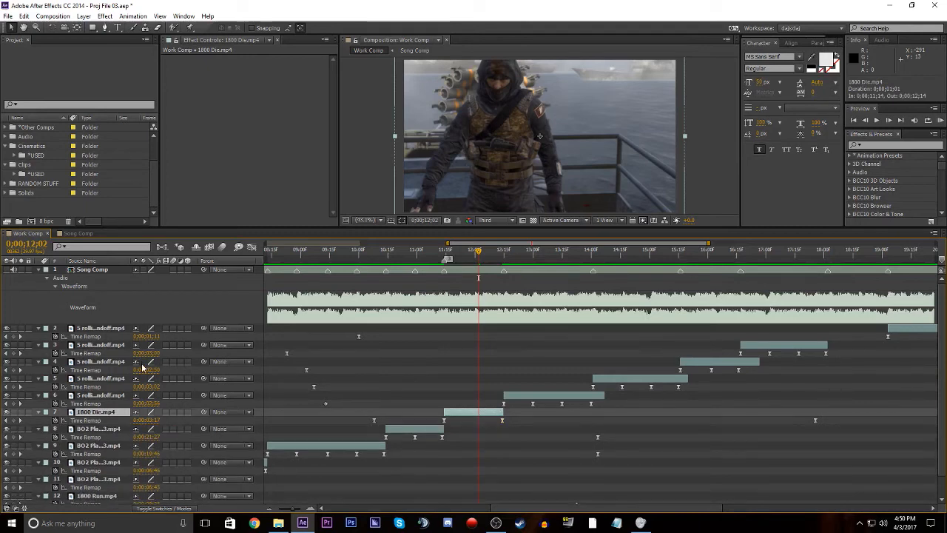
key("s")
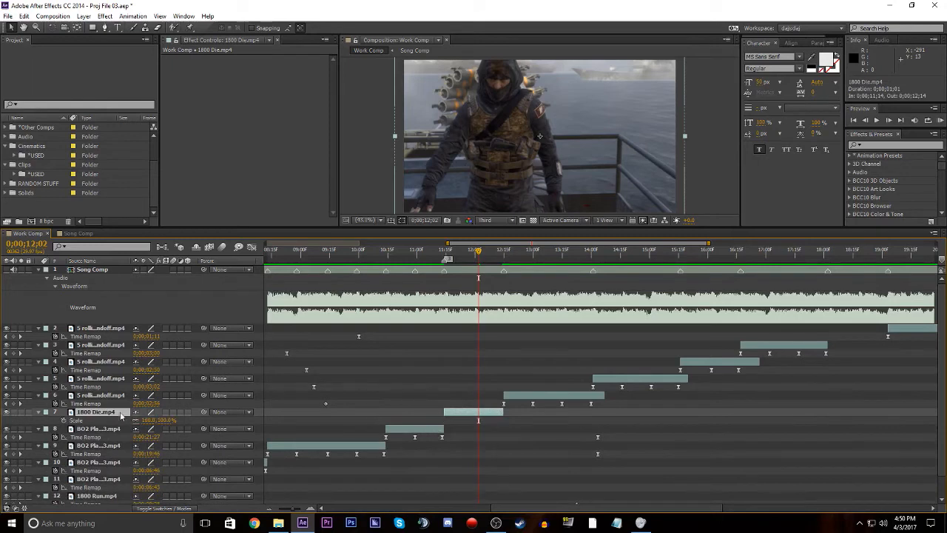
key("u")
key("shift+s")
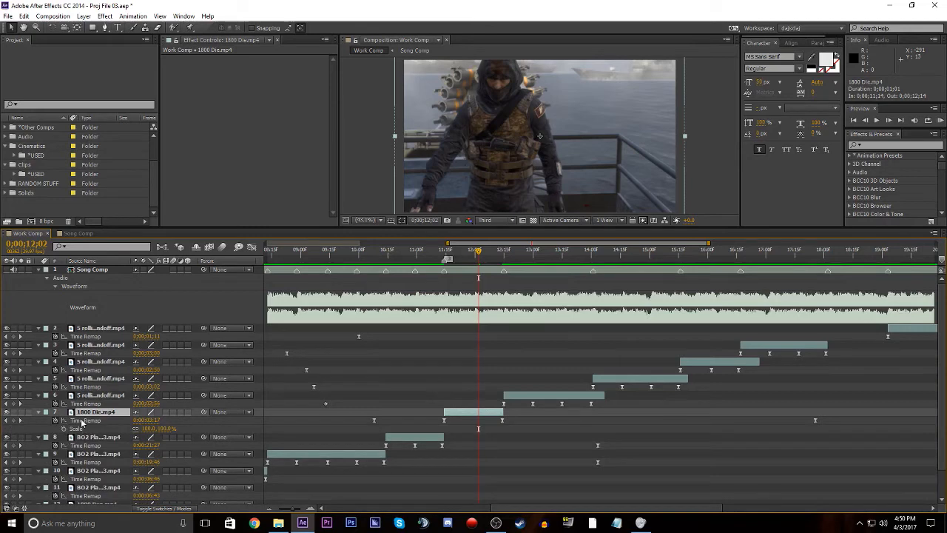
Step: Show the Rotation and Position properties of 1800 Die.mp4 as well and hide both again
key("shift+r")
key("shift+p")
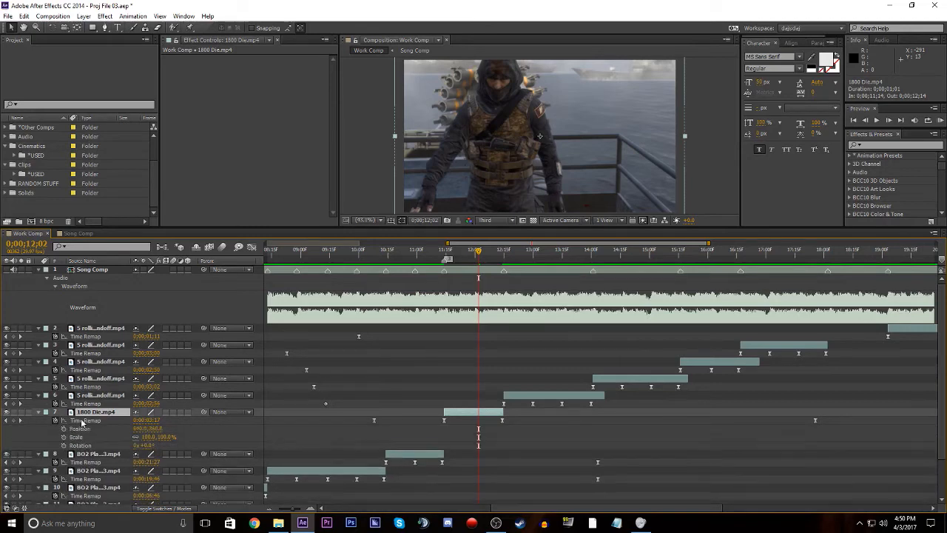
key("shift+r")
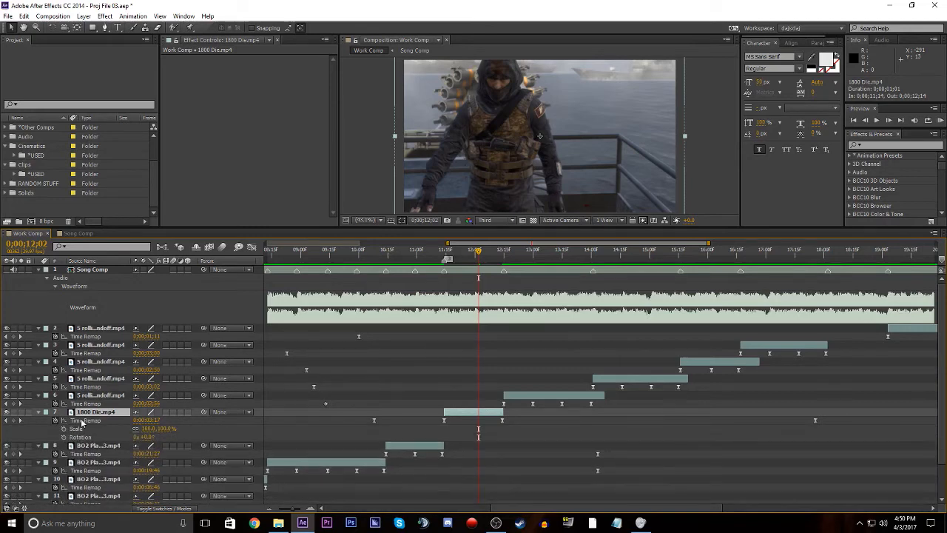
key("shift+p")
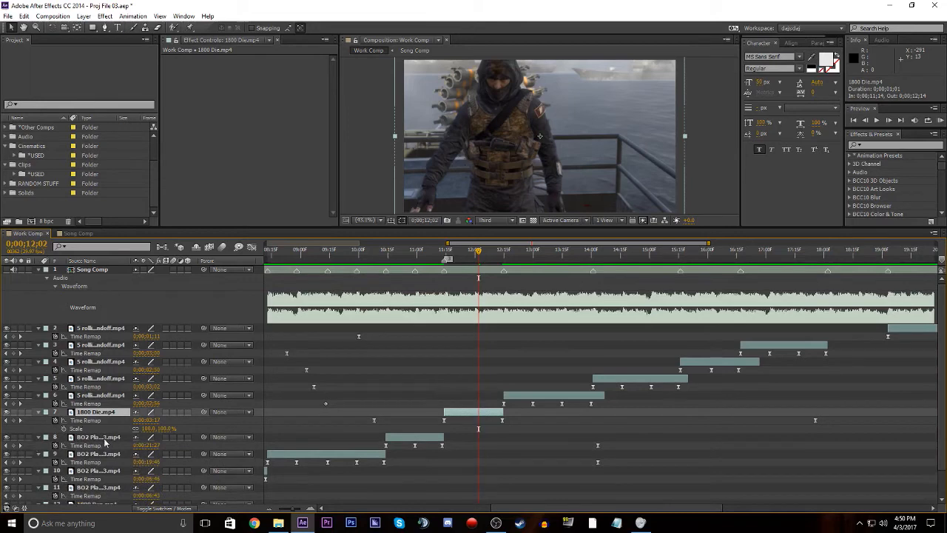
Step: Scale the 1800 Die.mp4 layer up to 114%
left_click(149, 429)
left_click(172, 420)
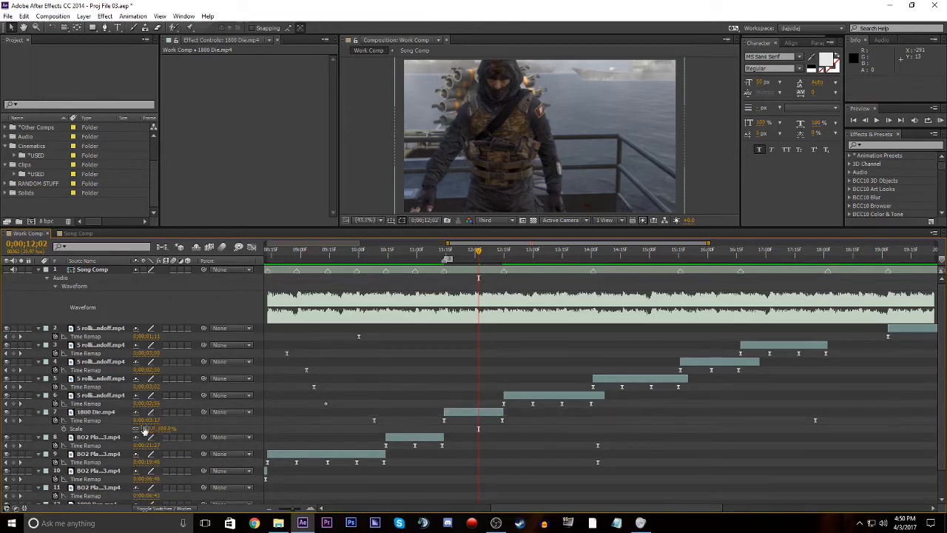
left_click_drag(147, 428, 157, 429)
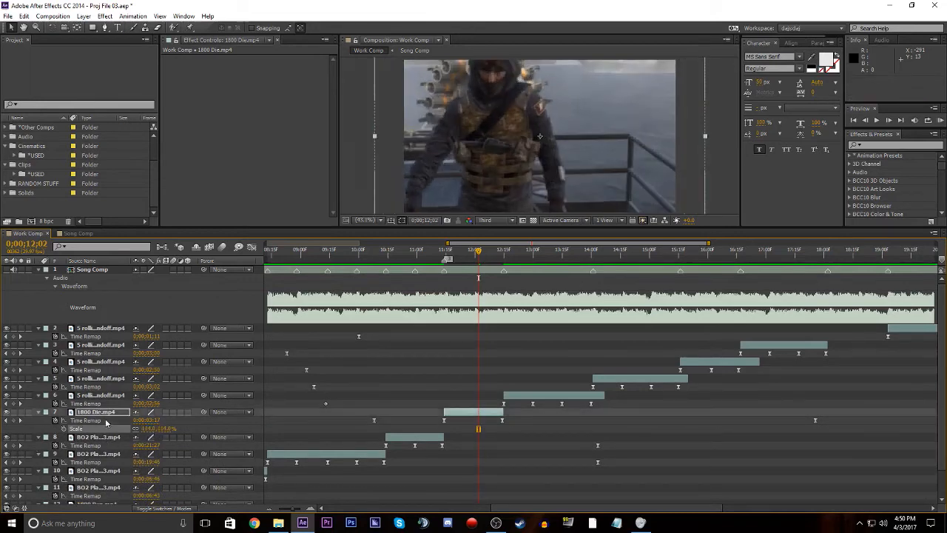
left_click(113, 415)
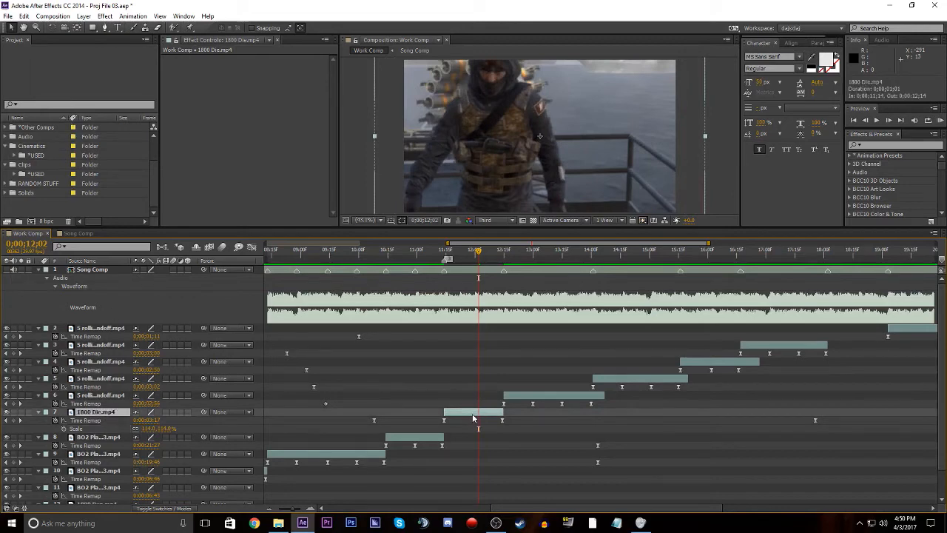
Step: Check the source details of 1800 Die.mp4 in the Cinematics *USED folder and scrub through the scaled clip up to 0;00;12;00
left_click(12, 156)
left_click(52, 167)
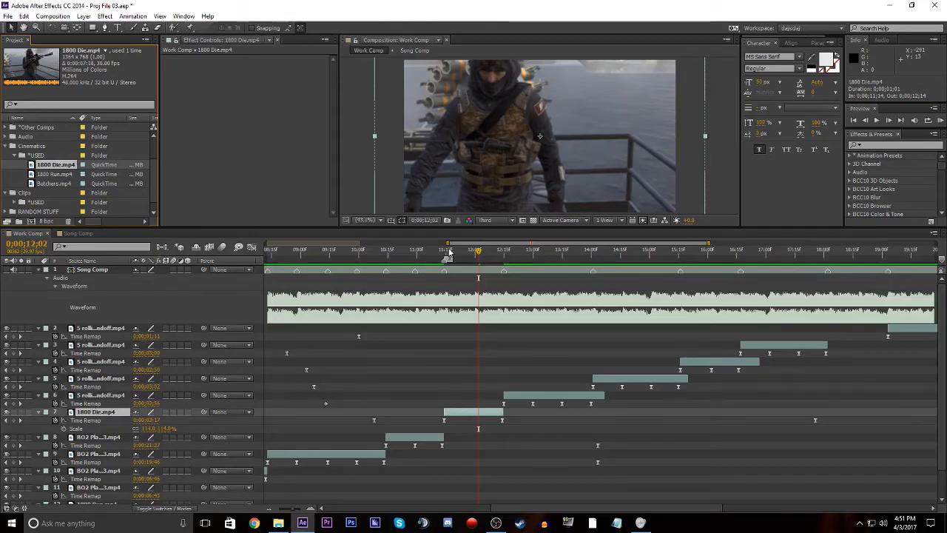
left_click_drag(449, 252, 477, 262)
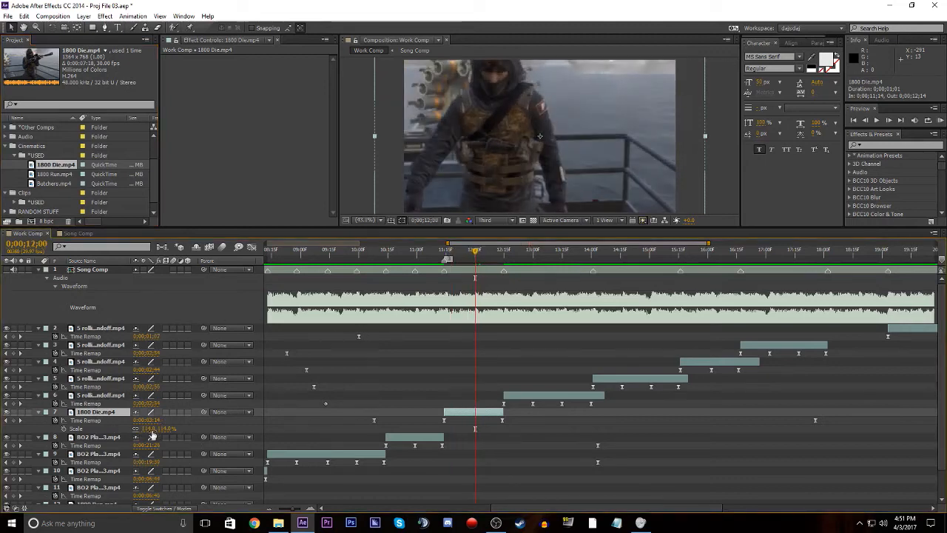
Step: Reveal the Position of 1800 Die.mp4 and set it to 650, 454, checking the framing at 0;00;12;03
key("shift+p")
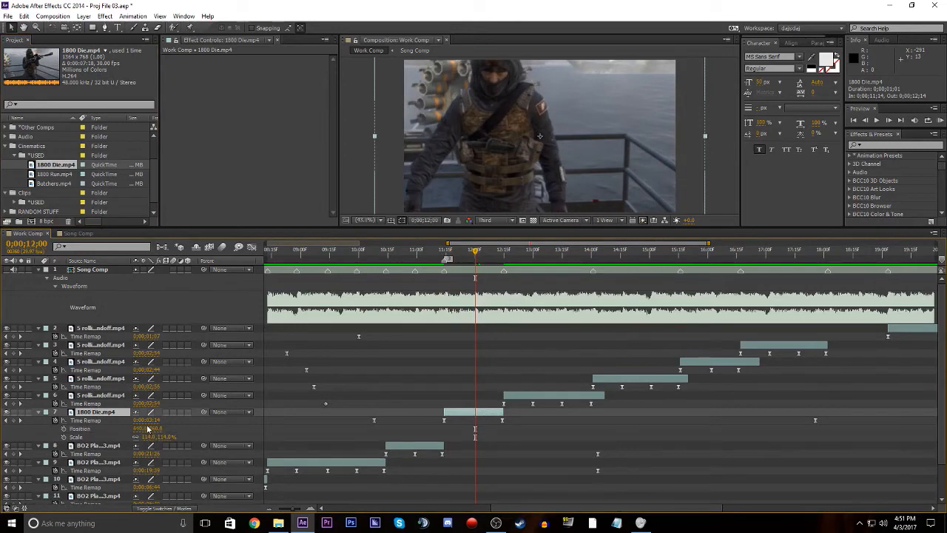
left_click_drag(154, 429, 195, 436)
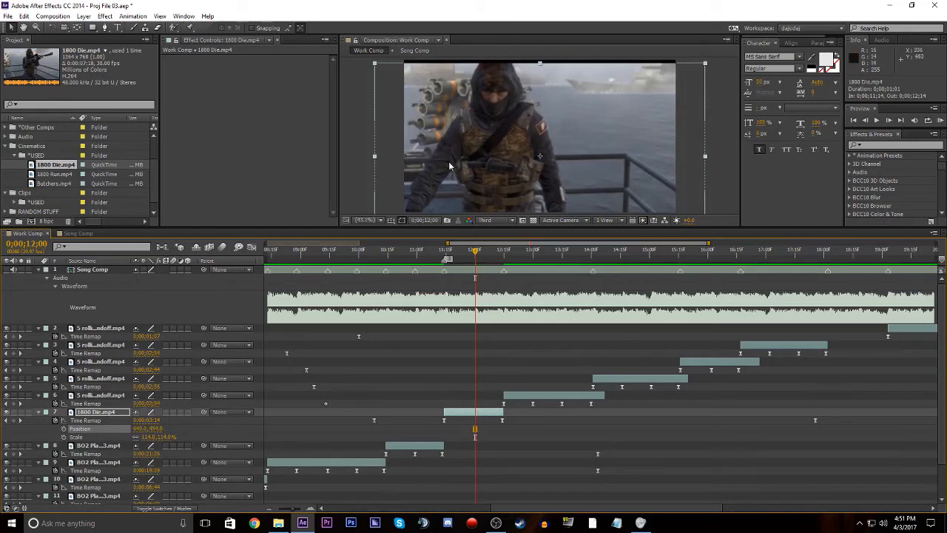
left_click_drag(443, 251, 481, 267)
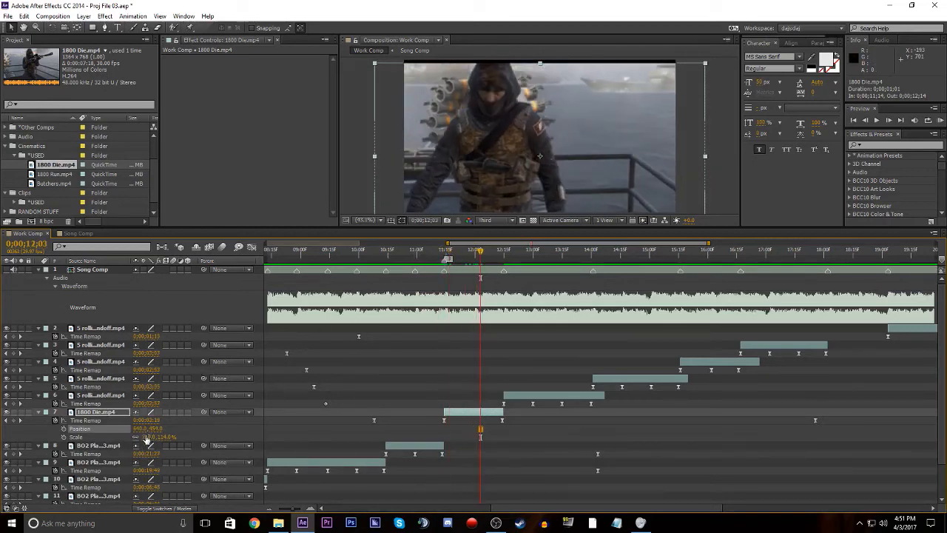
left_click_drag(138, 429, 147, 429)
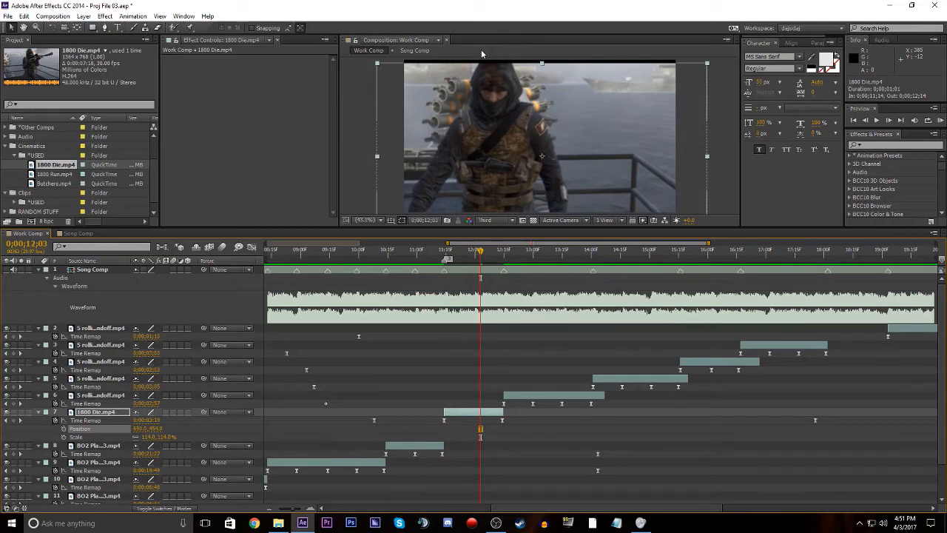
Step: Search the effects for "grid" and apply the Grid effect to the 1800 Die.mp4 layer
left_click(877, 144)
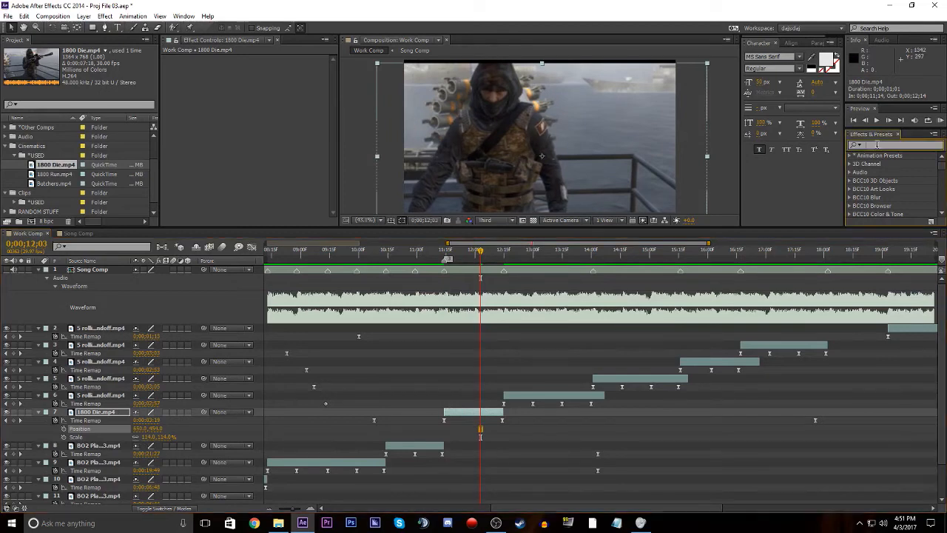
type("grid")
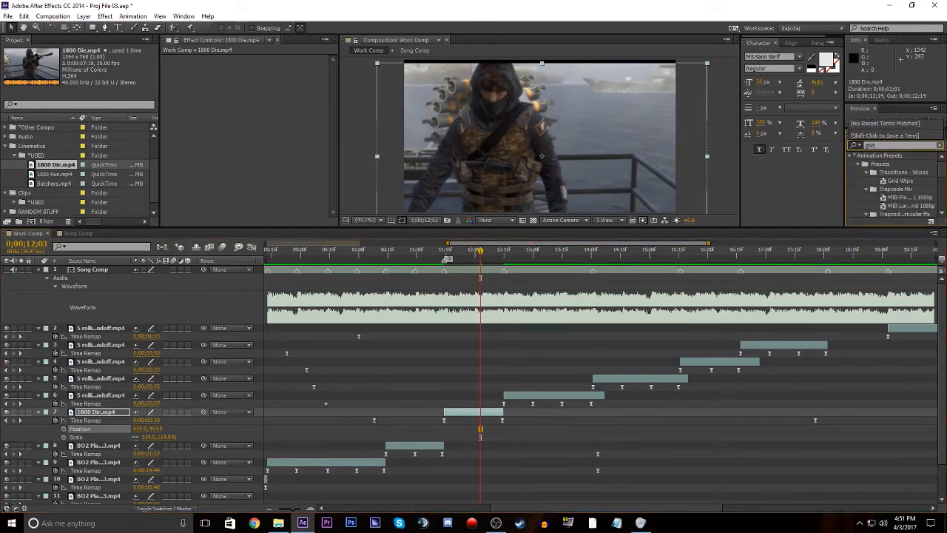
scroll(902, 190, "down", 5)
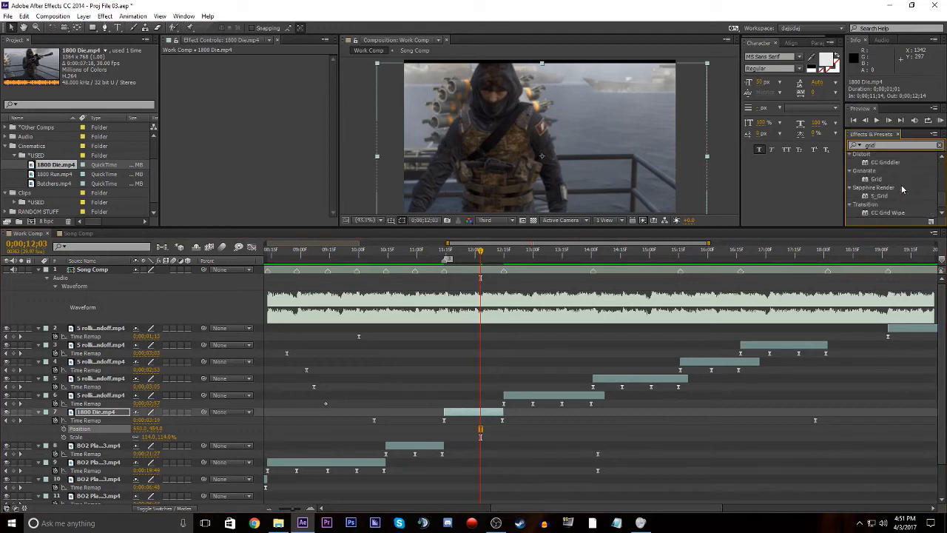
left_click_drag(877, 180, 472, 414)
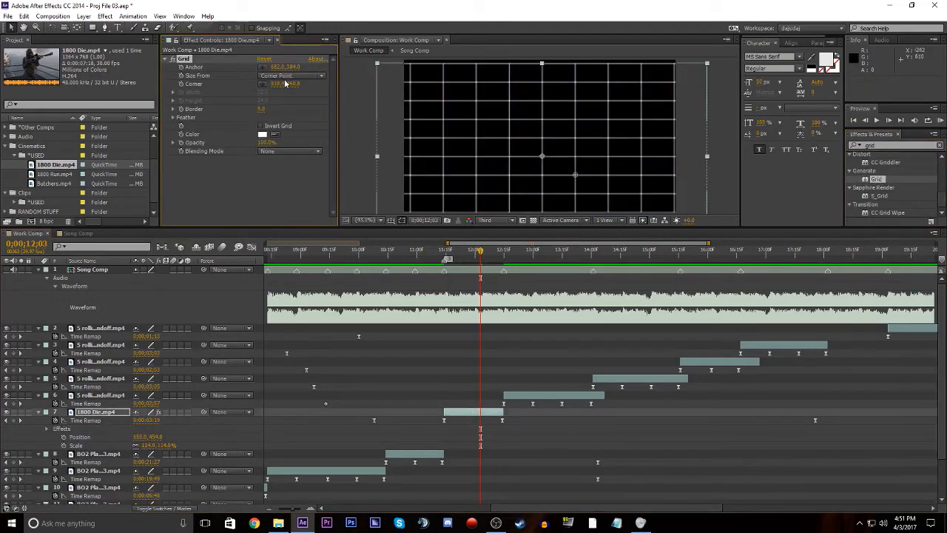
Step: Try the Grid's Corner Point and Width Slider sizing with a width of 200, and remove the Grid effect from 1800 Die.mp4
left_click(284, 80)
left_click(289, 97)
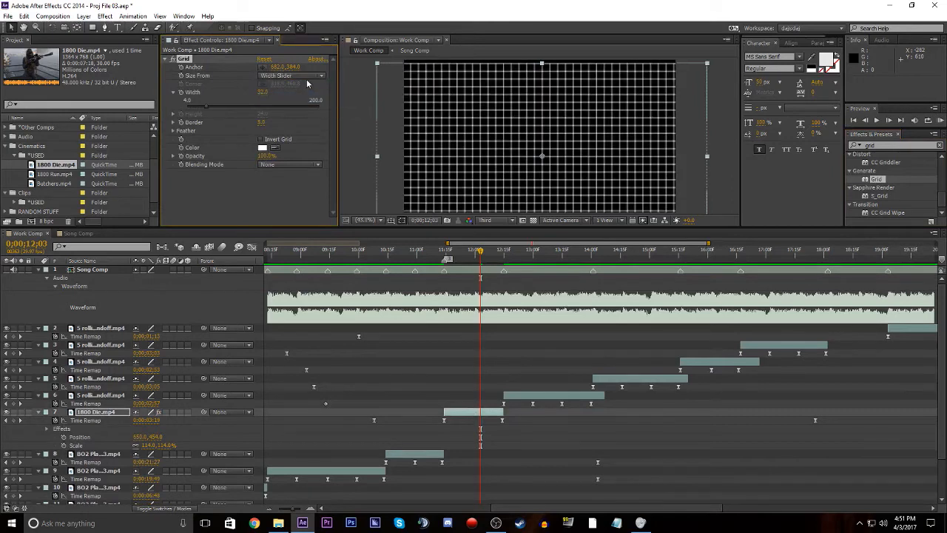
left_click(312, 80)
left_click(291, 86)
left_click(303, 76)
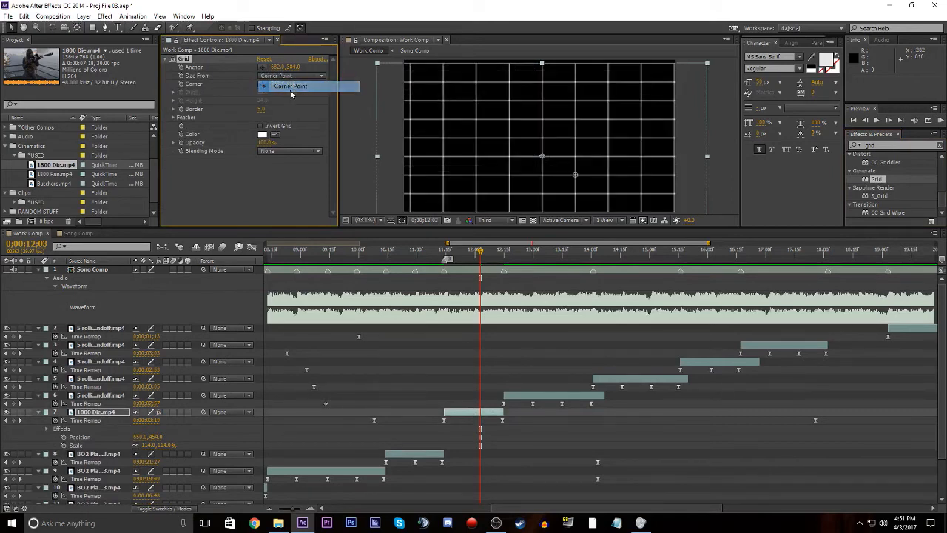
left_click(292, 87)
left_click_drag(263, 113, 251, 120)
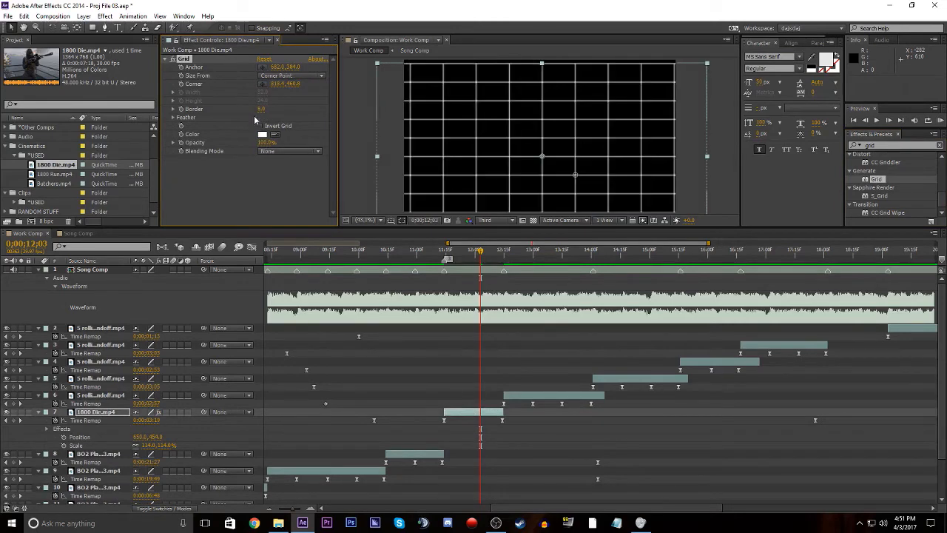
left_click(300, 76)
left_click(285, 96)
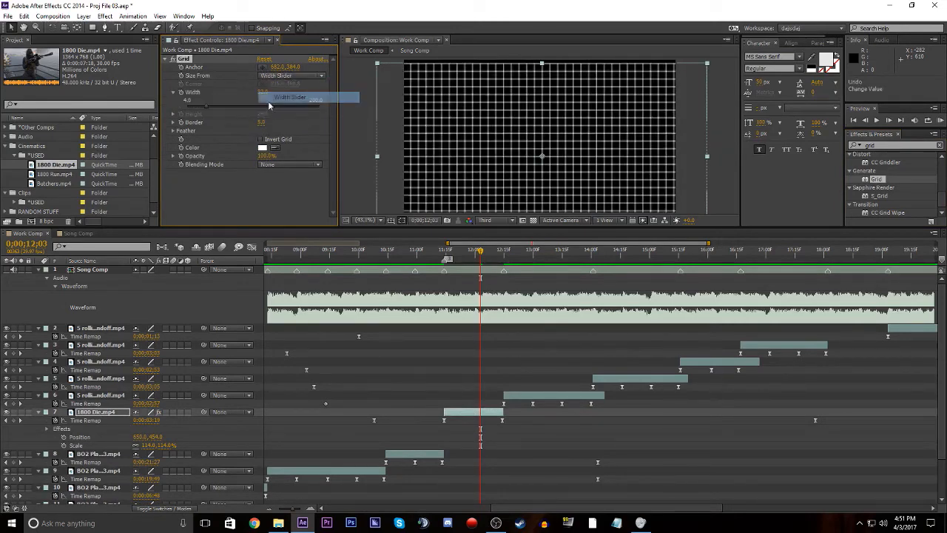
left_click_drag(205, 108, 340, 113)
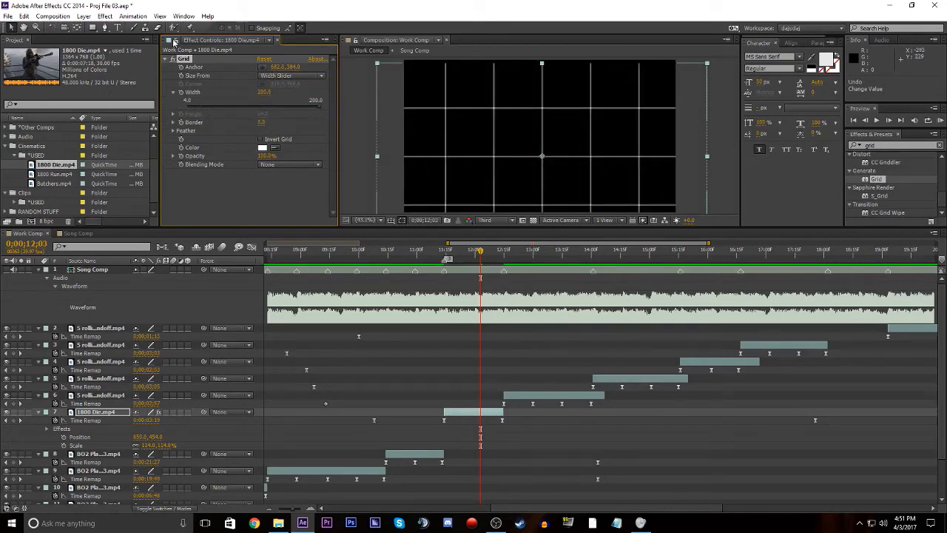
key("Delete")
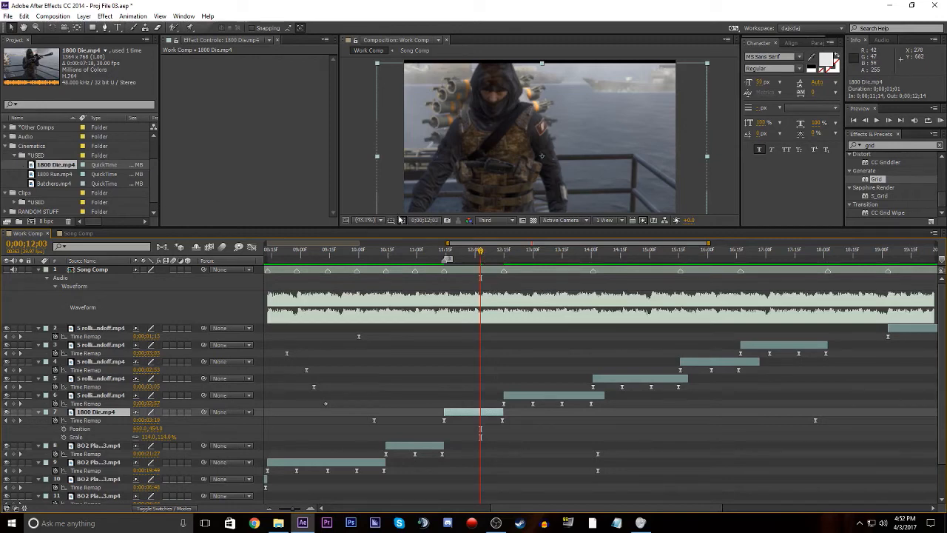
Step: Set the Position of 1800 Die.mp4 to 694, 454 and scrub through the clip to check the framing
left_click_drag(482, 252, 468, 293)
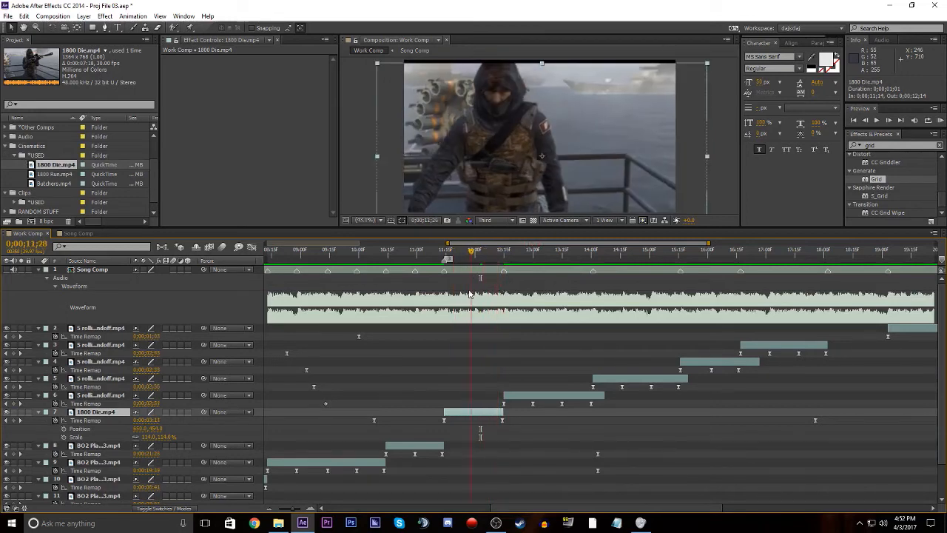
left_click_drag(140, 433, 164, 429)
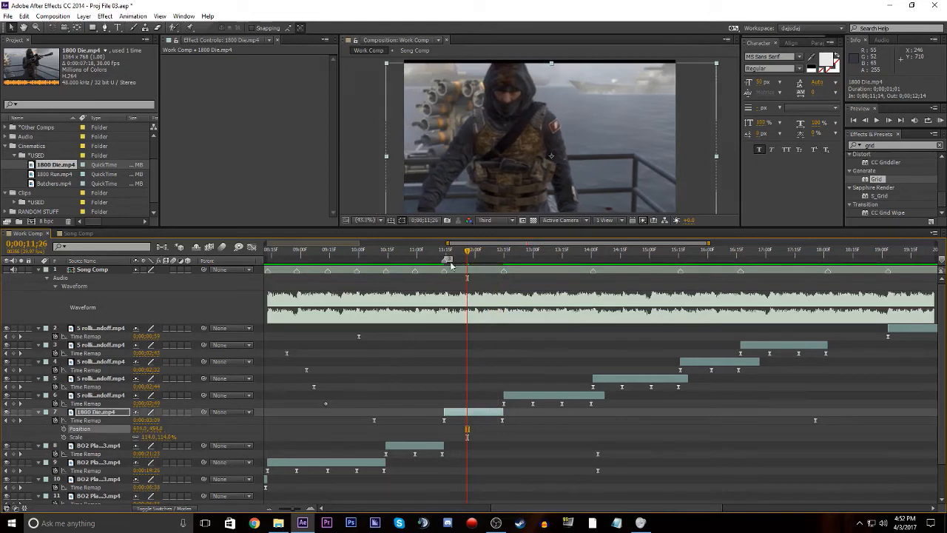
left_click_drag(461, 255, 482, 303)
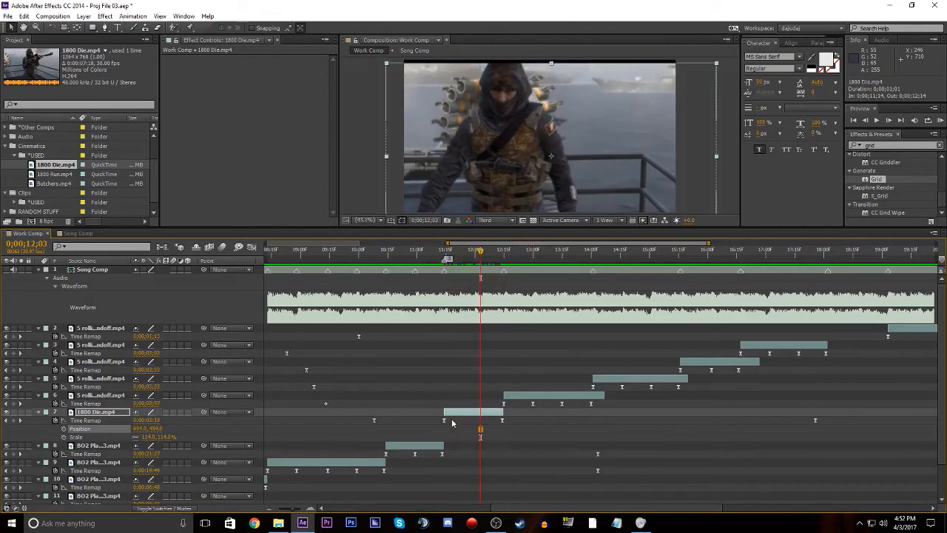
Step: Examine the Time Remap curve of 1800 Die.mp4 around its keyframe at marker 3
left_click(444, 420)
left_click(252, 247)
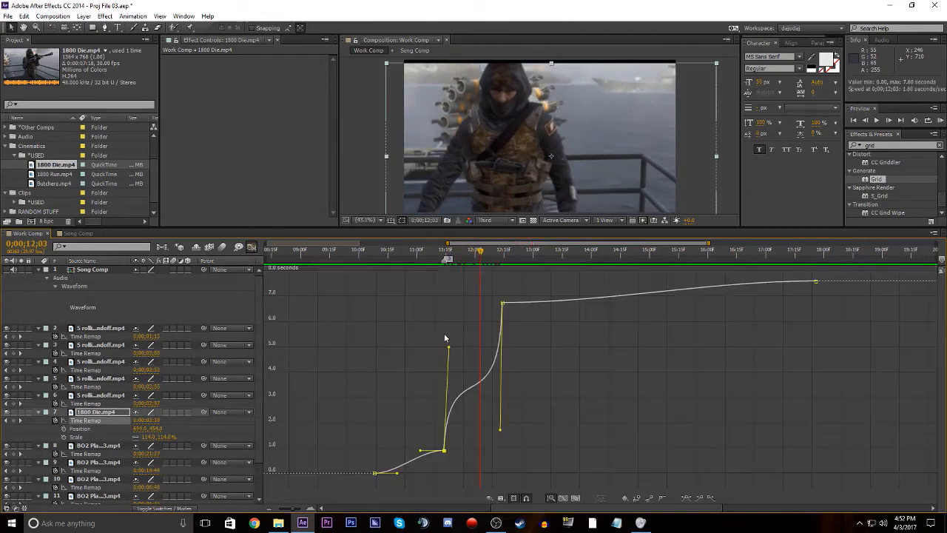
left_click_drag(444, 333, 450, 344)
left_click(252, 248)
Step: Set the work area from 0;00;10;14 to 0;00;12;15 and RAM-preview the transition into 1800 Die.mp4
left_click(387, 253)
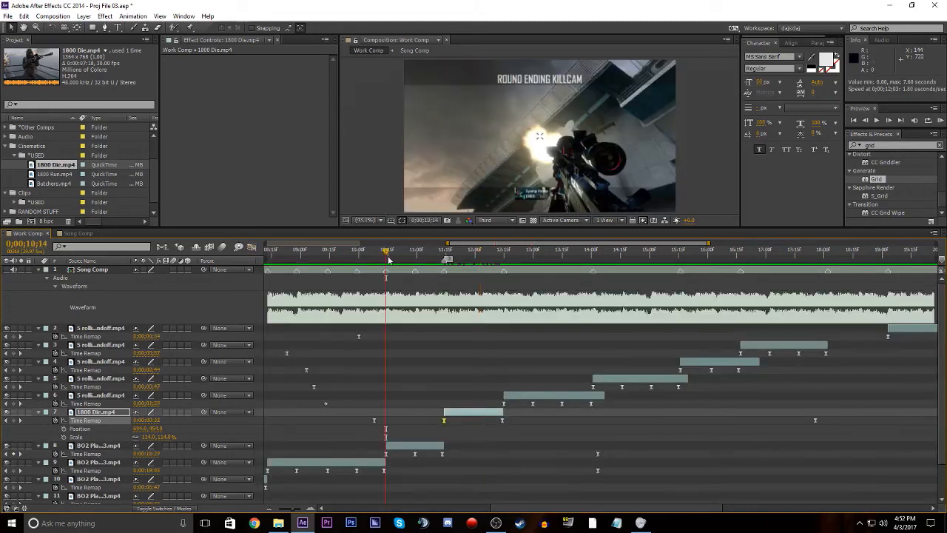
key("b")
left_click_drag(506, 254, 508, 260)
key("n")
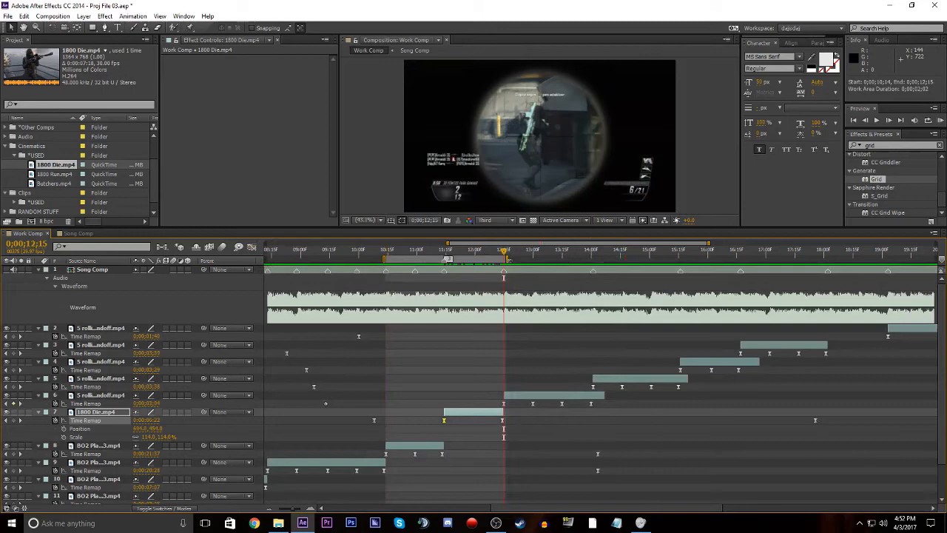
left_click(940, 120)
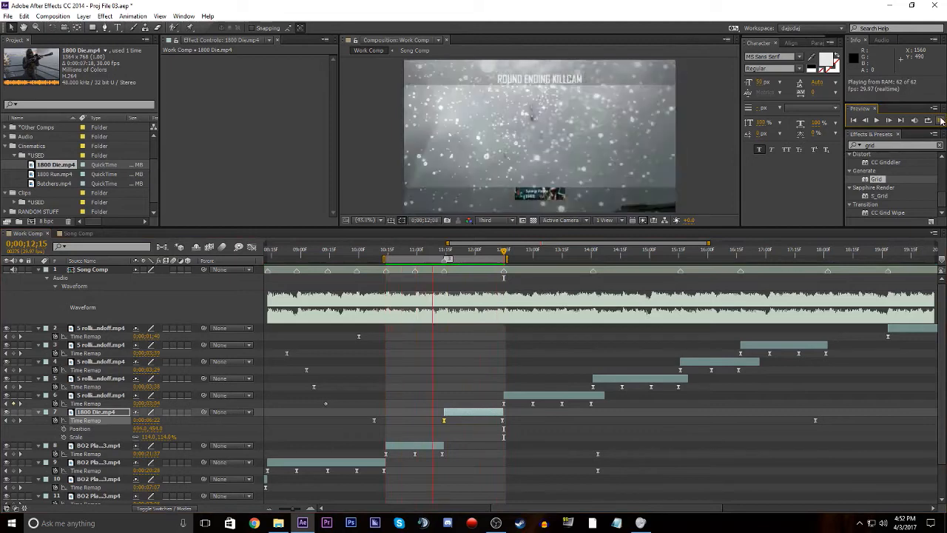
Step: Reshape the Time Remap curve of 1800 Die.mp4 by lowering the opening keyframe's outgoing handle and the closing keyframe's incoming handle
left_click(435, 420)
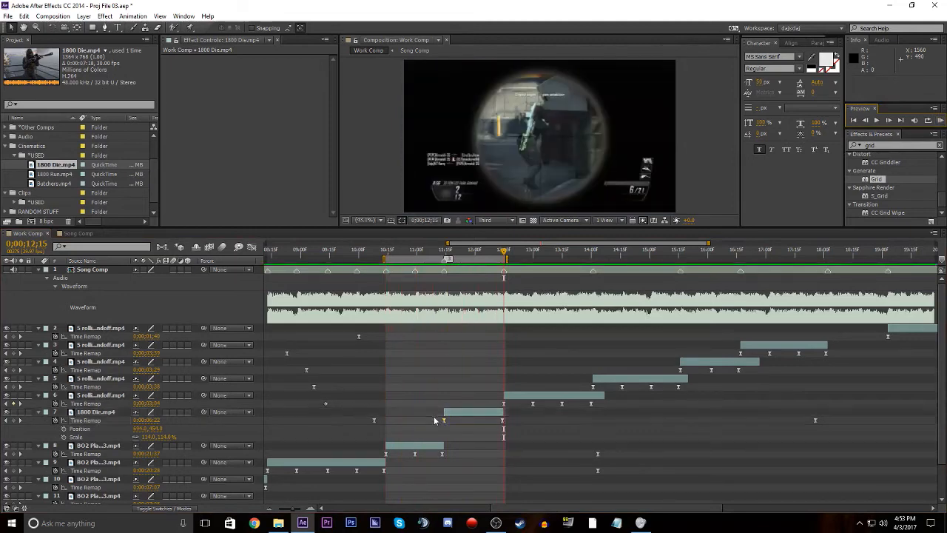
left_click(435, 420)
left_click(252, 246)
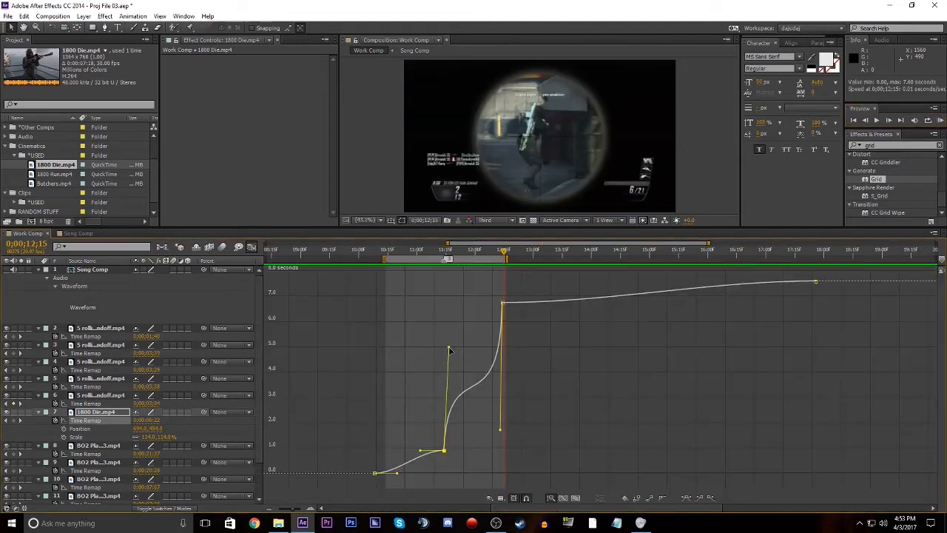
left_click_drag(449, 347, 450, 354)
mouse_move(501, 430)
left_mouse_down()
mouse_move(512, 446)
mouse_move(504, 444)
left_mouse_up()
Step: RAM-preview the reshaped curve, scrub through 1800 Die.mp4 to 0;00;12;05, and return to the layer bar view
left_click(939, 119)
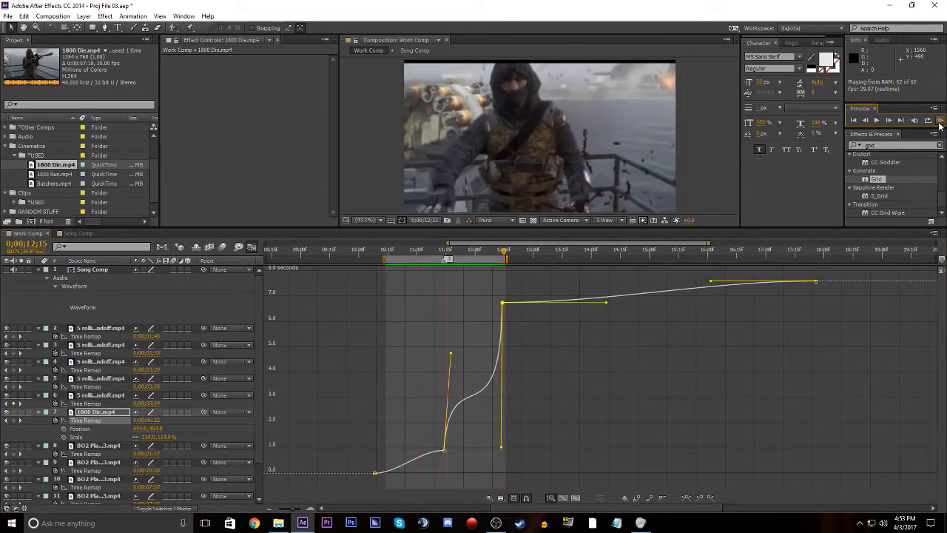
key("space")
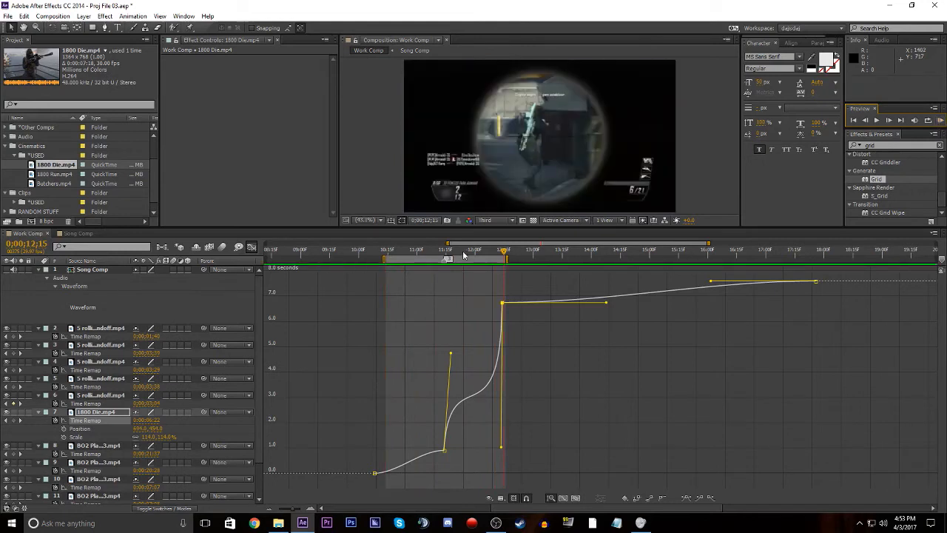
left_click_drag(462, 250, 484, 279)
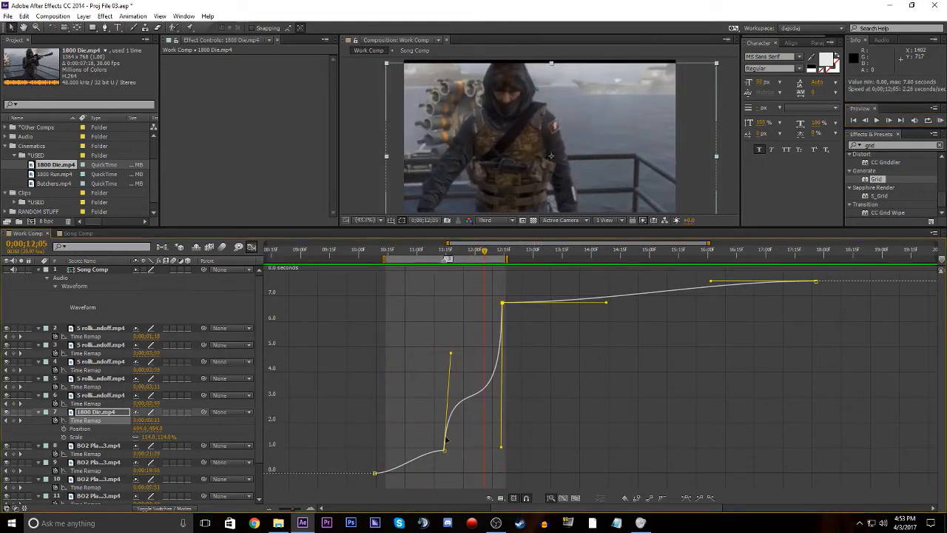
left_click(253, 248)
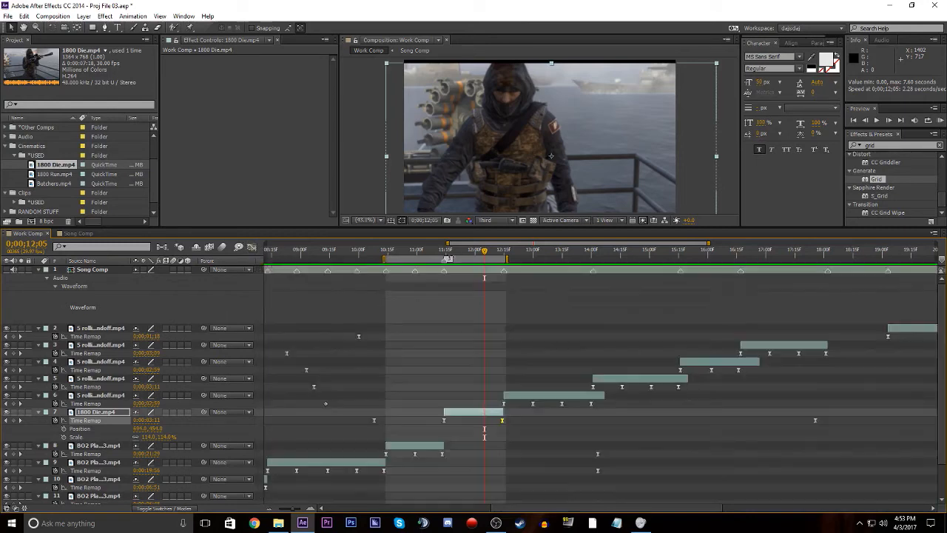
Step: Extend the work area from 0;00;00;09 to 0;00;14;01 and RAM-preview the montage built so far
left_click(447, 251)
key("space")
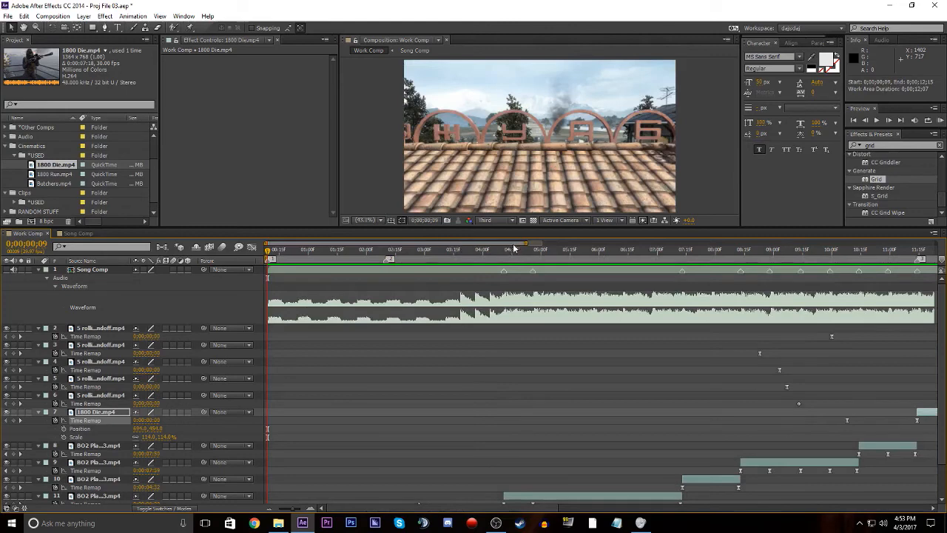
left_click_drag(513, 245, 657, 246)
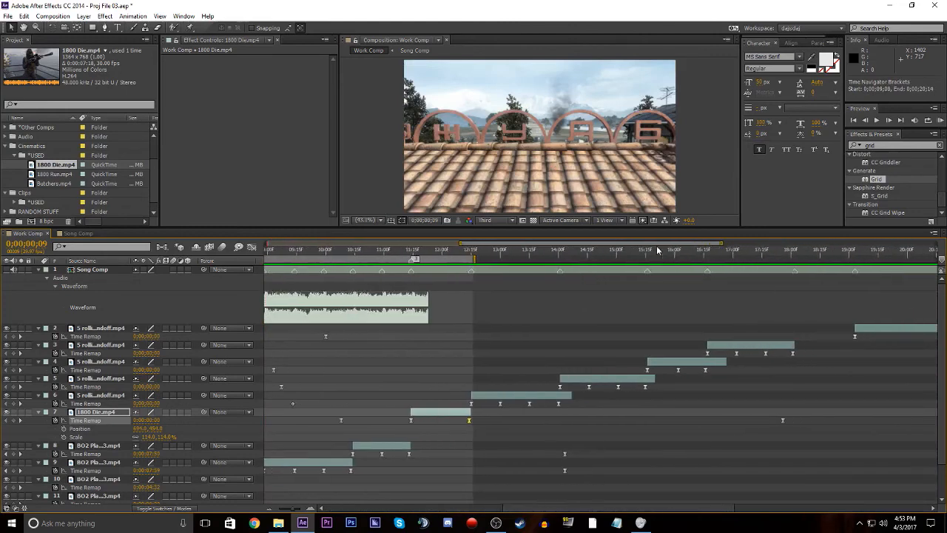
left_click(560, 253)
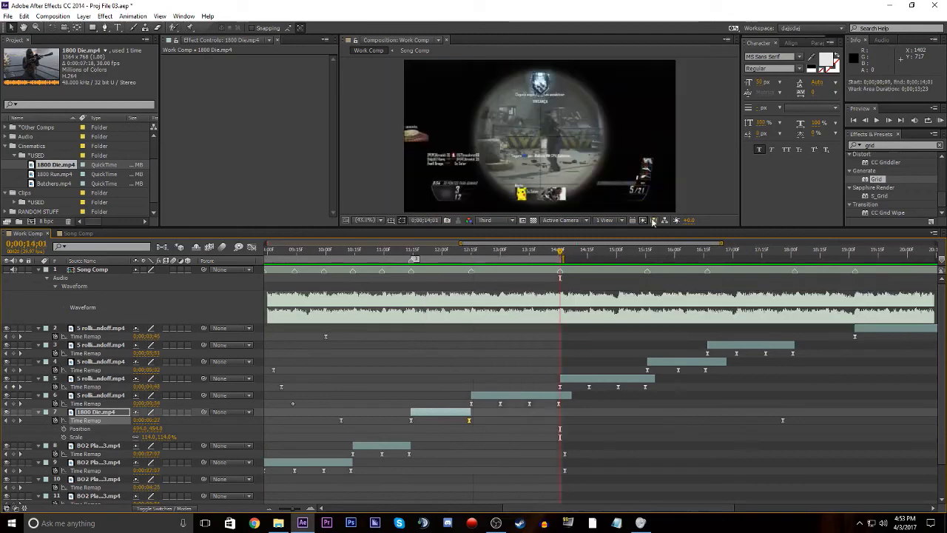
left_click(939, 121)
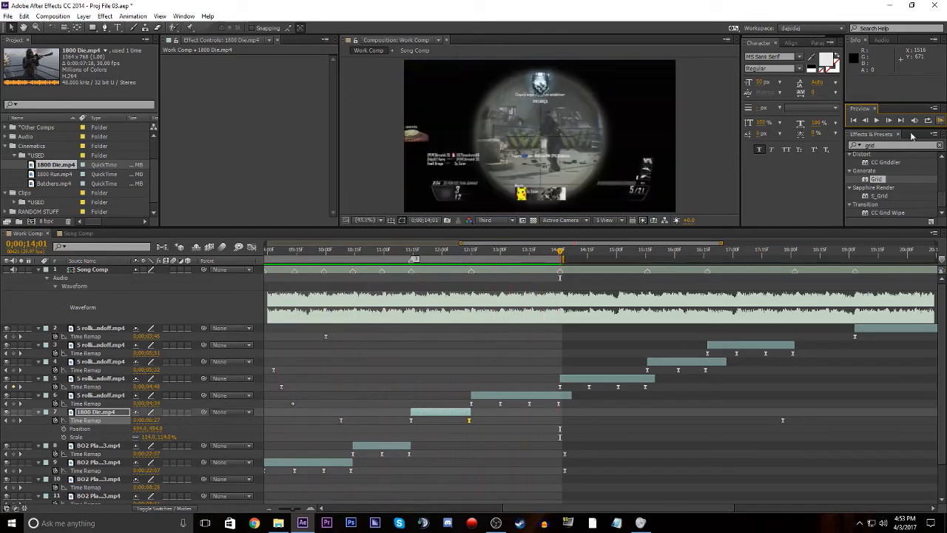
Step: Look back over the montage's opening and check the running cinematic at 0;00;03;08
left_click_drag(590, 243, 232, 271)
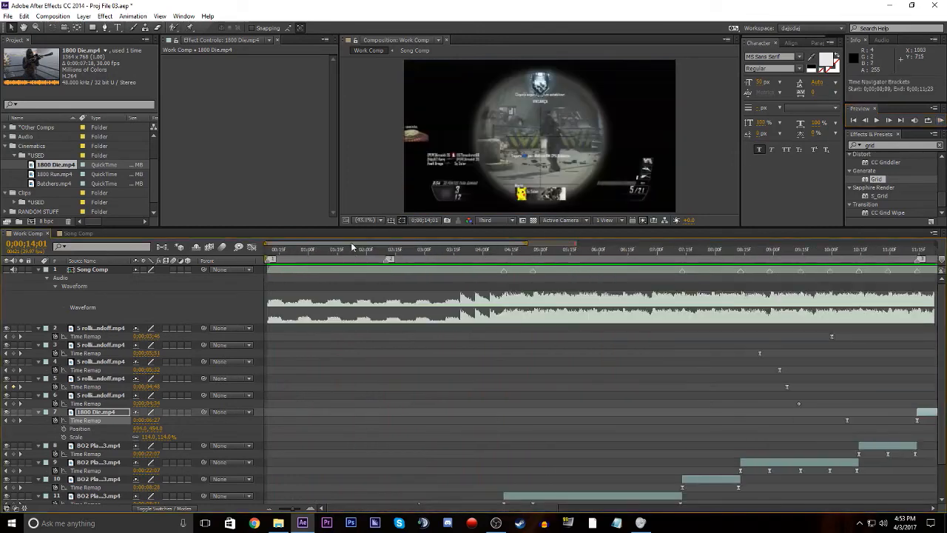
left_click_drag(392, 247, 509, 252)
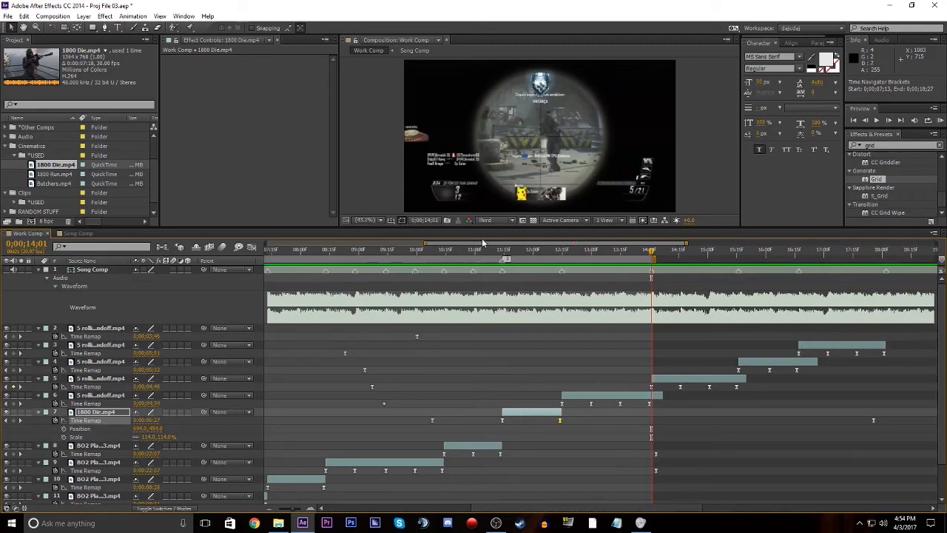
left_click_drag(502, 246, 302, 297)
left_click(440, 251)
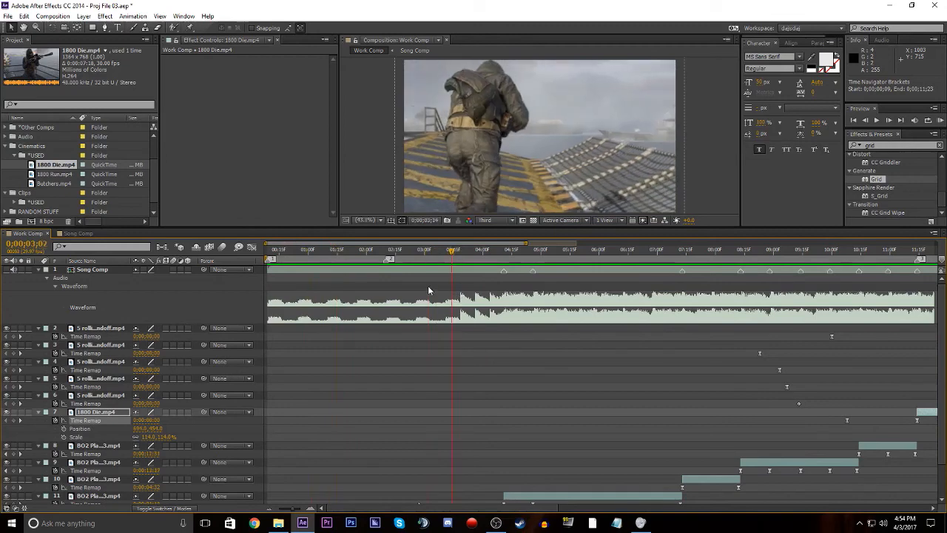
Step: Examine the keyframes of the last 5 rolling standoff.mp4 clips and the remaining song after them
left_click_drag(482, 243, 819, 357)
left_click(892, 380)
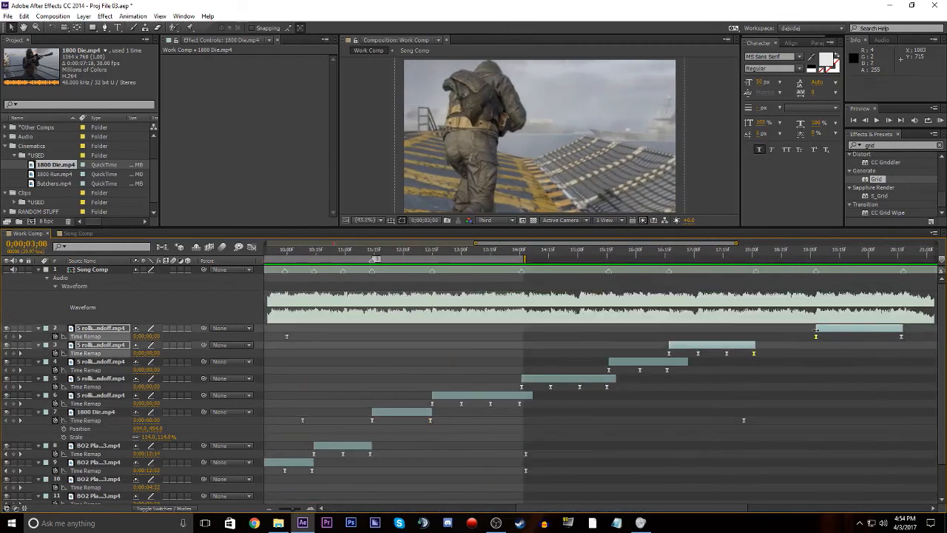
left_click(817, 339)
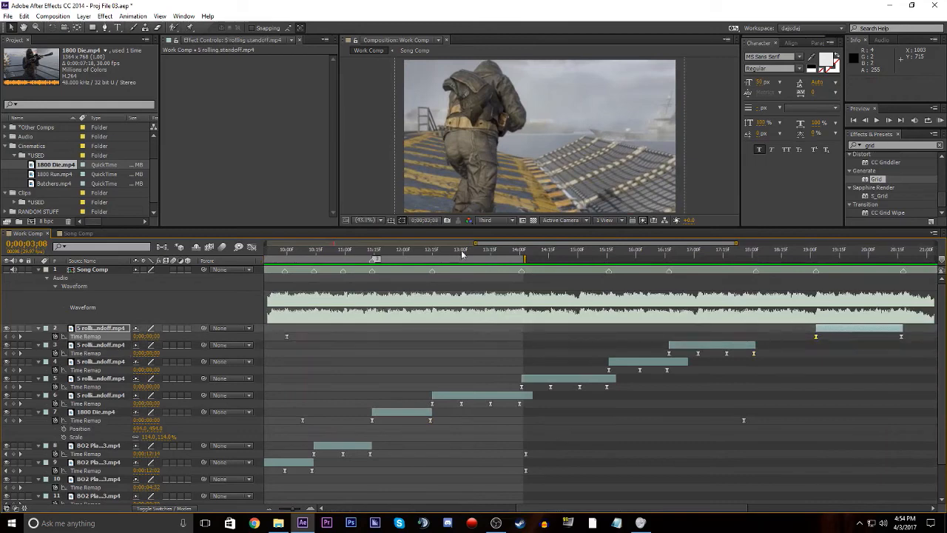
left_click_drag(499, 248, 817, 318)
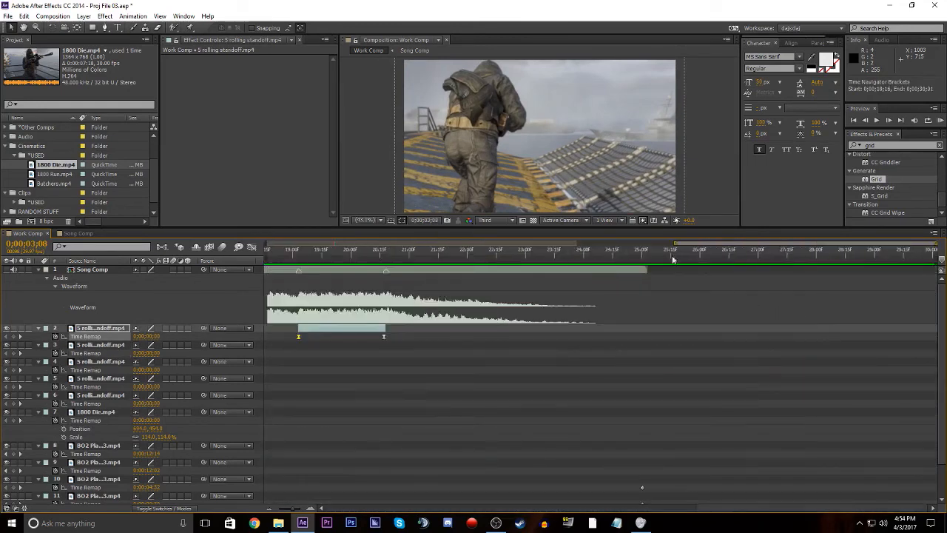
left_click_drag(692, 244, 293, 248)
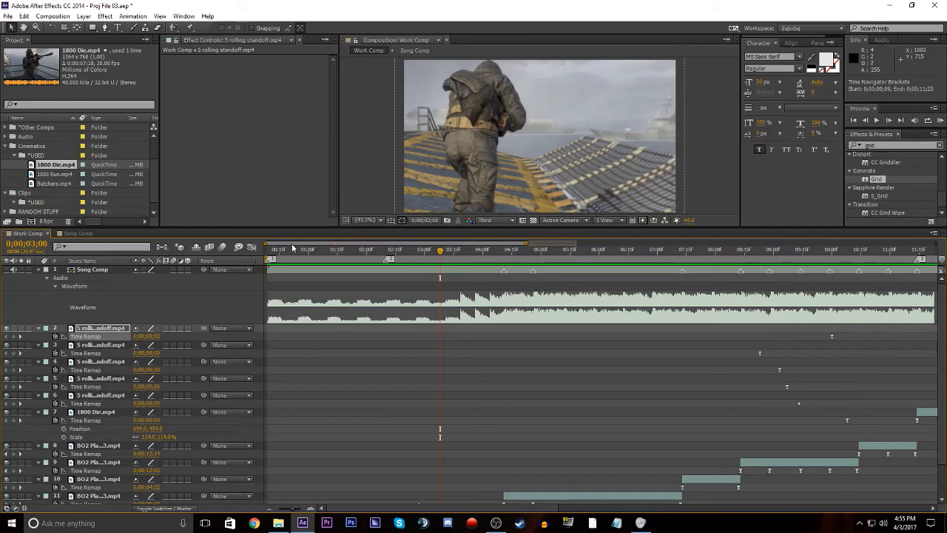
Step: Review the overall clip arrangement from Butchers.mp4 and 1800 Run.mp4 through the final 5 rolling standoff.mp4 clip
left_click_drag(382, 247, 273, 201)
key("minus")
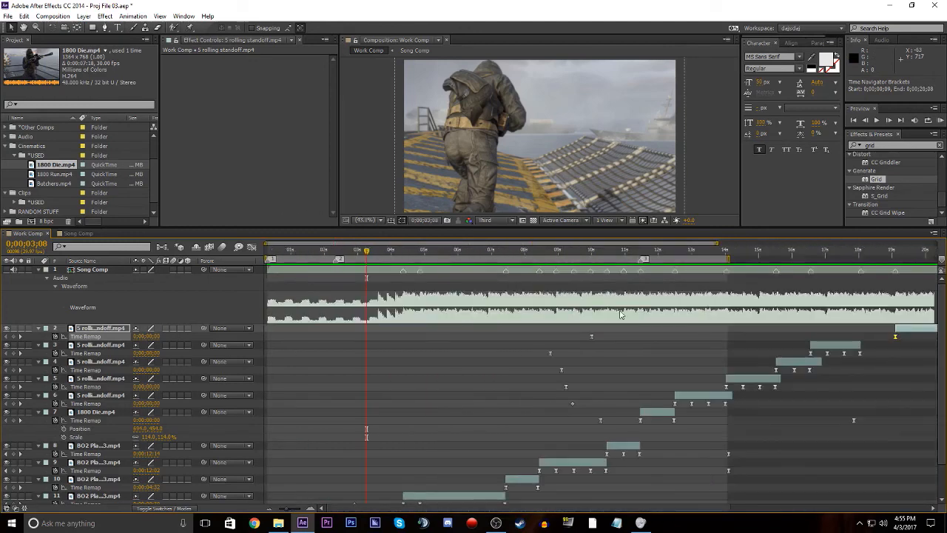
left_click(588, 353)
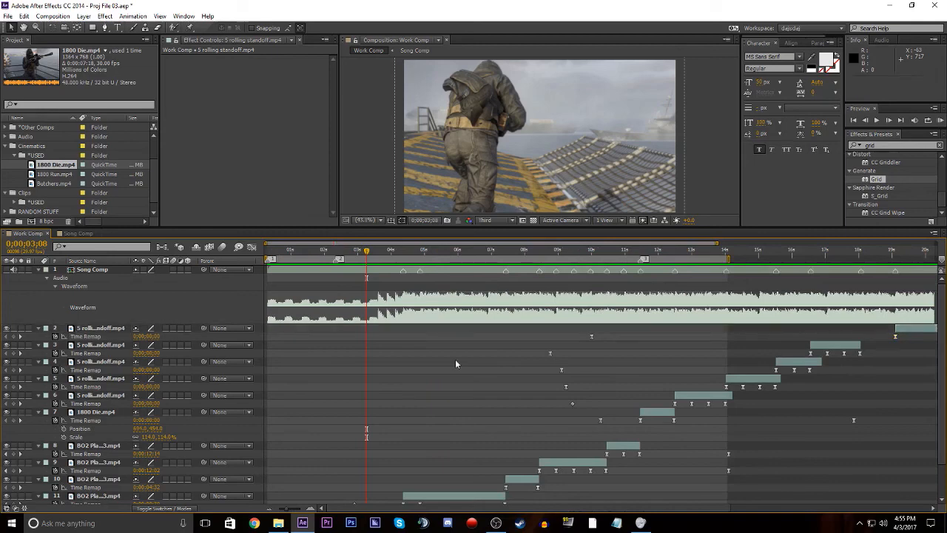
scroll(444, 348, "down", 3)
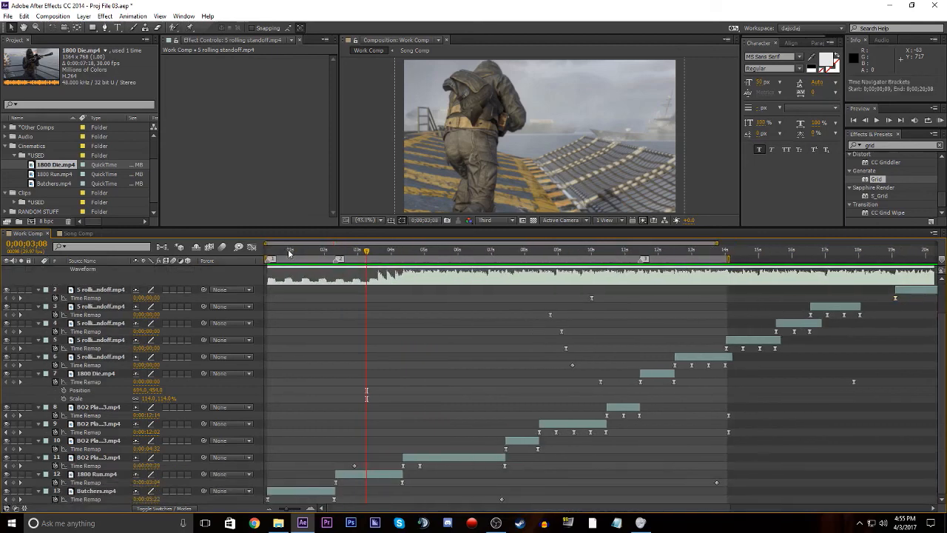
scroll(598, 283, "right", 3)
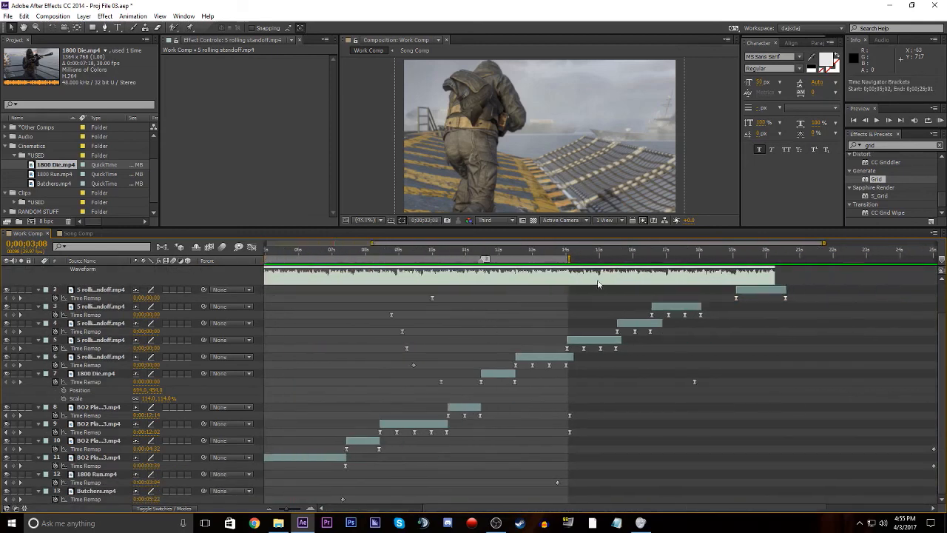
scroll(598, 281, "right", 3)
left_click_drag(546, 243, 289, 232)
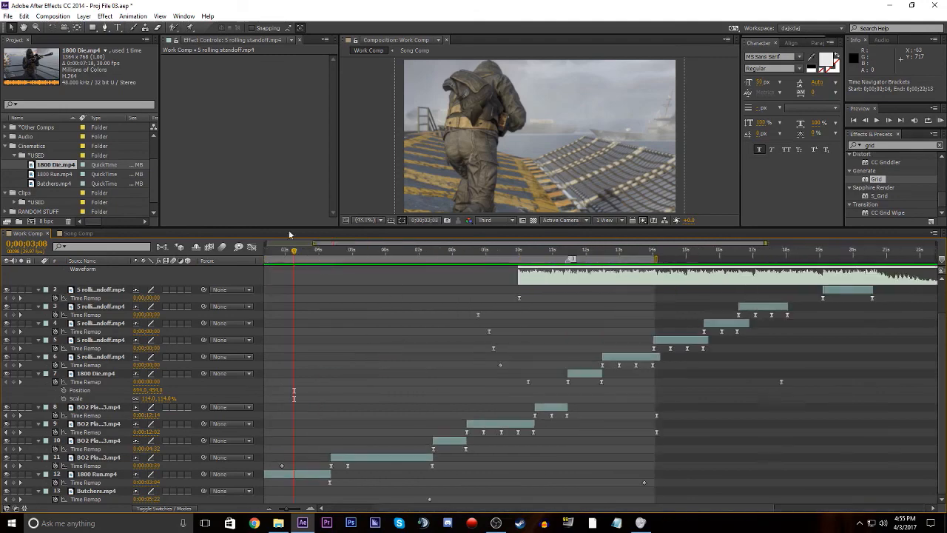
scroll(519, 304, "left", 1)
scroll(519, 302, "up", 2)
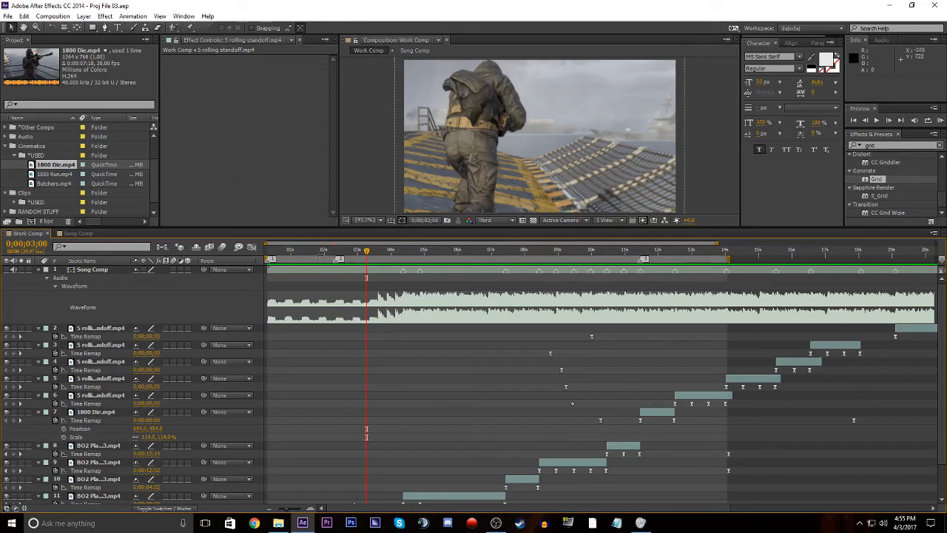
Step: Locate and select the Clips folder among the project footage
left_click(57, 184)
scroll(57, 186, "down", 1)
left_click(24, 183)
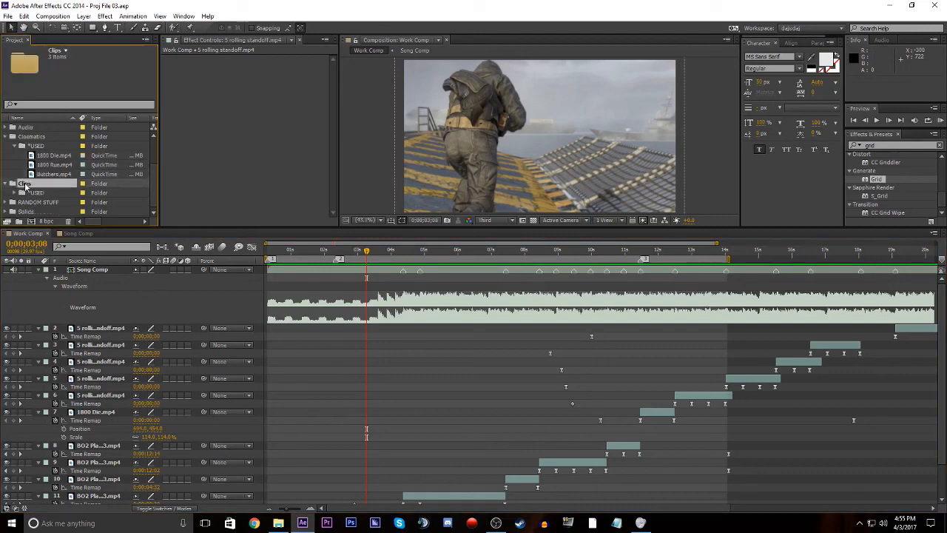